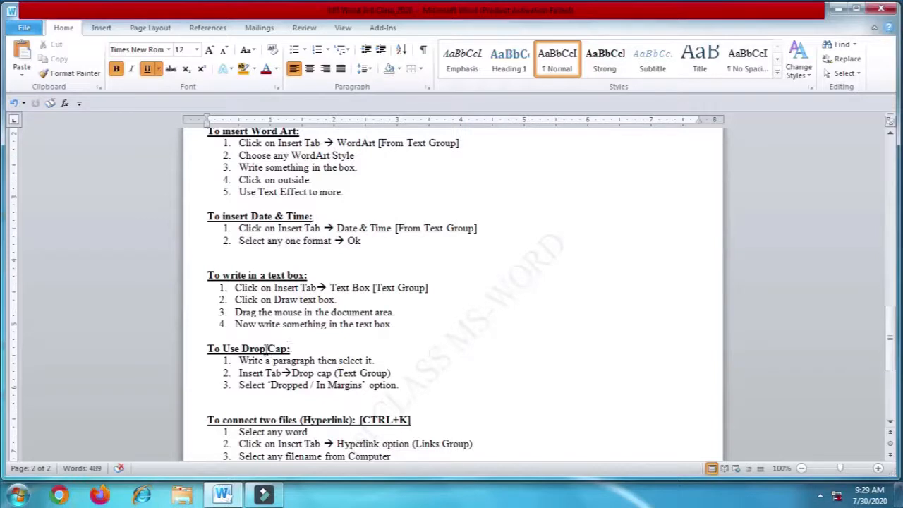
# Read through the notes on text boxes, drop caps, connecting files by hyperlink and removing hyperlinks, down to the document's end.
pyautogui.click(400, 325)
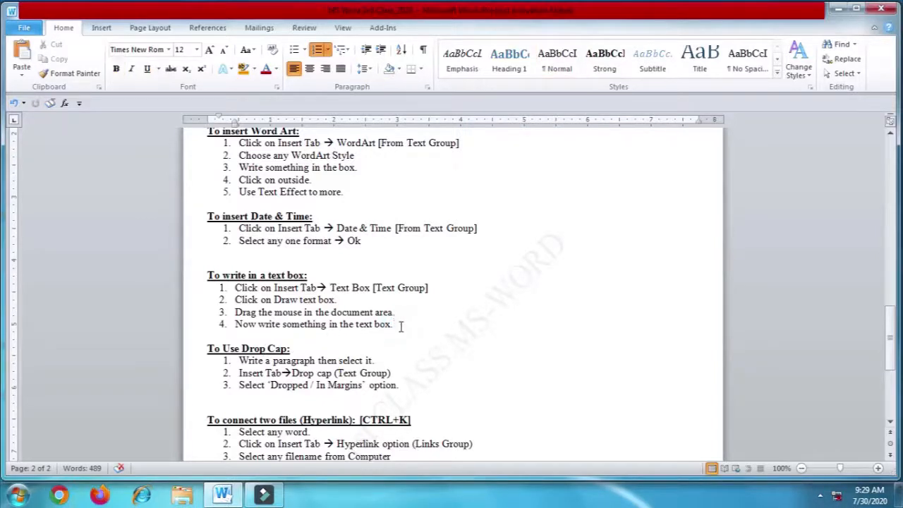
pyautogui.scroll(-2, 393, 337)
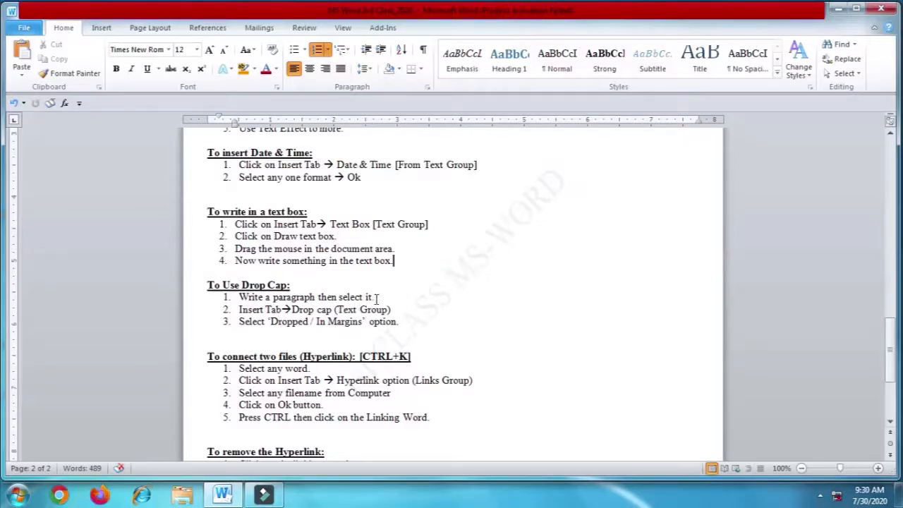
pyautogui.click(377, 299)
pyautogui.scroll(-2, 416, 322)
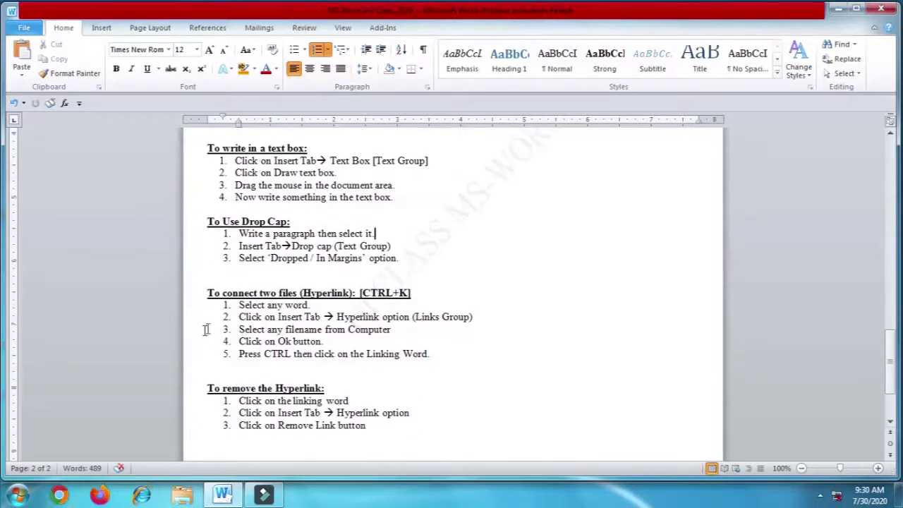
pyautogui.click(424, 297)
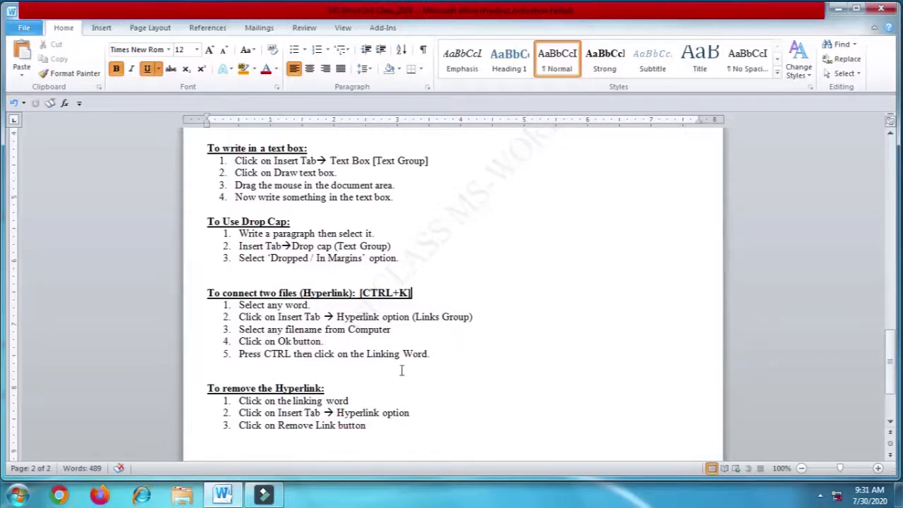
pyautogui.scroll(-2, 365, 367)
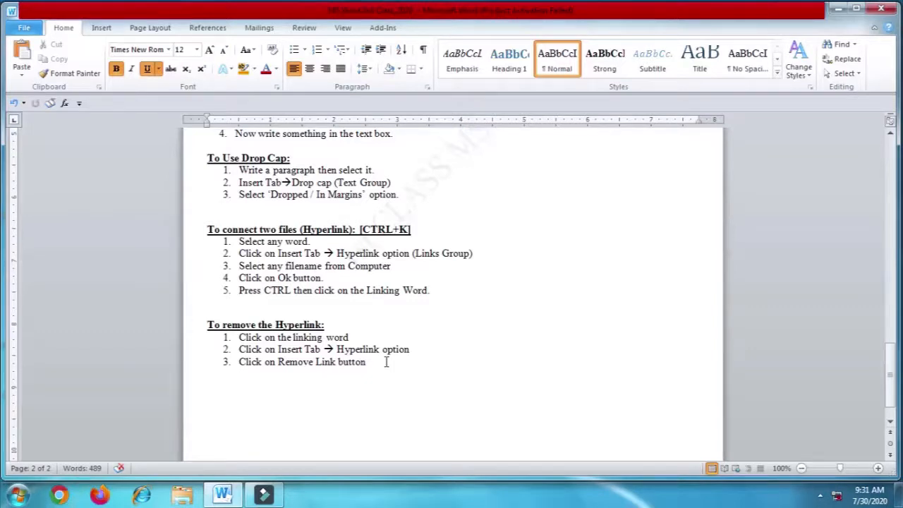
pyautogui.scroll(-2, 401, 377)
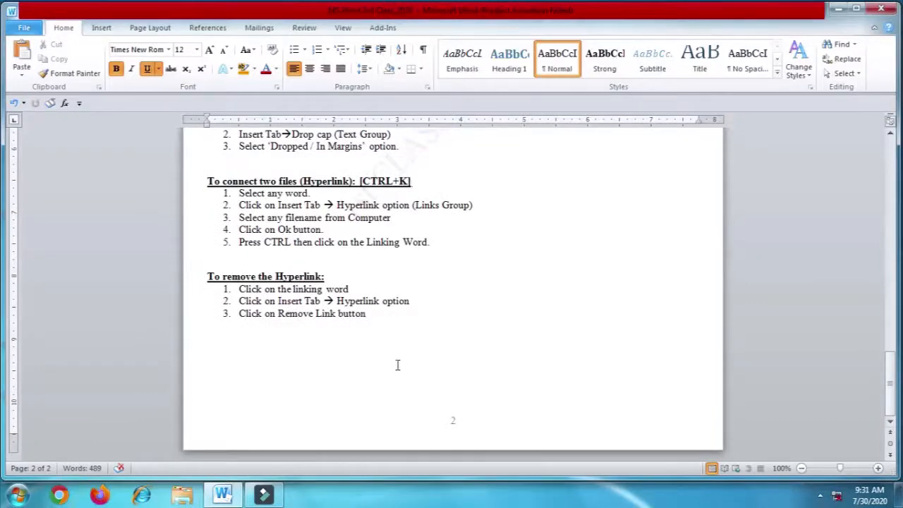
# Minimize the class notes and open a new blank Microsoft Word 2010 document in a maximized window.
pyautogui.click(840, 8)
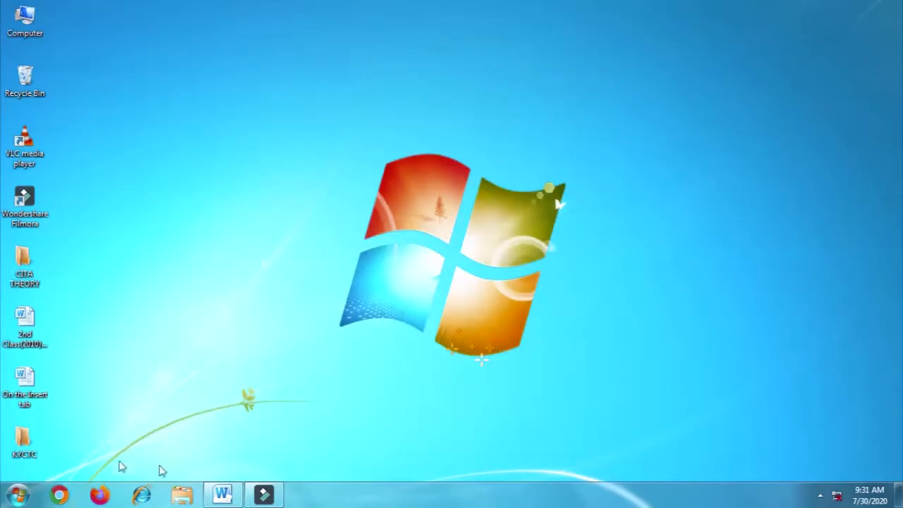
pyautogui.click(7, 497)
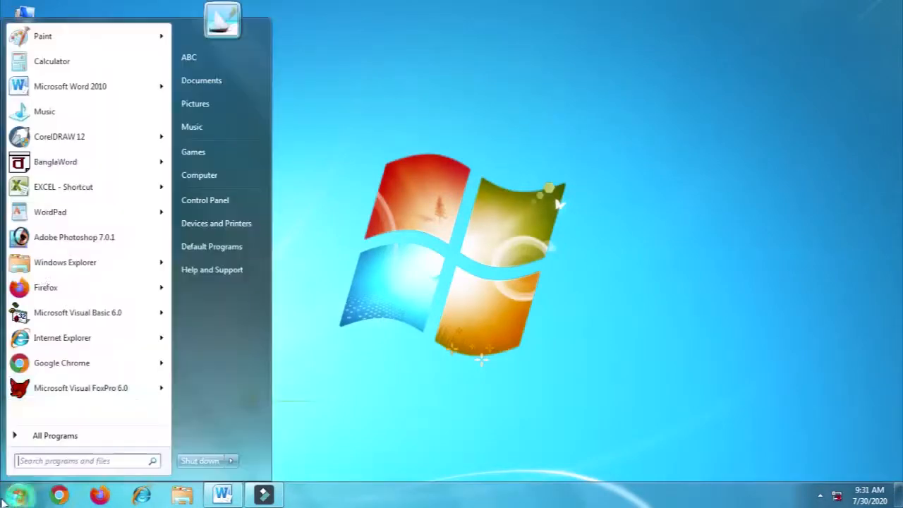
pyautogui.click(72, 87)
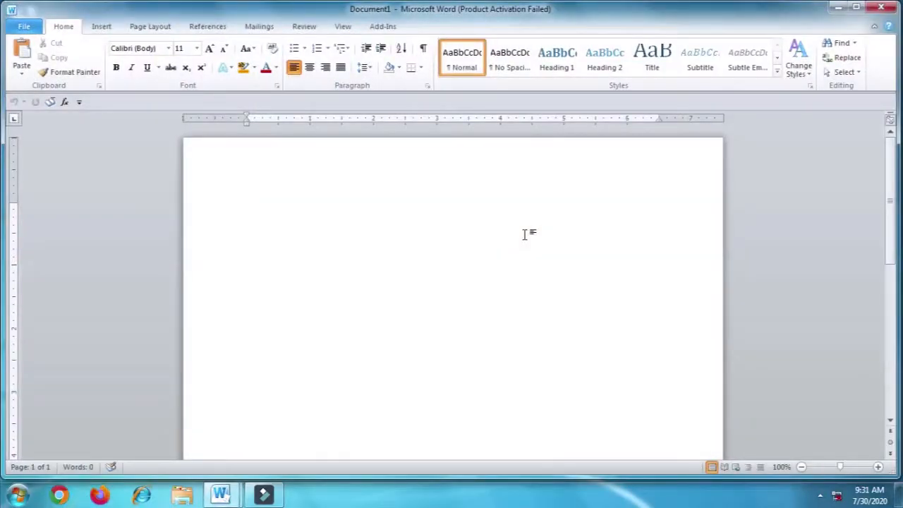
pyautogui.click(856, 7)
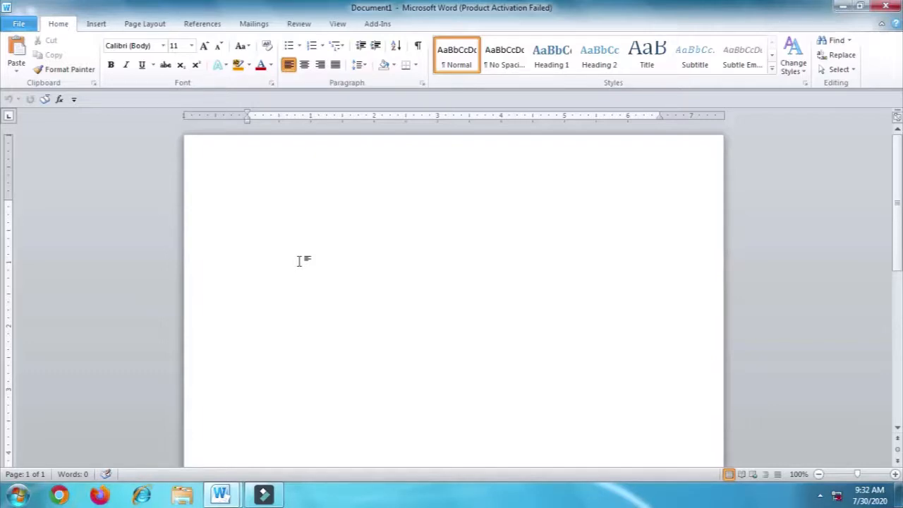
# Insert a blank page into the new document and check the cursor placement on both pages.
pyautogui.click(92, 25)
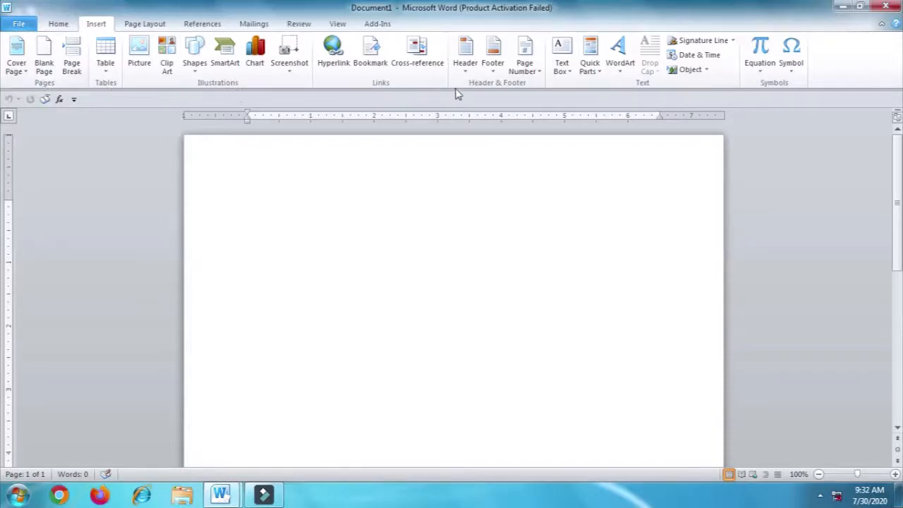
pyautogui.click(48, 71)
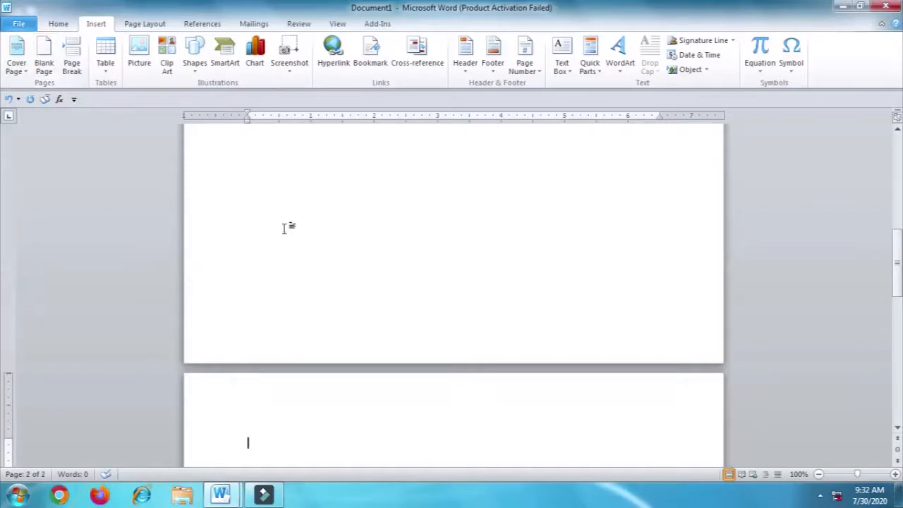
pyautogui.click(275, 166)
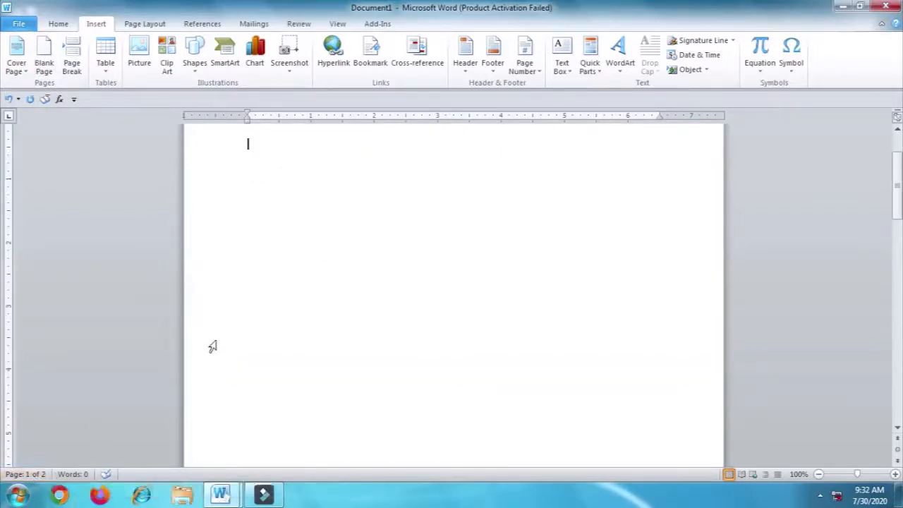
pyautogui.scroll(-10, 270, 181)
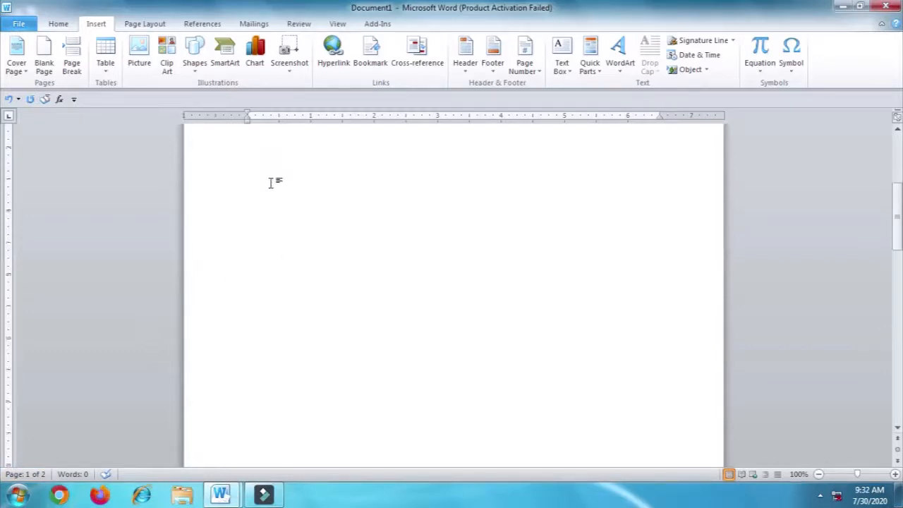
pyautogui.click(259, 424)
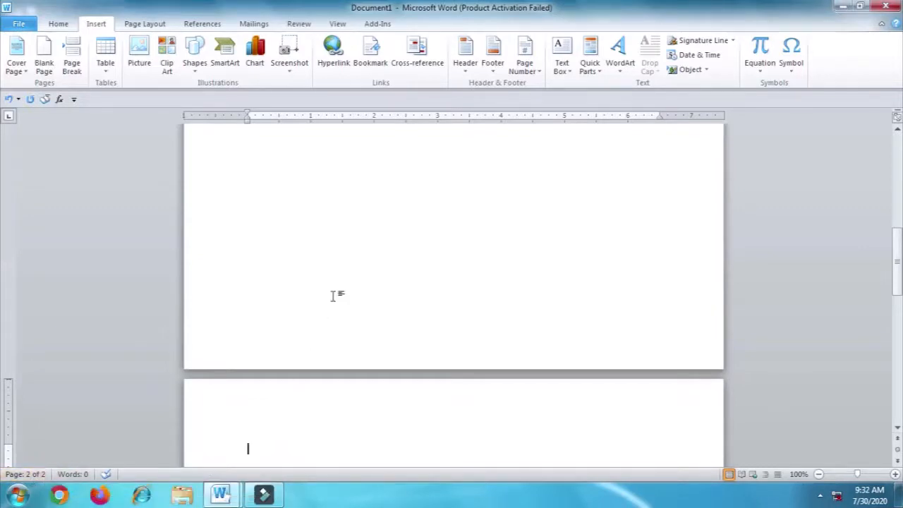
pyautogui.scroll(-6, 317, 180)
pyautogui.click(296, 158)
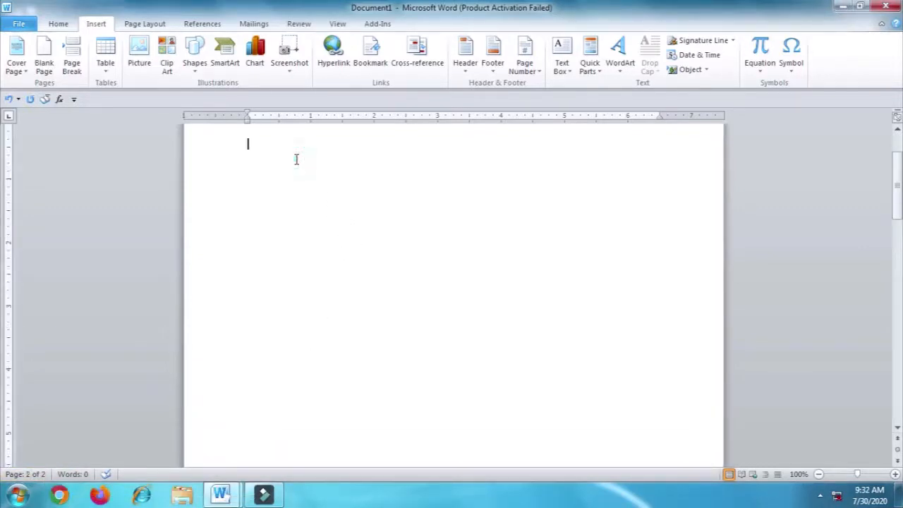
# Open the Windows On-Screen Keyboard and move it down over the middle of the page.
pyautogui.click(17, 494)
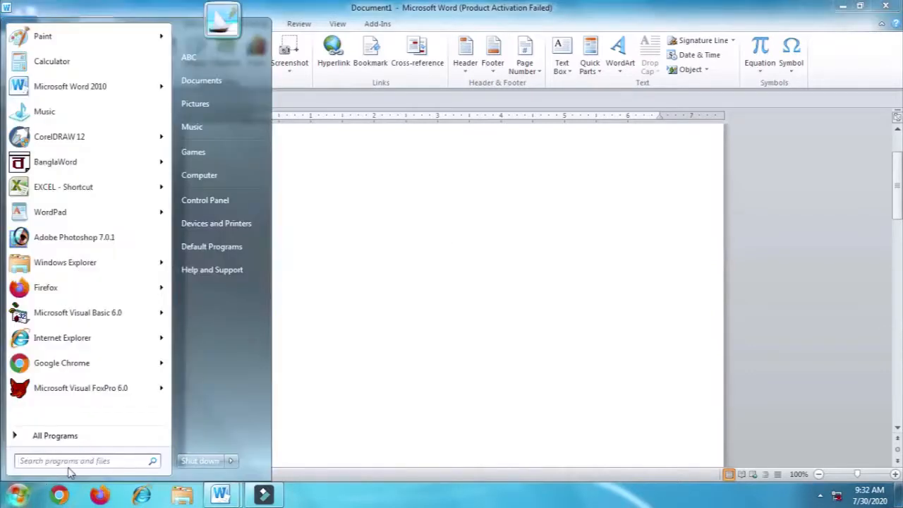
pyautogui.write('ON')
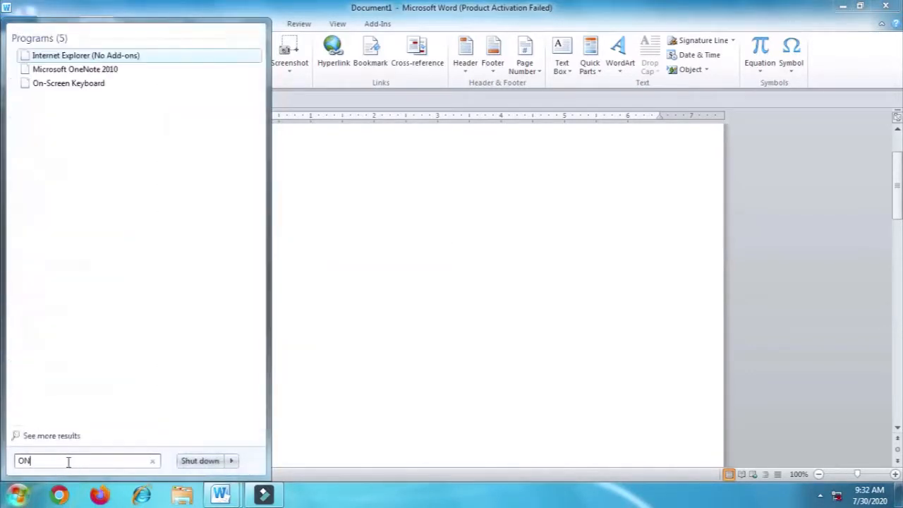
pyautogui.click(96, 83)
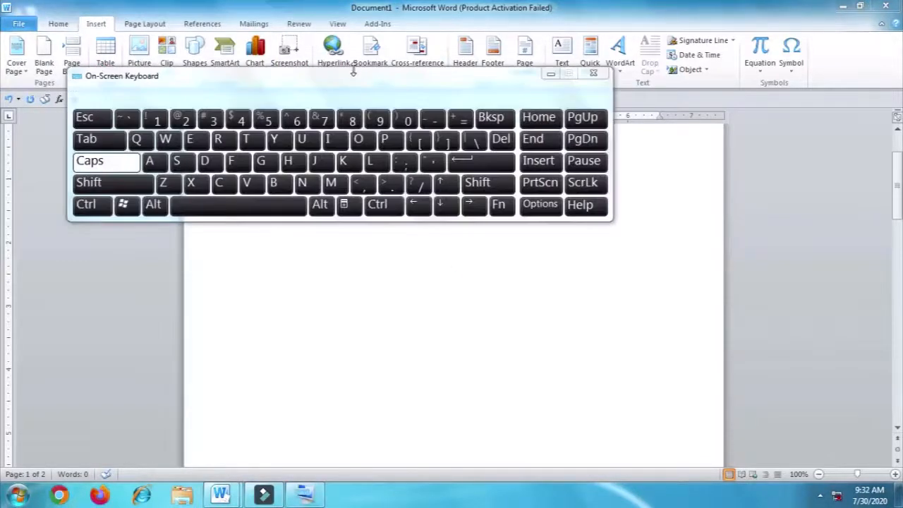
pyautogui.moveTo(365, 113); pyautogui.dragTo(487, 286)
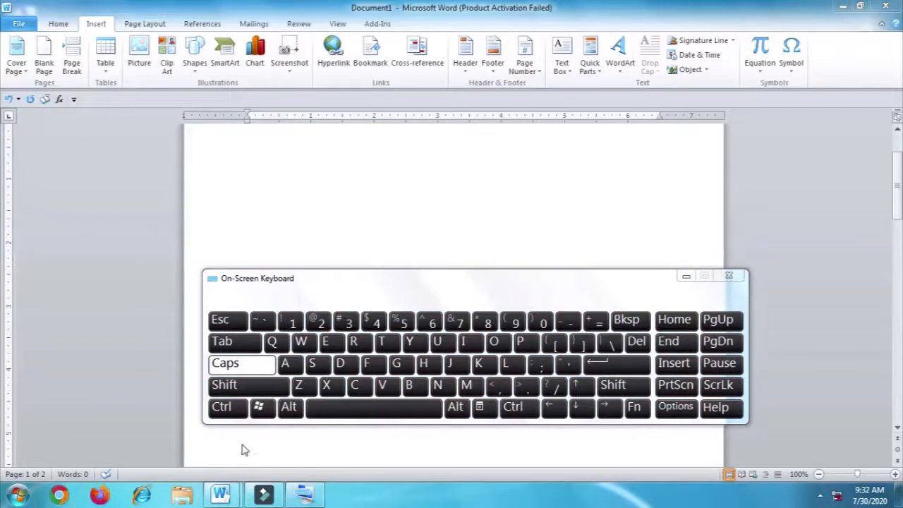
# Show the Ctrl and Enter combination on the On-Screen Keyboard, release Ctrl and minimize the keyboard.
pyautogui.click(223, 409)
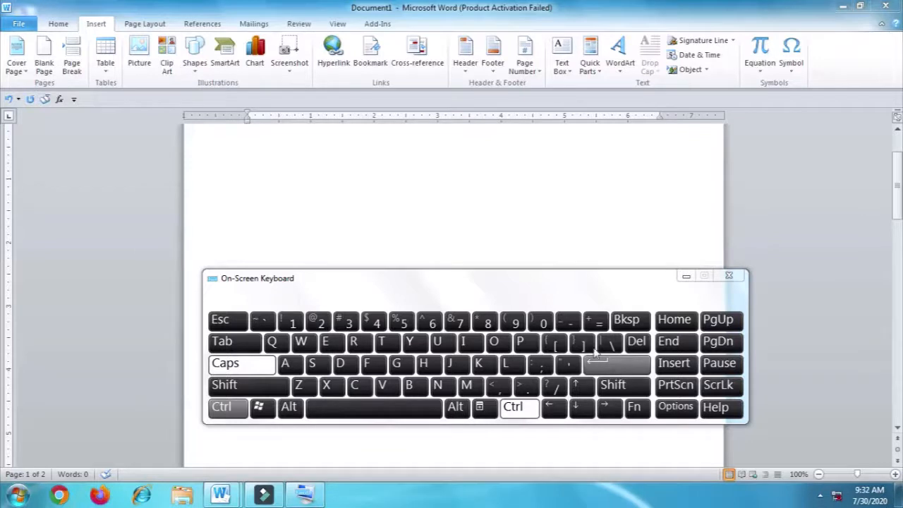
pyautogui.click(514, 221)
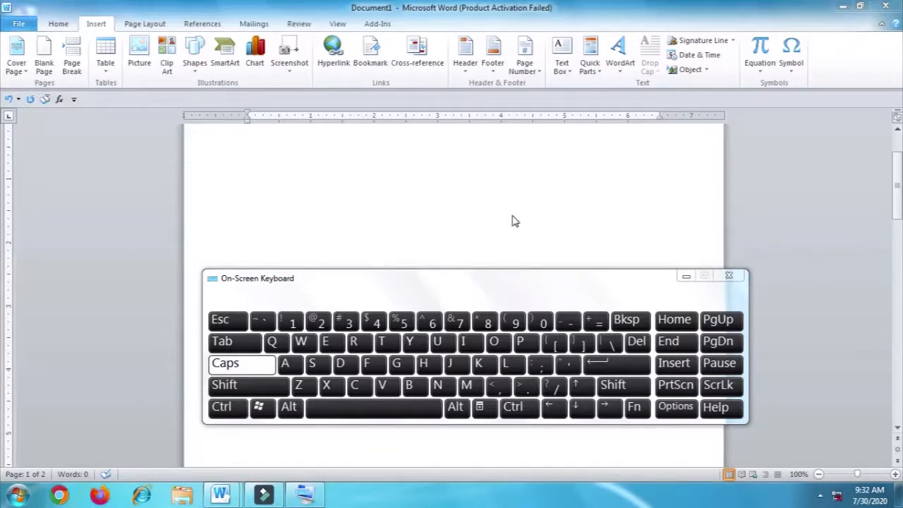
pyautogui.click(686, 275)
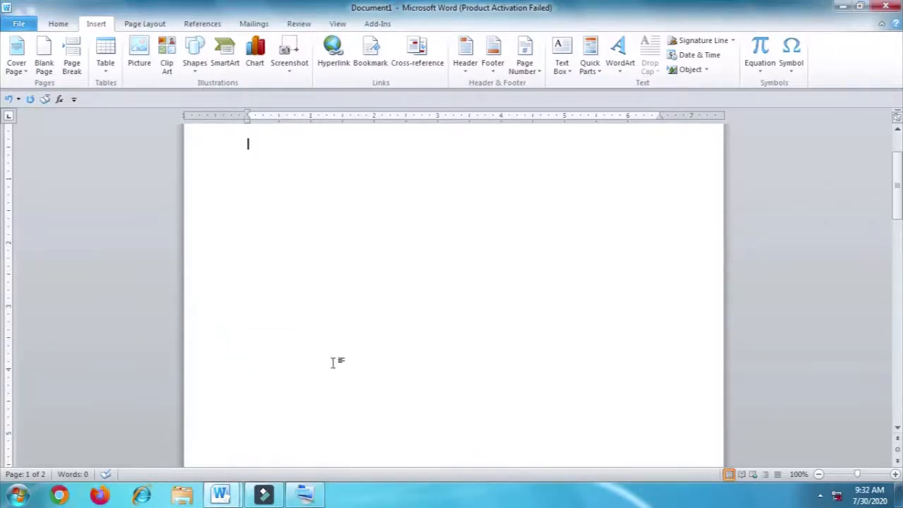
# Add another page break from the first page, review the pages, and undo both page insertions.
pyautogui.scroll(-10, 334, 363)
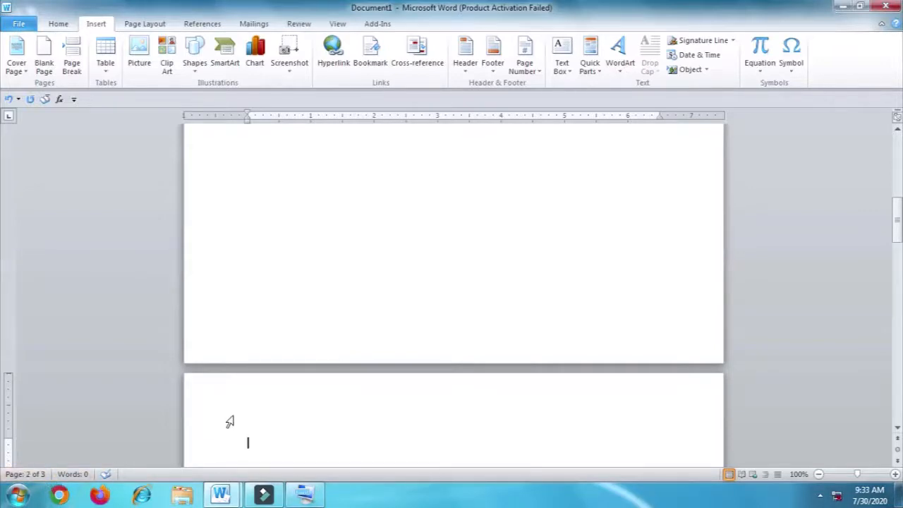
pyautogui.scroll(2, 306, 304)
pyautogui.scroll(-2, 315, 301)
pyautogui.hotkey('ctrl', 'z')
pyautogui.hotkey('ctrl', 'z')
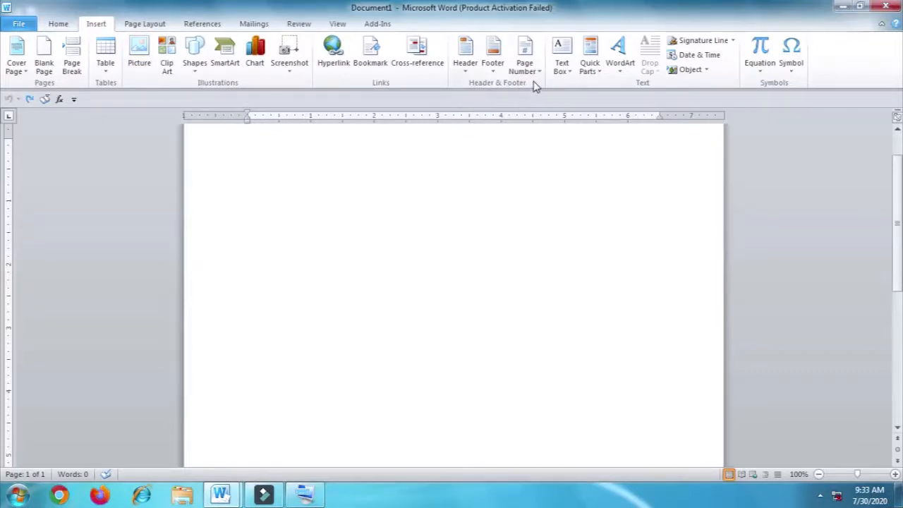
# Insert the built-in Alphabet header and clear its placeholder document title.
pyautogui.click(471, 72)
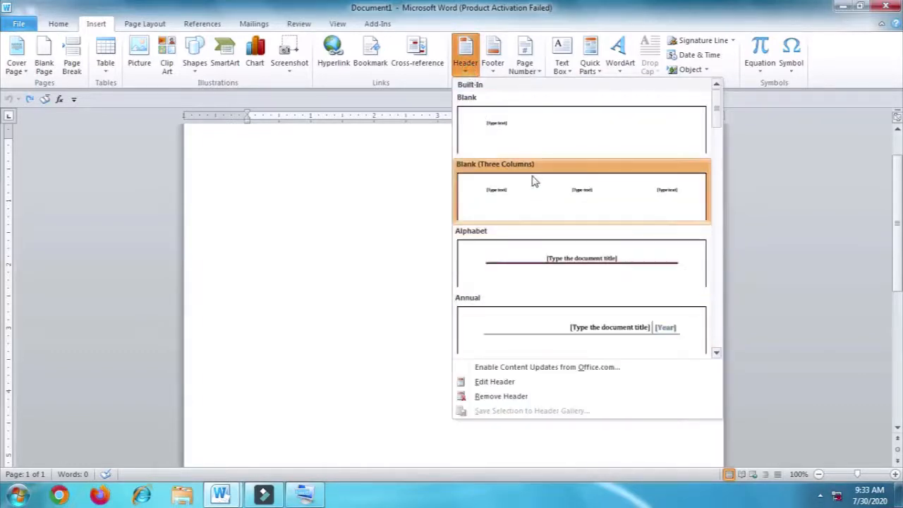
pyautogui.click(578, 265)
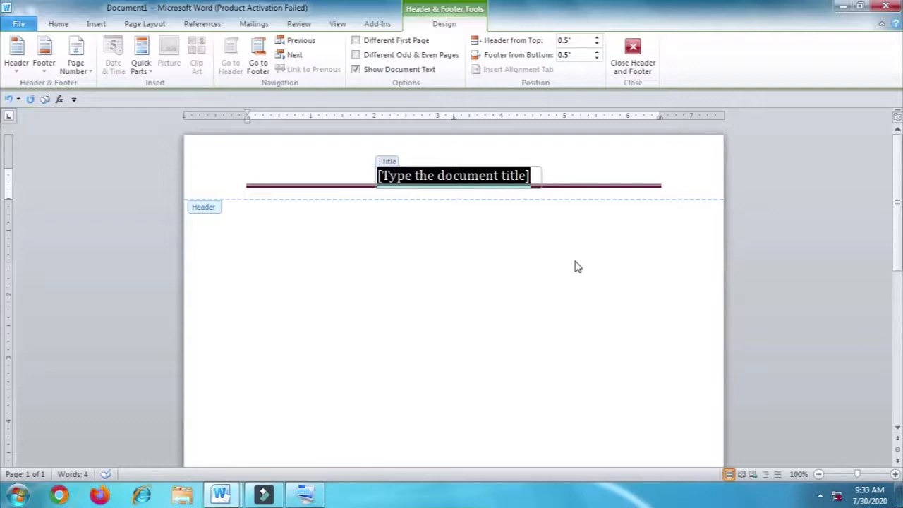
pyautogui.press('Delete')
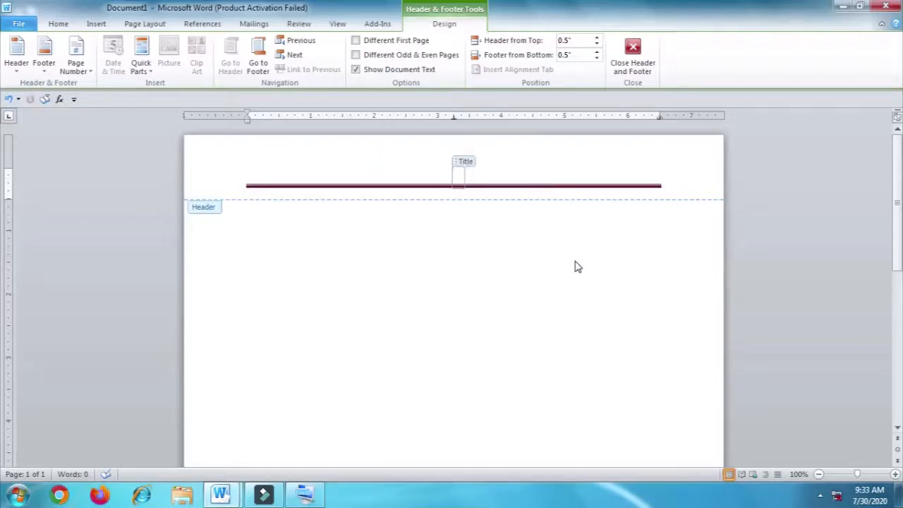
# Enter KHATRA YOUTH COMPUTER TRAINING CENTRE as the header's document title.
pyautogui.write('KHA')
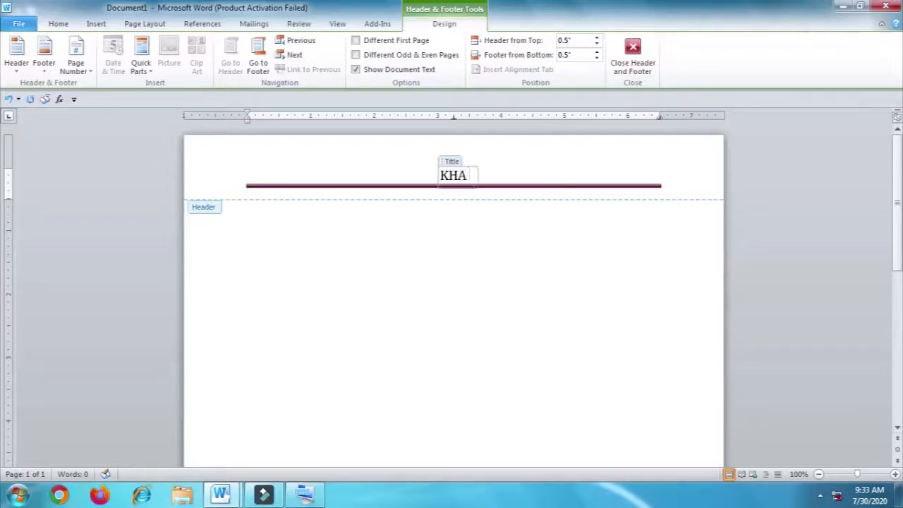
pyautogui.write('TRA Y')
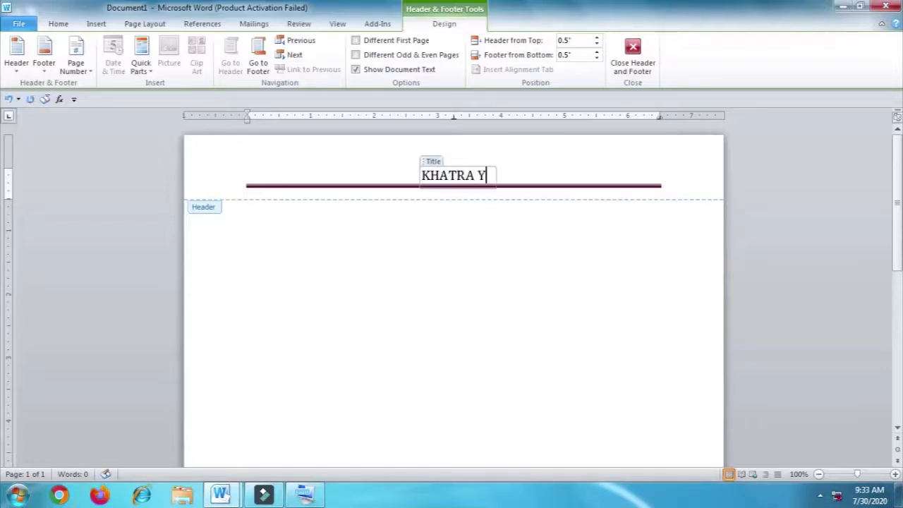
pyautogui.write('OUH')
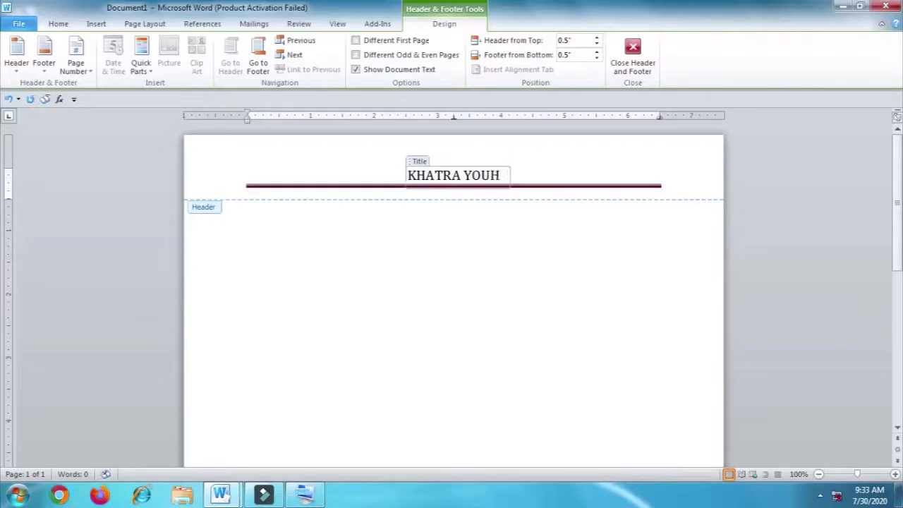
pyautogui.press('BackSpace')
pyautogui.write('TH C')
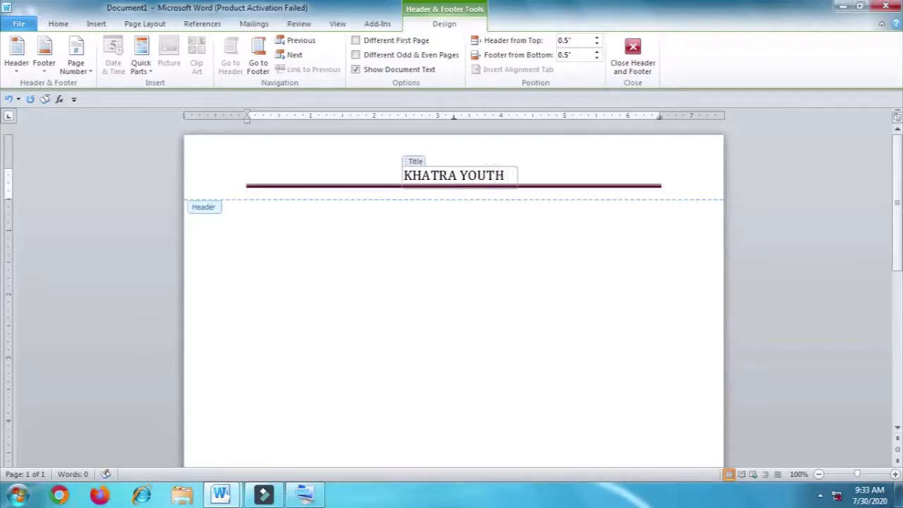
pyautogui.write('OMPUTER')
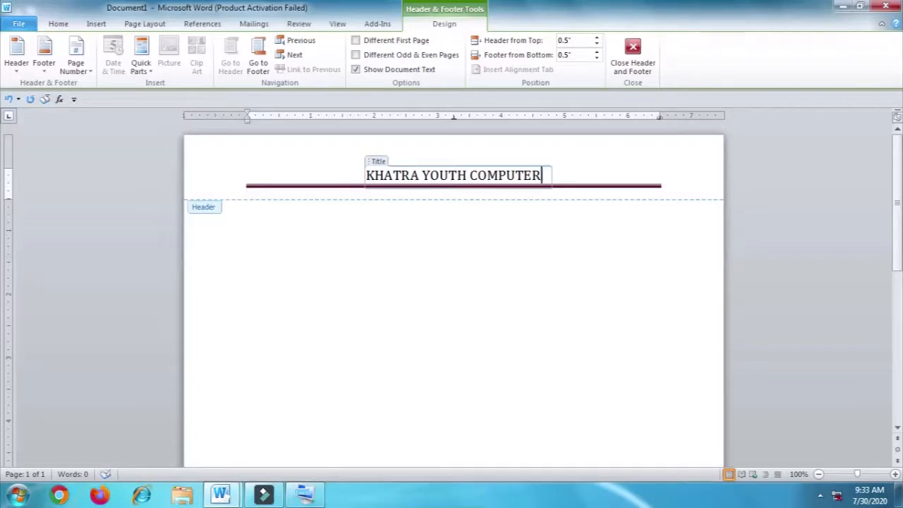
pyautogui.write(' TR')
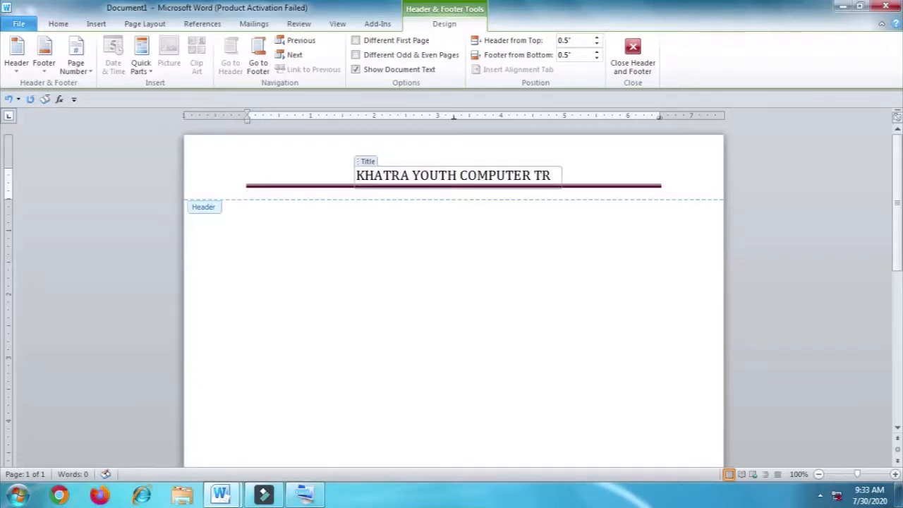
pyautogui.write('AINING')
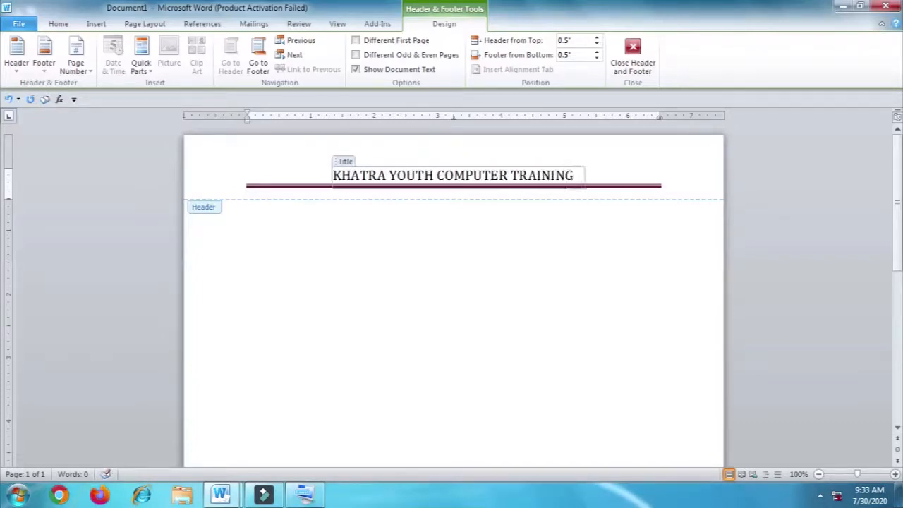
pyautogui.write(' CENTRE')
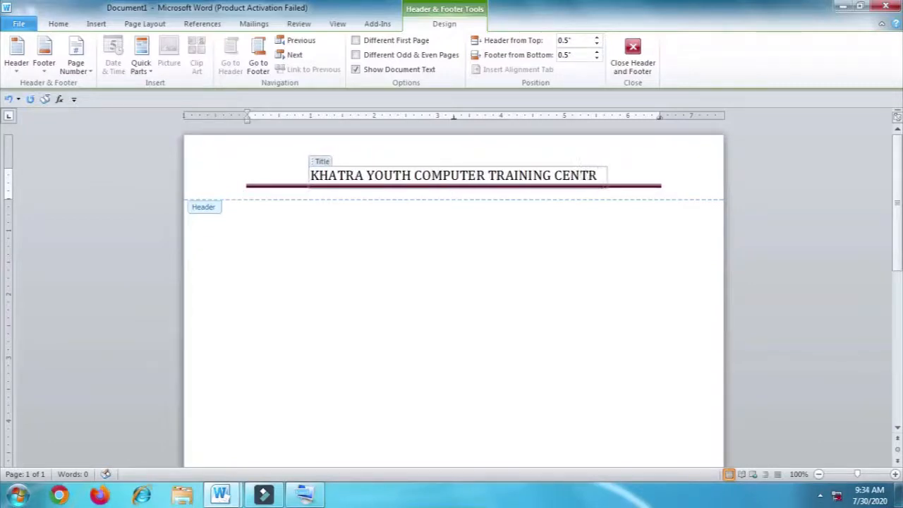
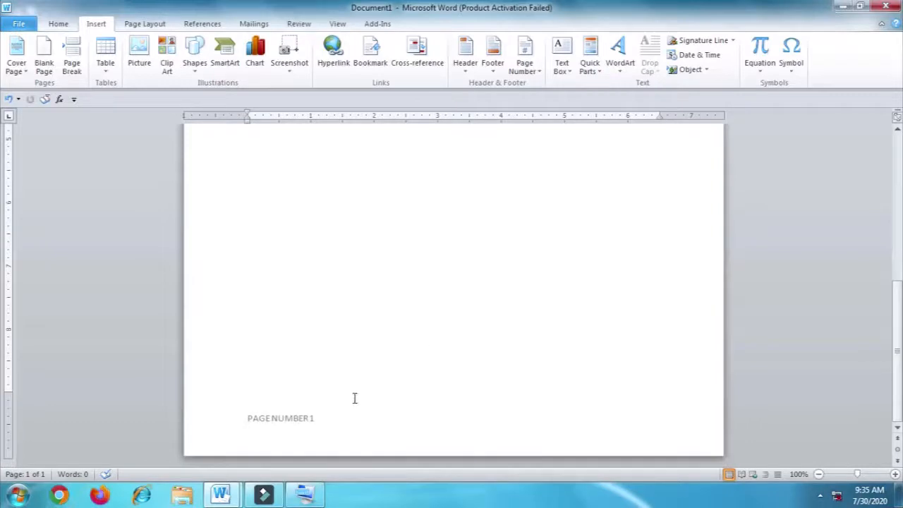
# Remove the footer containing the PAGE NUMBER text from the document.
pyautogui.click(500, 75)
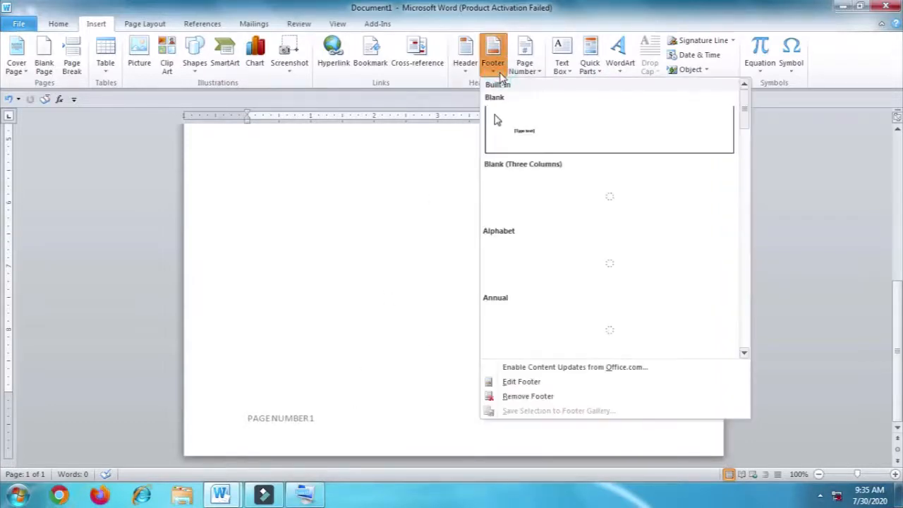
pyautogui.click(548, 397)
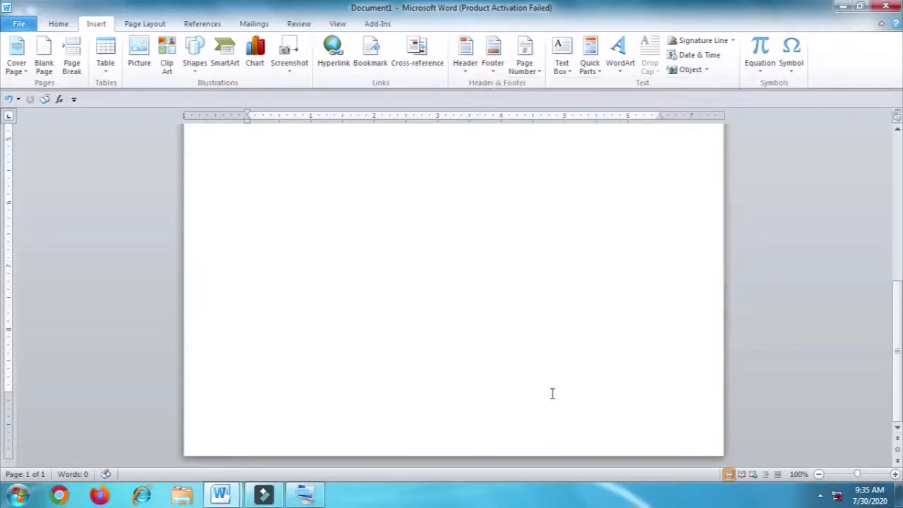
pyautogui.scroll(2, 377, 329)
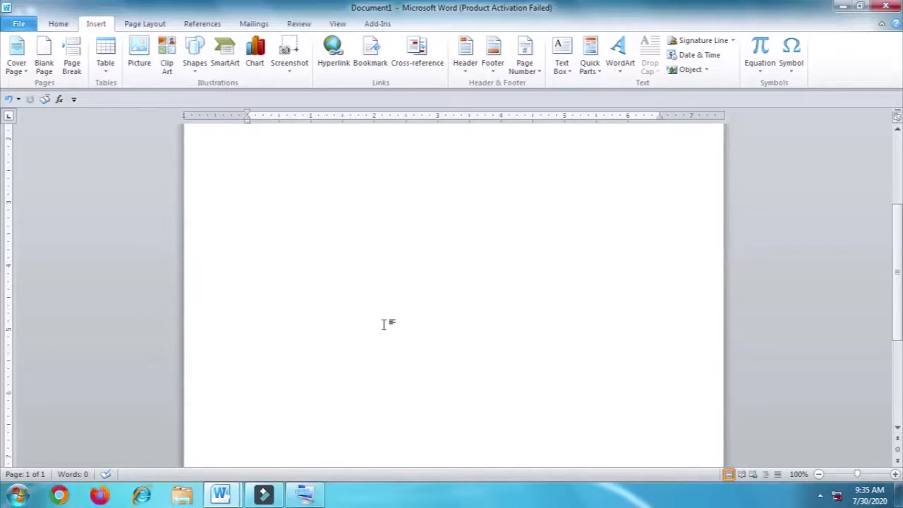
# Insert a Plain Number 2 page number at the top of the page and leave header editing.
pyautogui.click(103, 23)
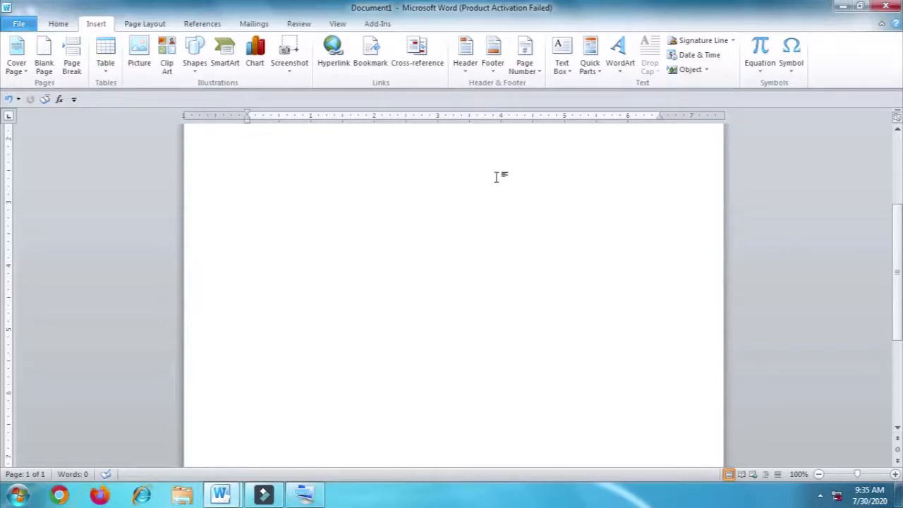
pyautogui.click(535, 73)
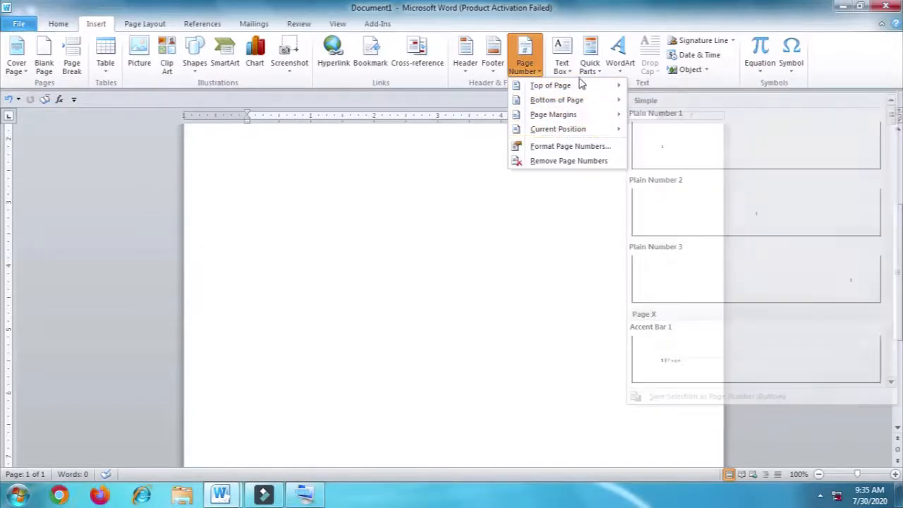
pyautogui.moveTo(565, 88)
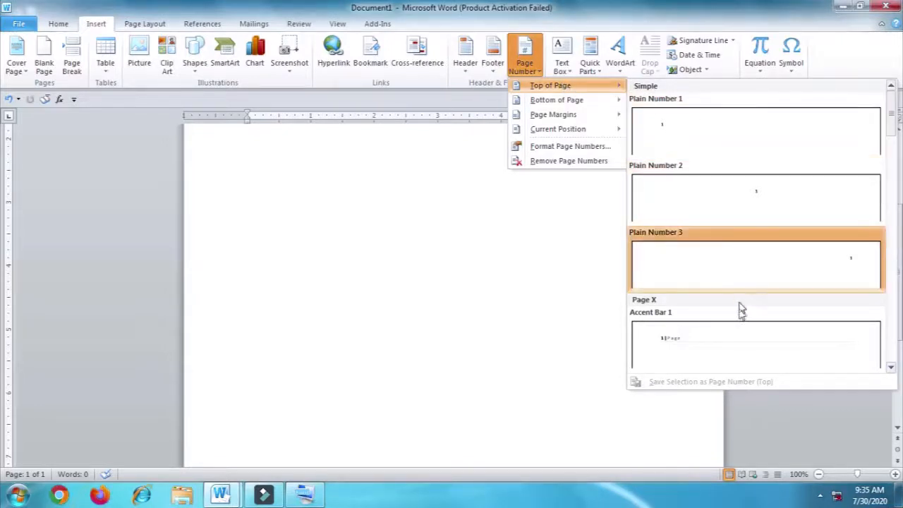
pyautogui.click(768, 198)
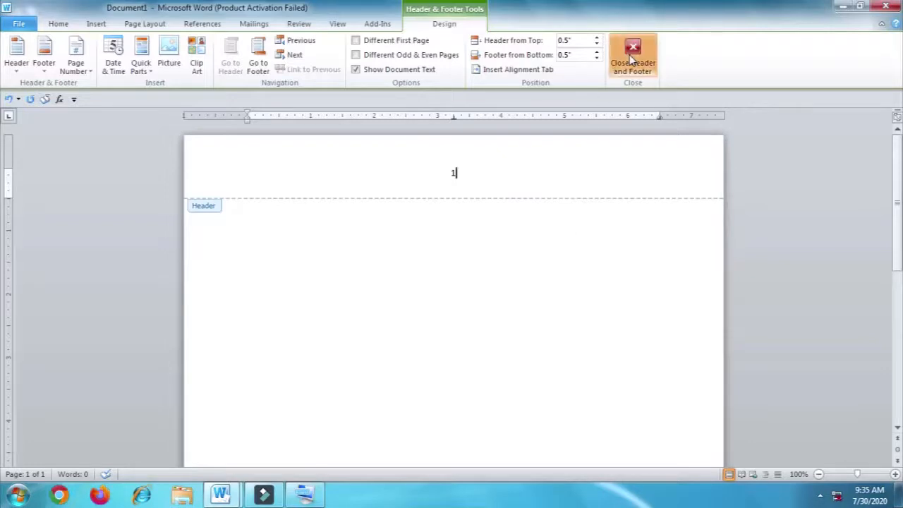
pyautogui.click(631, 62)
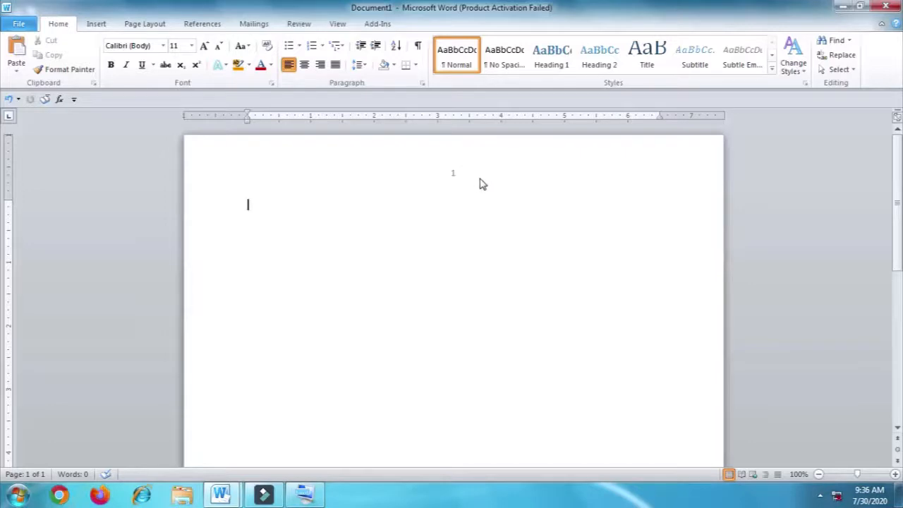
pyautogui.scroll(-2, 468, 198)
pyautogui.scroll(2, 468, 198)
# Remove the page numbers from the document.
pyautogui.click(96, 23)
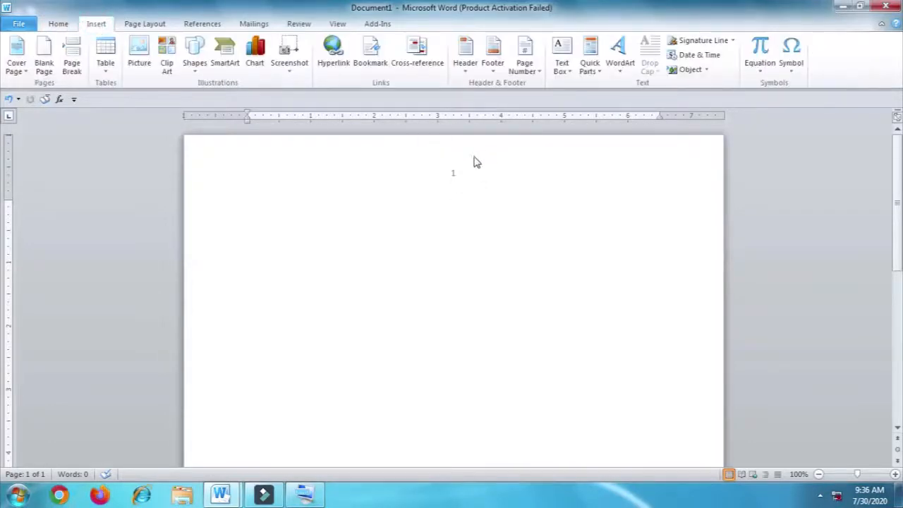
pyautogui.click(534, 69)
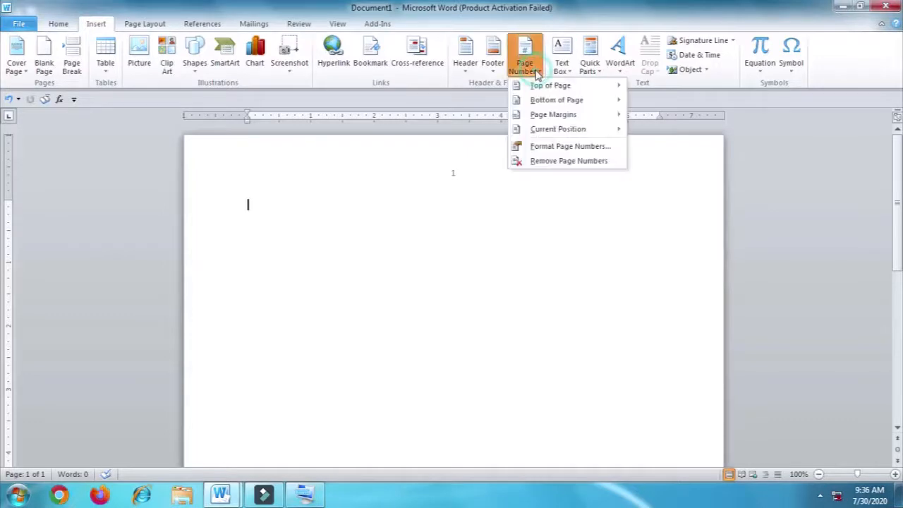
pyautogui.click(565, 169)
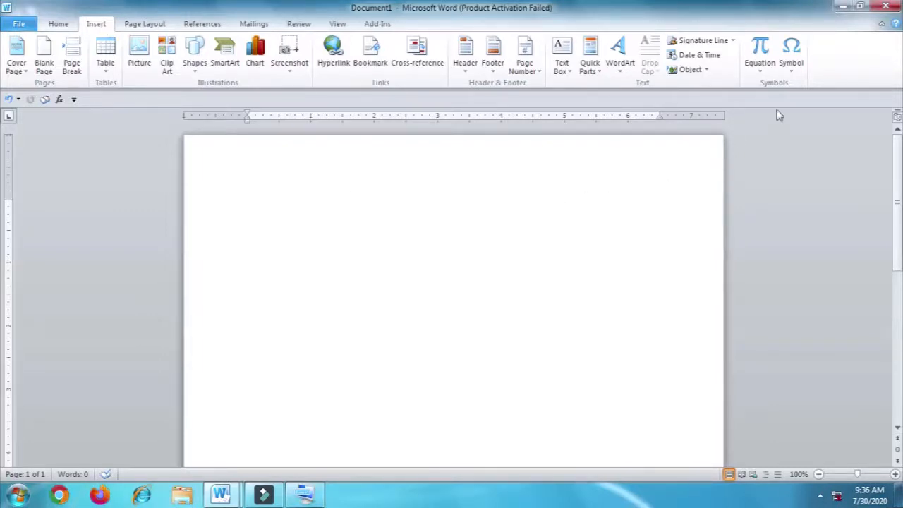
# Insert the Wingdings computer symbol, character code 58, on the first line and close the Symbol dialog.
pyautogui.click(793, 75)
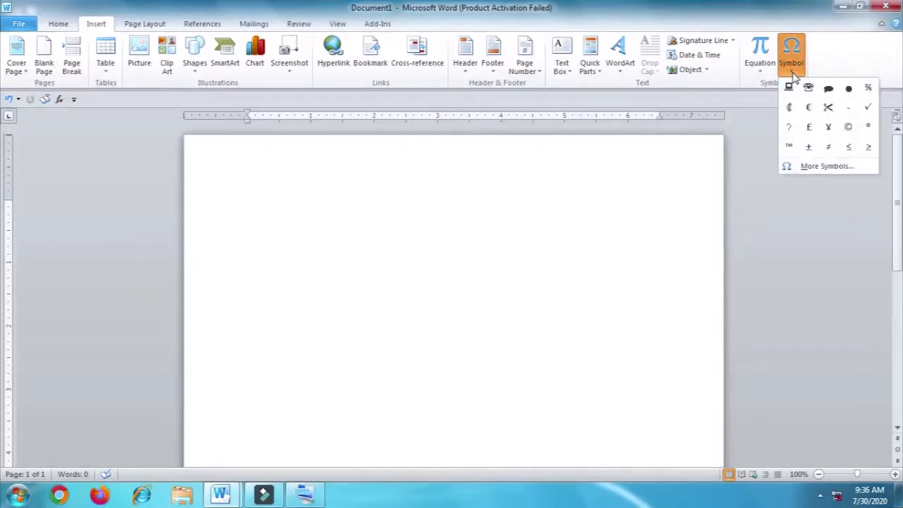
pyautogui.click(822, 170)
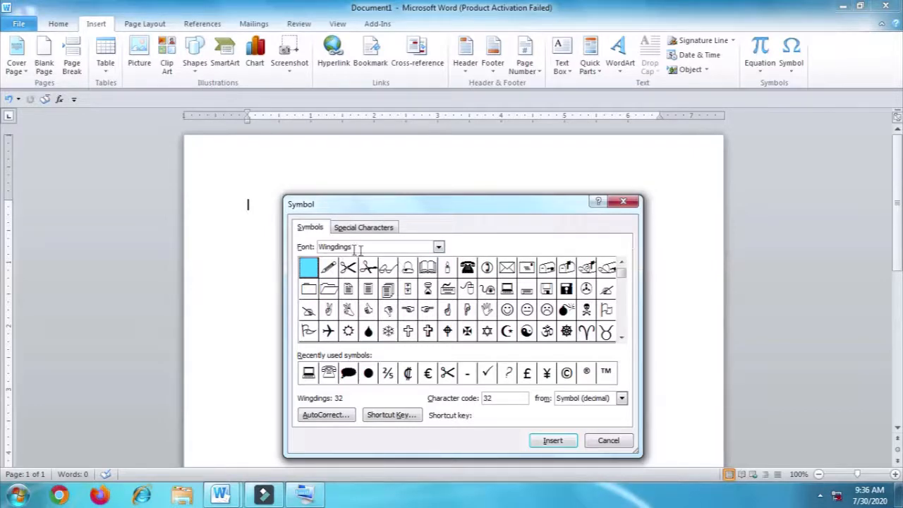
pyautogui.click(438, 247)
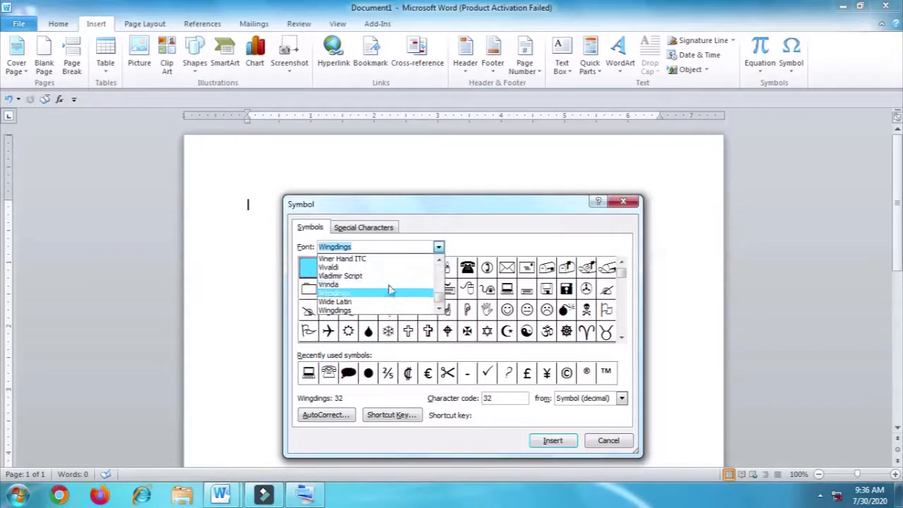
pyautogui.moveTo(439, 298)
pyautogui.mouseDown()
pyautogui.moveTo(440, 270)
pyautogui.moveTo(447, 311)
pyautogui.mouseUp()
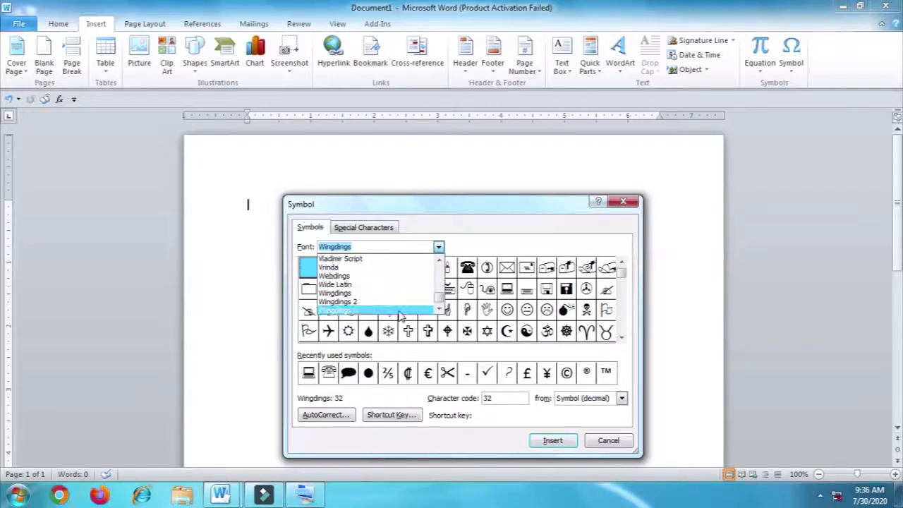
pyautogui.click(500, 247)
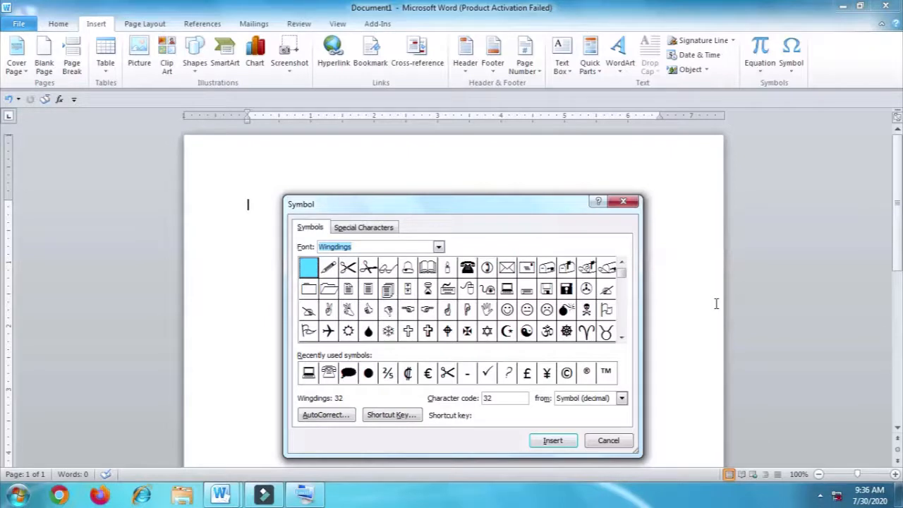
pyautogui.click(507, 290)
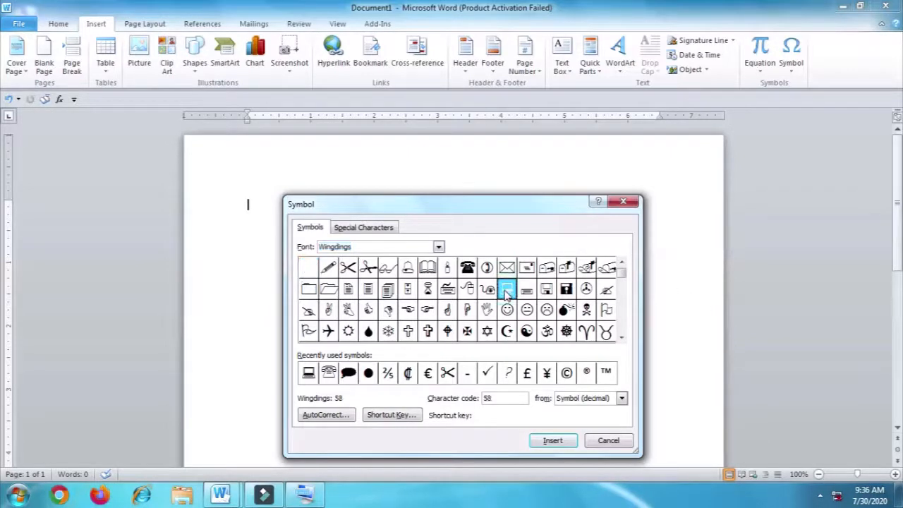
pyautogui.click(552, 442)
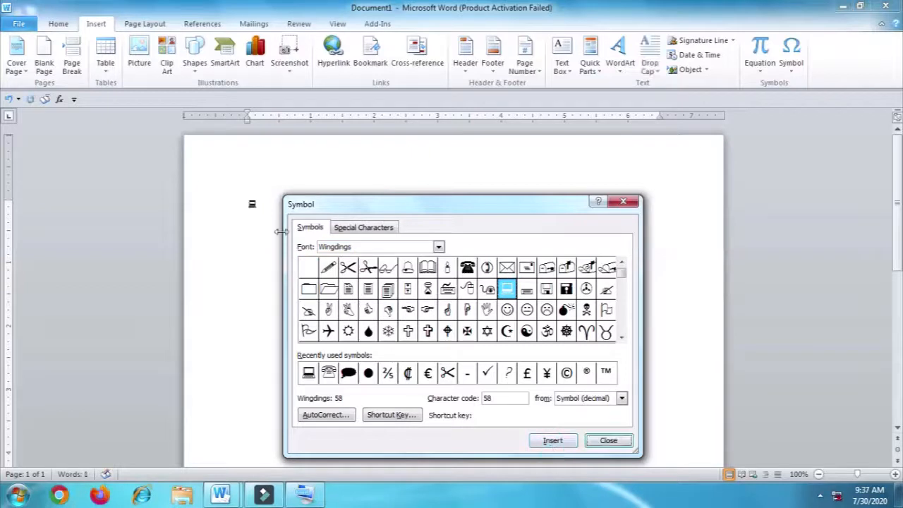
pyautogui.click(624, 204)
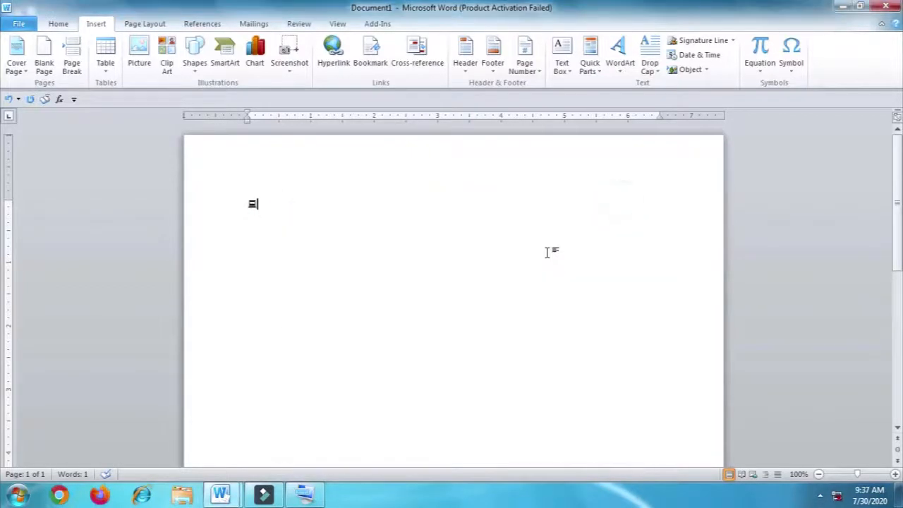
# Enter the line KHATRA YOUTH COMPUTER TRAINING CENTRE two paragraphs below the computer symbol.
pyautogui.press('Return')
pyautogui.press('Return')
pyautogui.write('KHATRA Y')
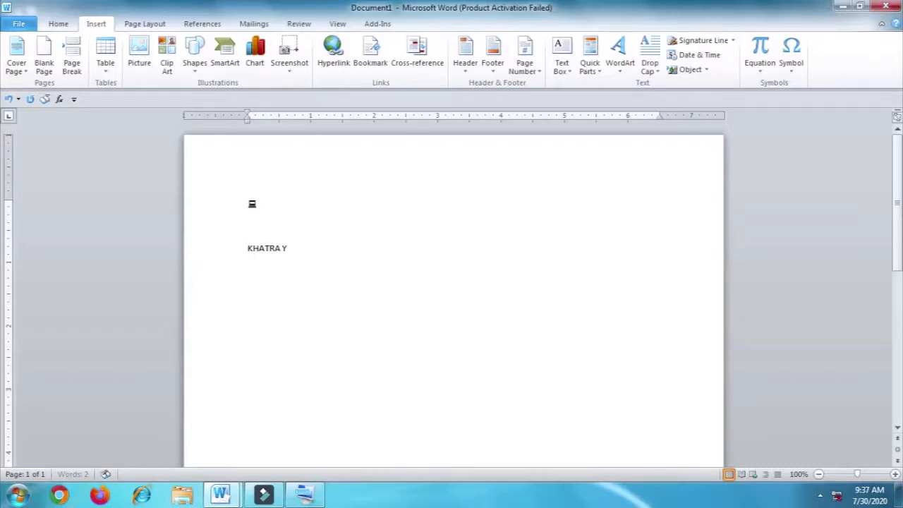
pyautogui.write('OUTH COMP')
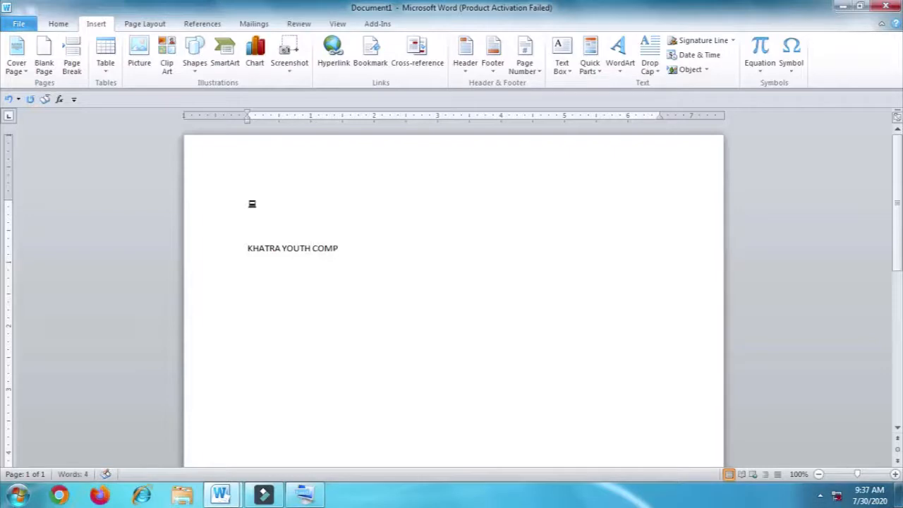
pyautogui.write('UTER TRAINING CE')
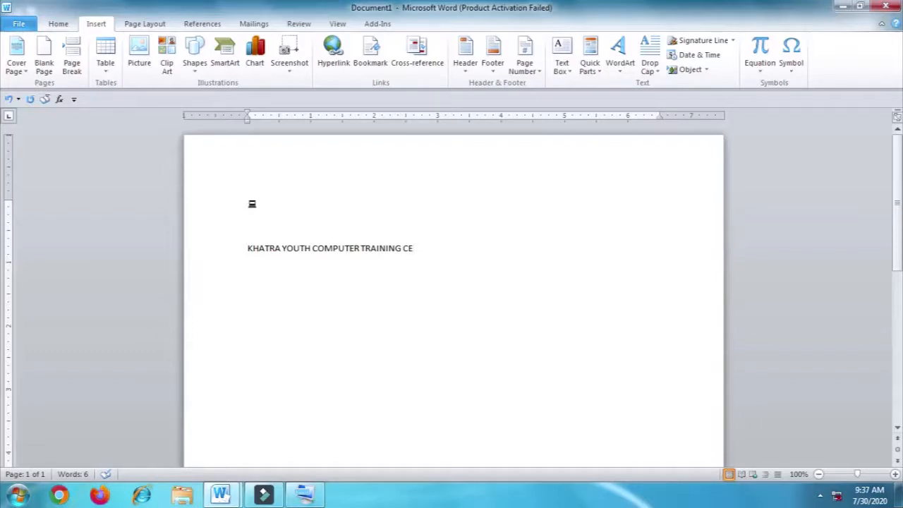
pyautogui.write('NTRE')
# Insert the Wingdings computer symbol, character code 58, at the end of the KHATRA YOUTH COMPUTER TRAINING CENTRE line and close the Symbol dialog.
pyautogui.click(788, 69)
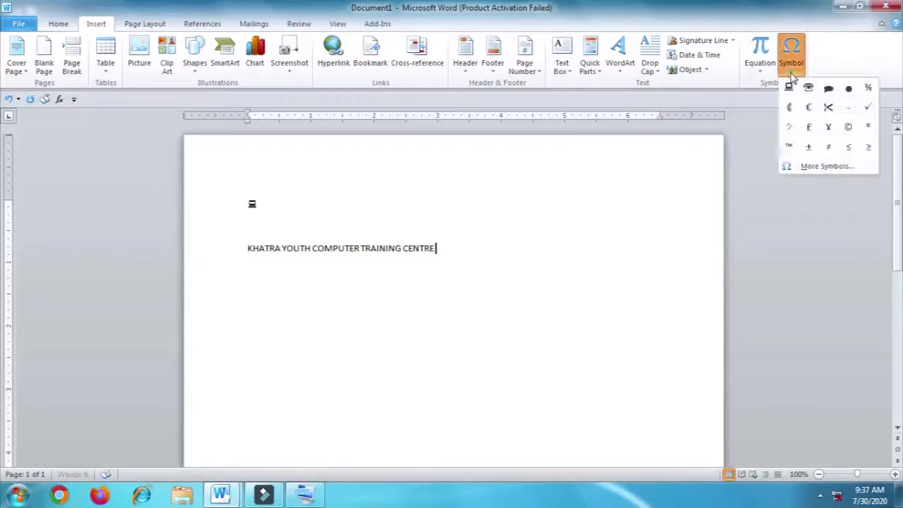
pyautogui.click(820, 169)
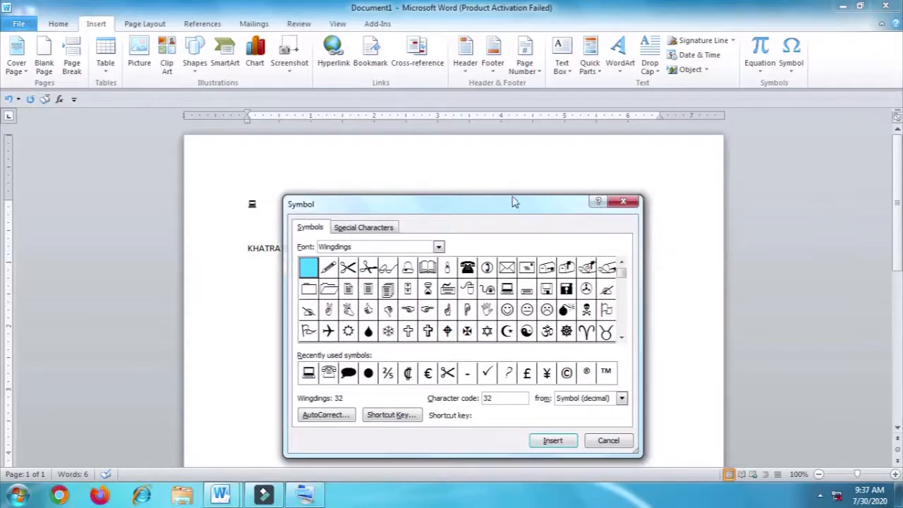
pyautogui.moveTo(513, 202); pyautogui.dragTo(500, 311)
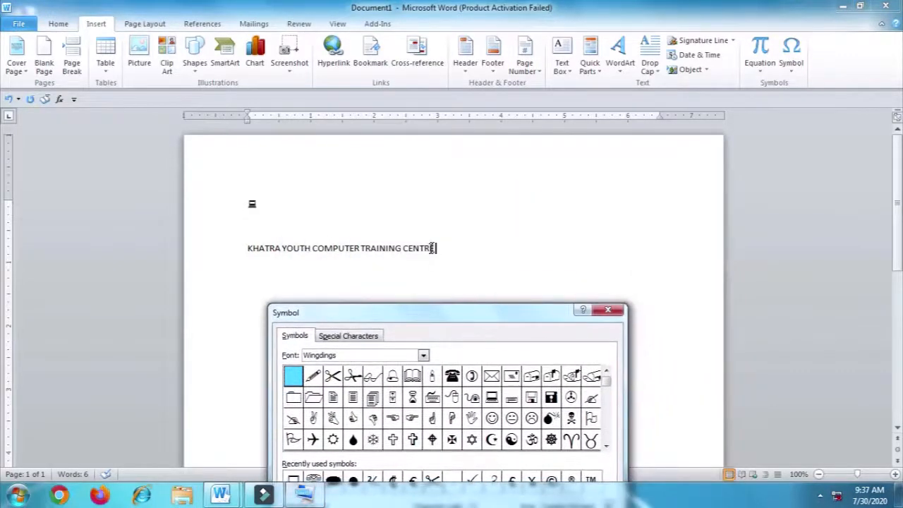
pyautogui.click(493, 399)
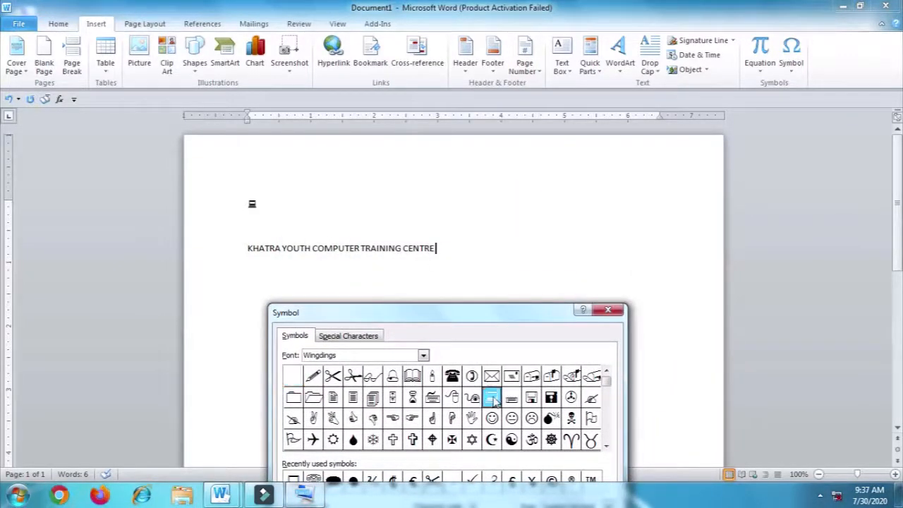
pyautogui.moveTo(486, 315); pyautogui.dragTo(561, 292)
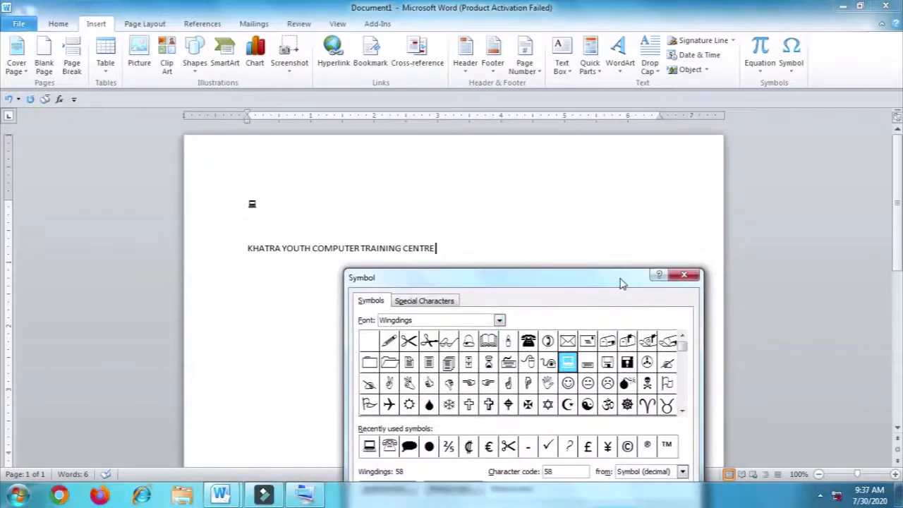
pyautogui.moveTo(621, 282); pyautogui.dragTo(808, 219)
pyautogui.click(799, 449)
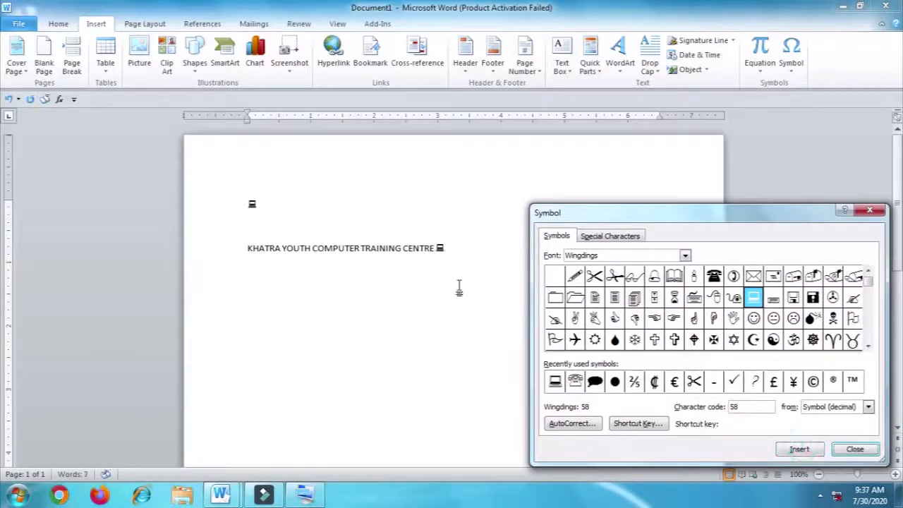
pyautogui.click(855, 449)
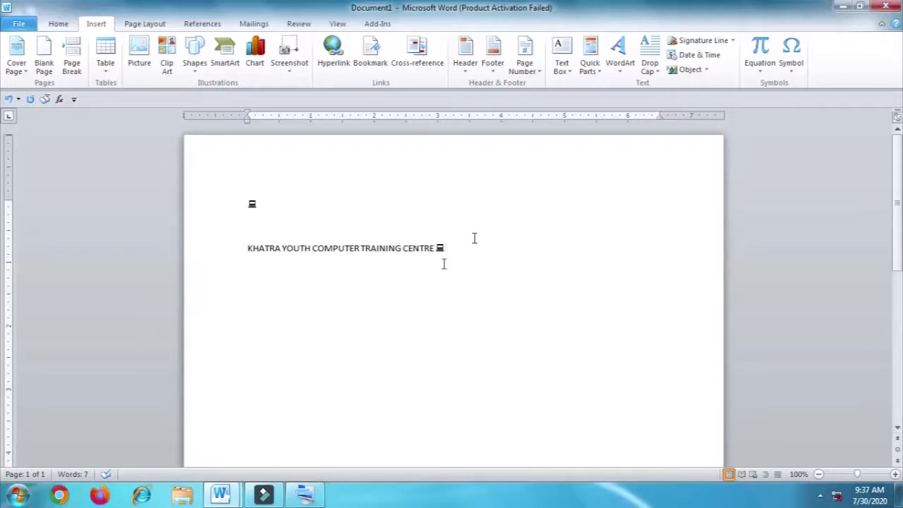
# Clear all content from the page and insert a new equation containing (a + b).
pyautogui.moveTo(468, 243); pyautogui.dragTo(252, 199)
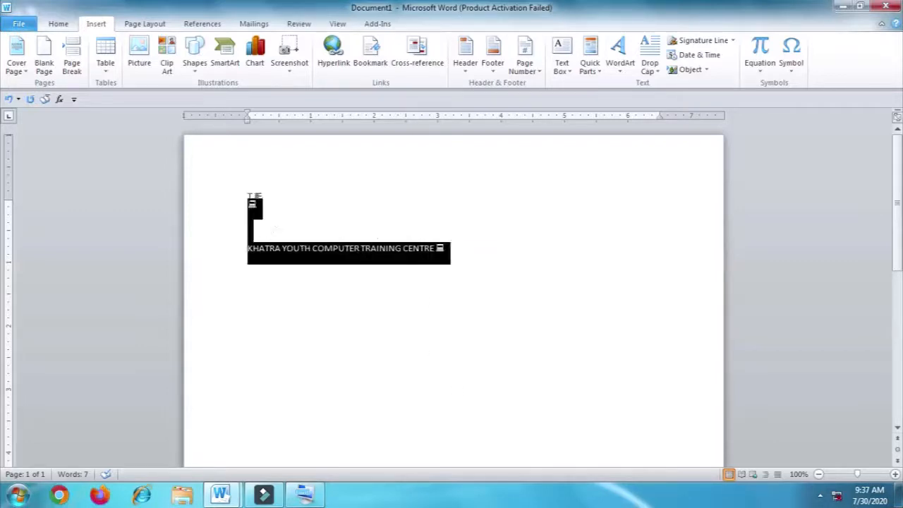
pyautogui.press('Delete')
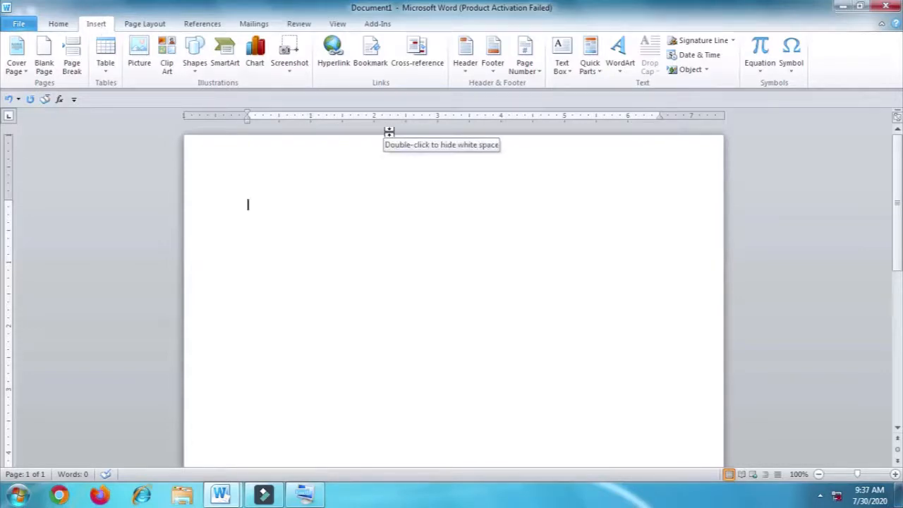
pyautogui.click(760, 70)
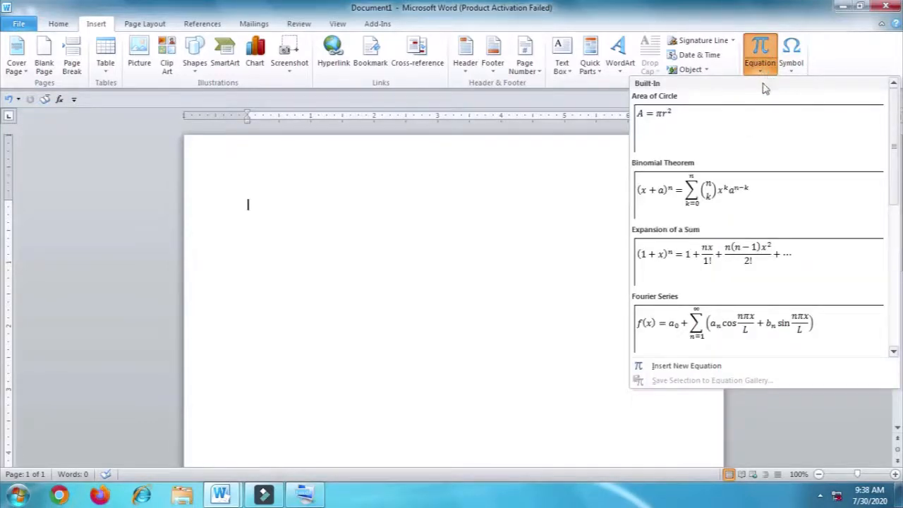
pyautogui.click(688, 366)
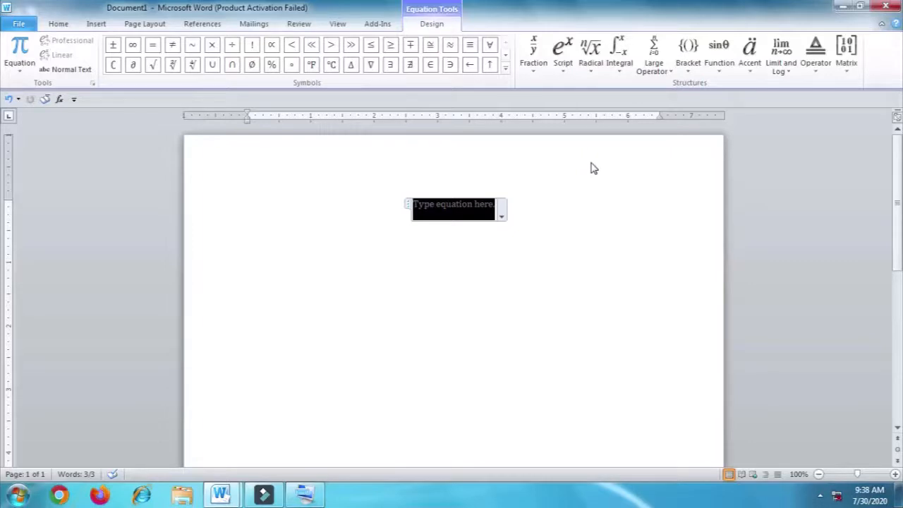
pyautogui.write('(')
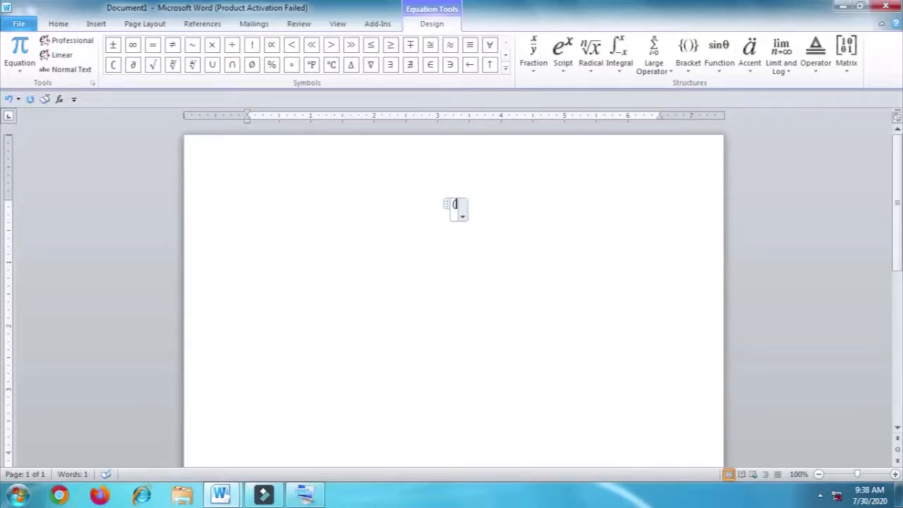
pyautogui.write('a + ')
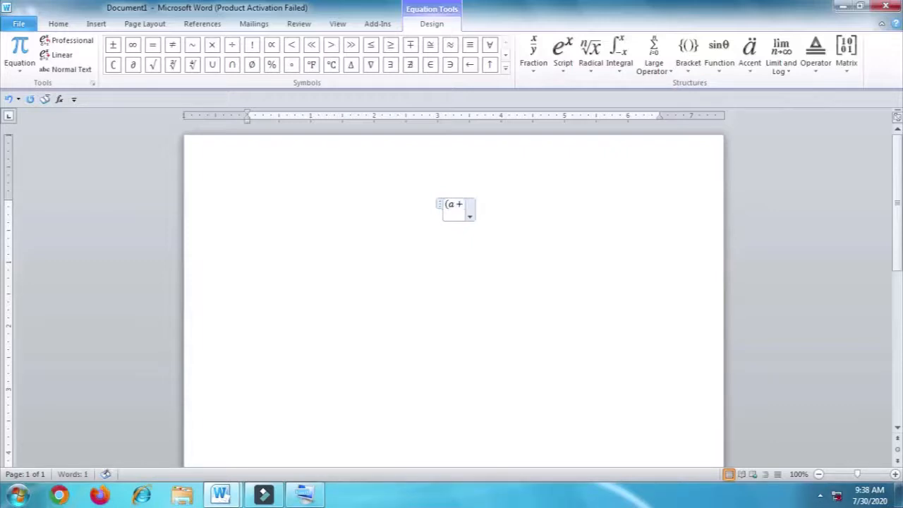
pyautogui.write('b')
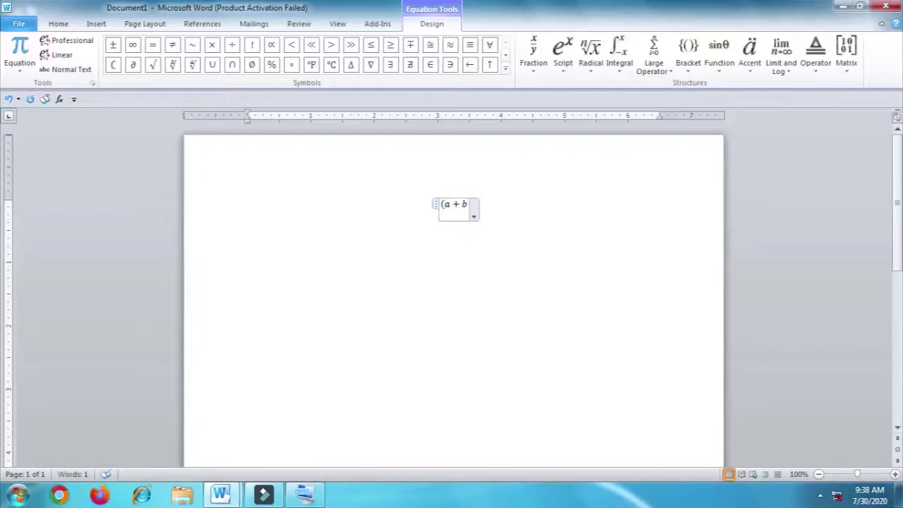
pyautogui.write(')')
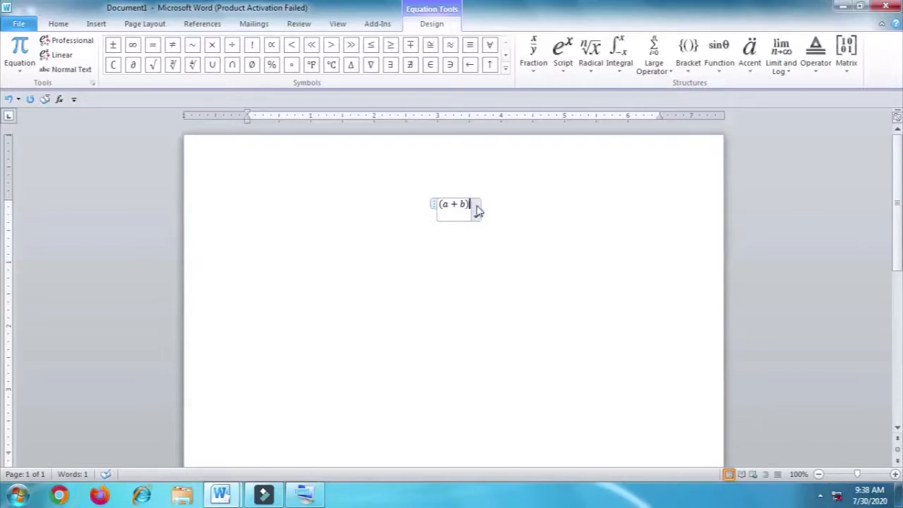
# Apply the superscript structure to (a + b) in the equation with 2 as the exponent.
pyautogui.moveTo(472, 205); pyautogui.dragTo(436, 206)
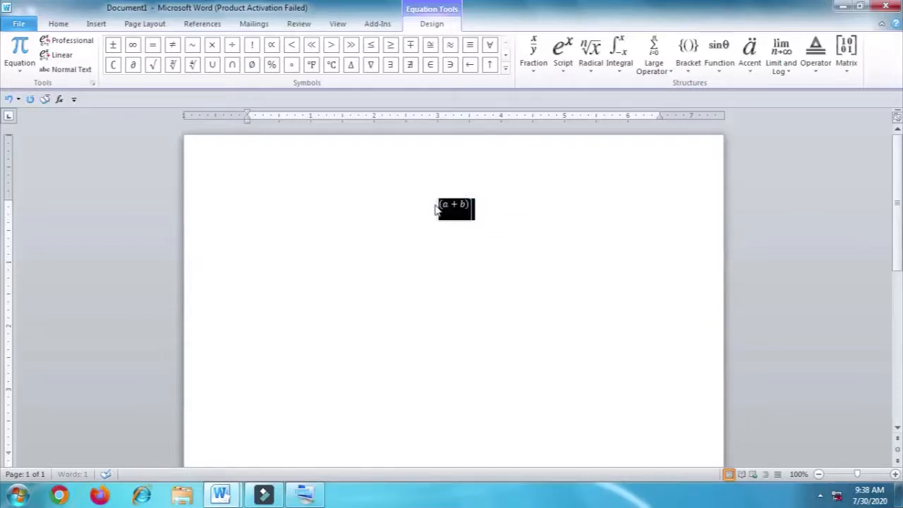
pyautogui.click(565, 72)
pyautogui.click(574, 121)
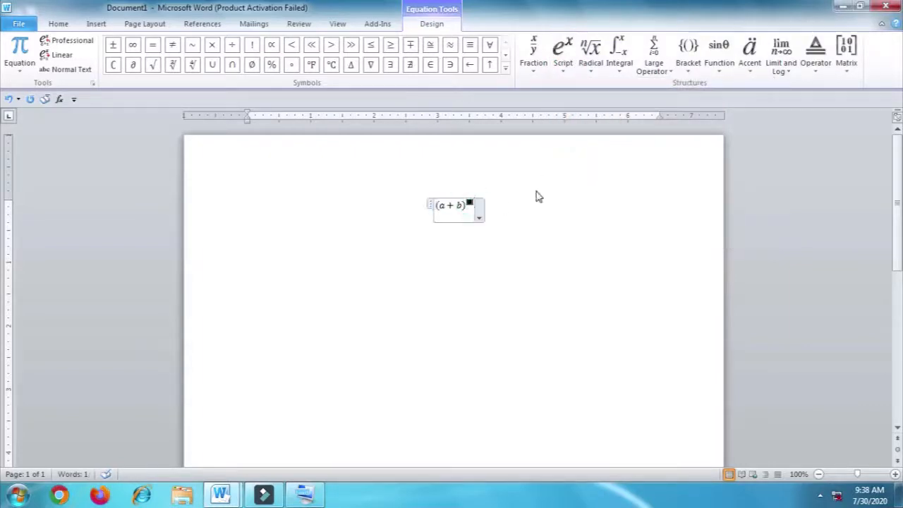
pyautogui.write('2')
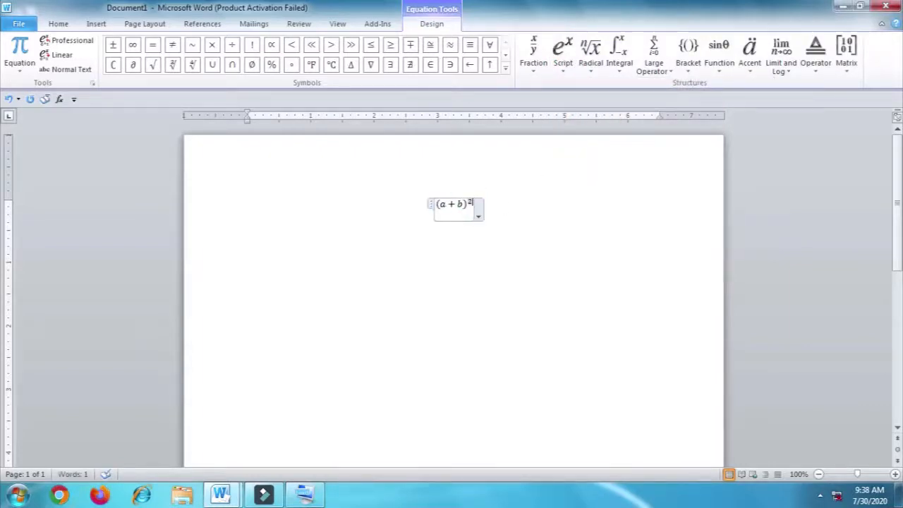
# Continue the equation with an equals sign after the squared bracket, outside the exponent.
pyautogui.click(474, 206)
pyautogui.write('+')
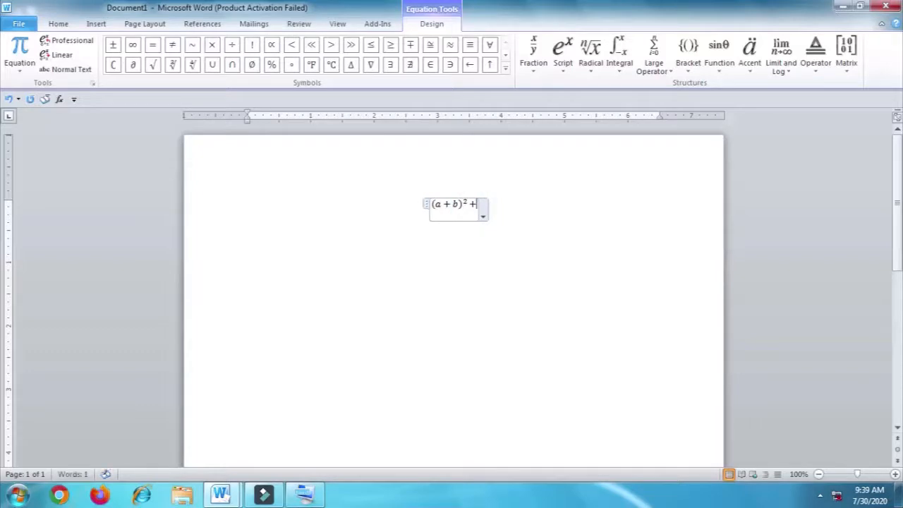
pyautogui.press('BackSpace')
pyautogui.write('=')
pyautogui.write('a')
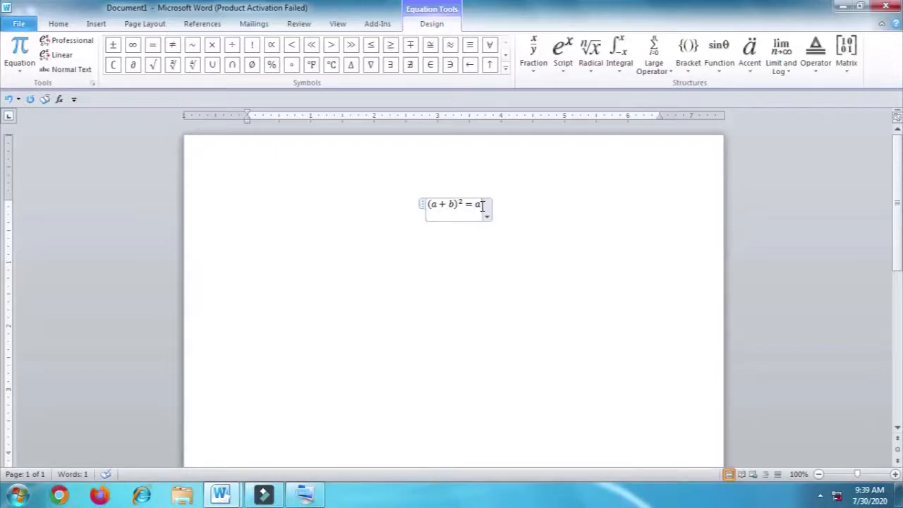
pyautogui.moveTo(483, 205); pyautogui.dragTo(477, 206)
pyautogui.press('BackSpace')
# Add a superscript structure after the equals sign with a as the base and 2 as the exponent.
pyautogui.click(577, 73)
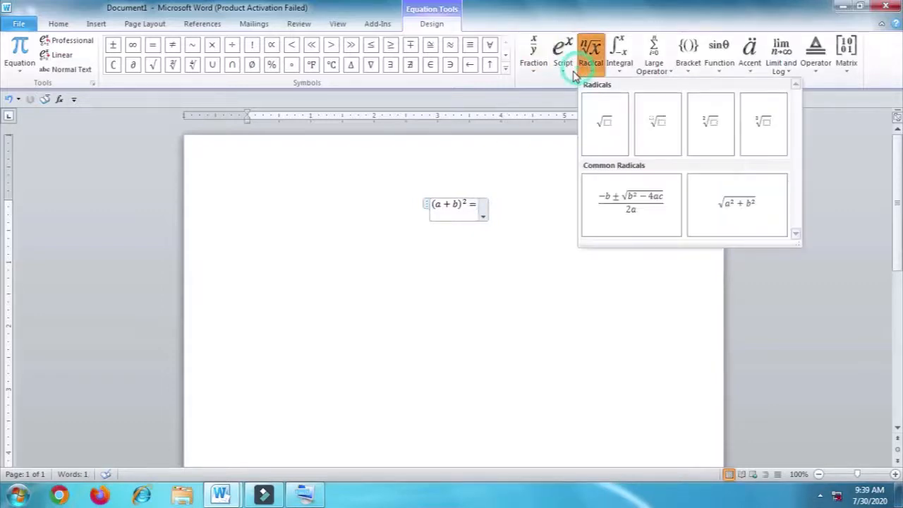
pyautogui.click(563, 56)
pyautogui.click(581, 125)
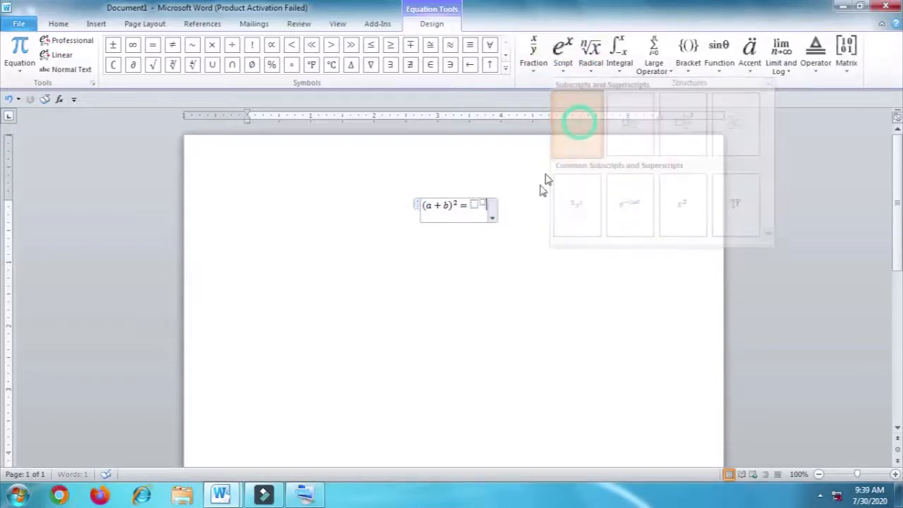
pyautogui.click(474, 206)
pyautogui.write('a')
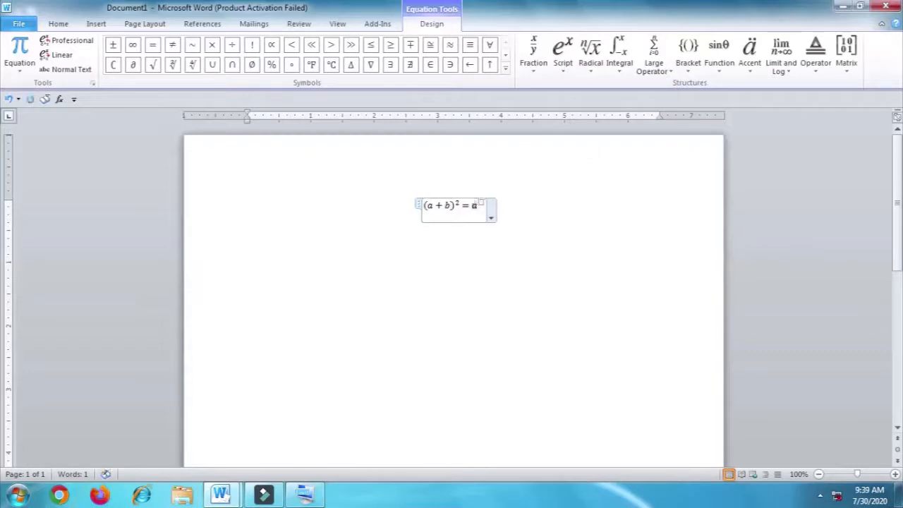
pyautogui.click(481, 203)
pyautogui.write('2')
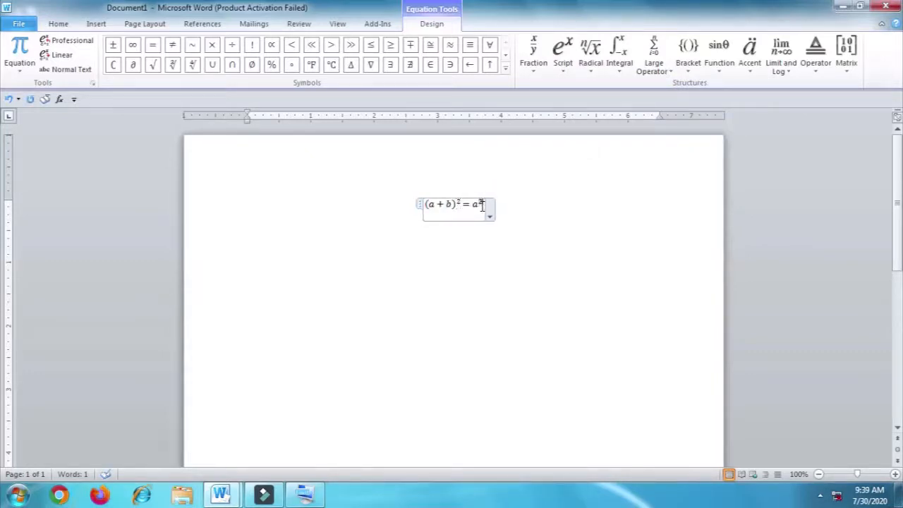
# Extend the equation after the squared a term with + 2ab +.
pyautogui.press('Right')
pyautogui.write('+ ')
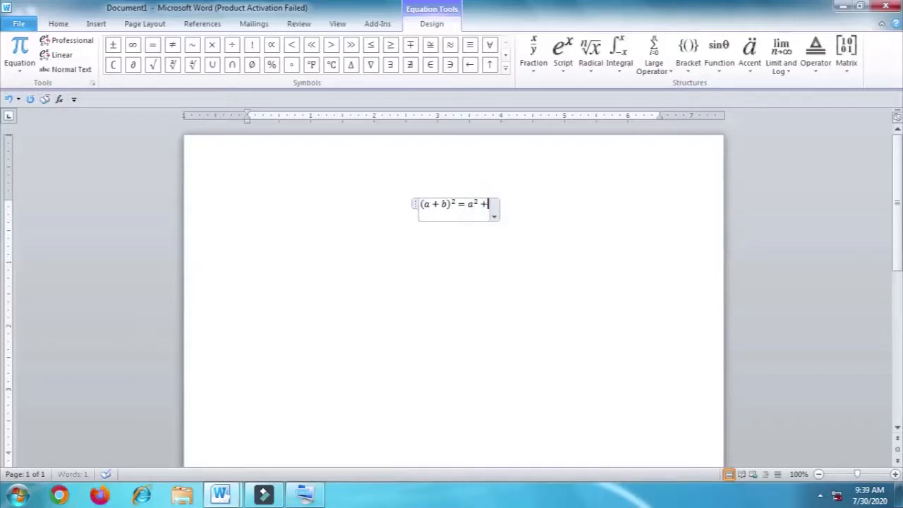
pyautogui.write('2ab ')
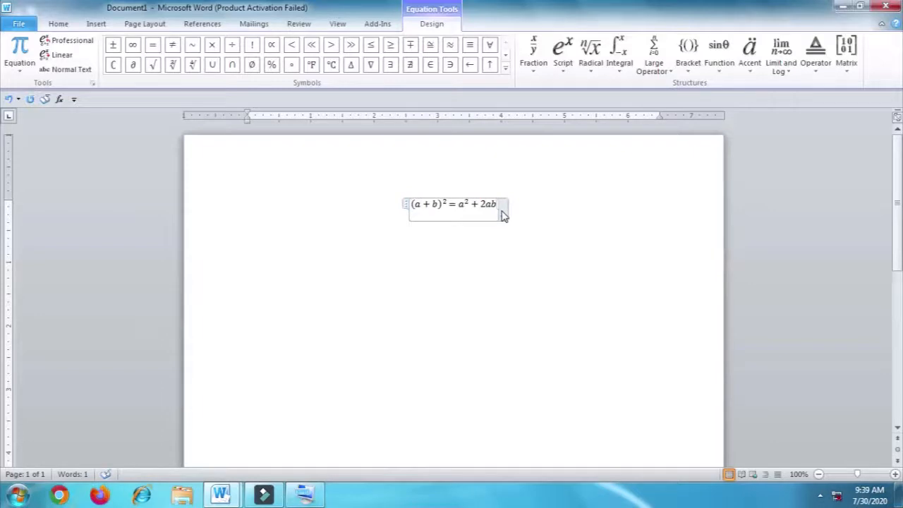
pyautogui.write('+')
# Complete the equation with a superscript structure using b as the base and 2 as the exponent.
pyautogui.click(566, 70)
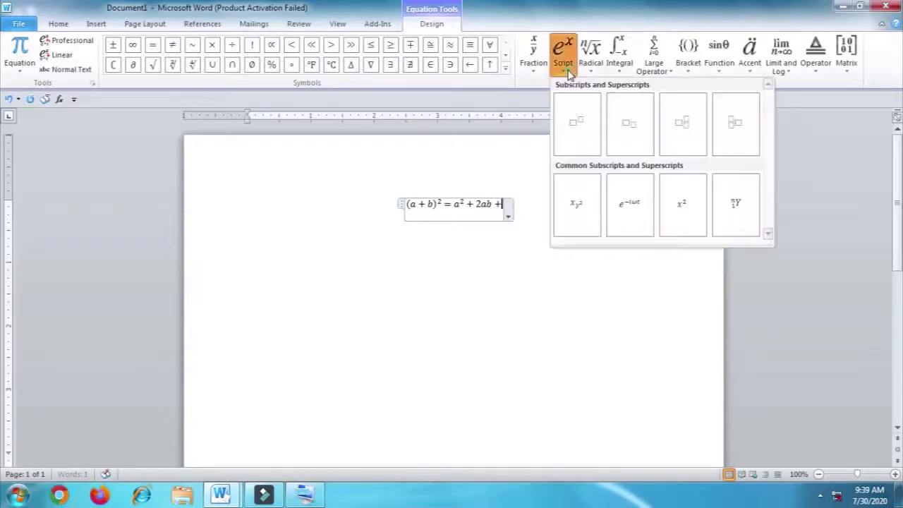
pyautogui.click(576, 124)
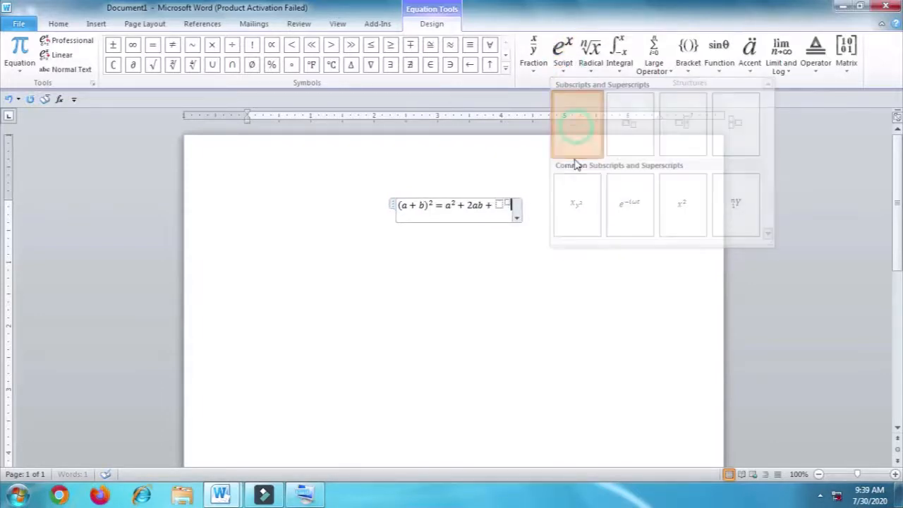
pyautogui.click(499, 206)
pyautogui.write('b')
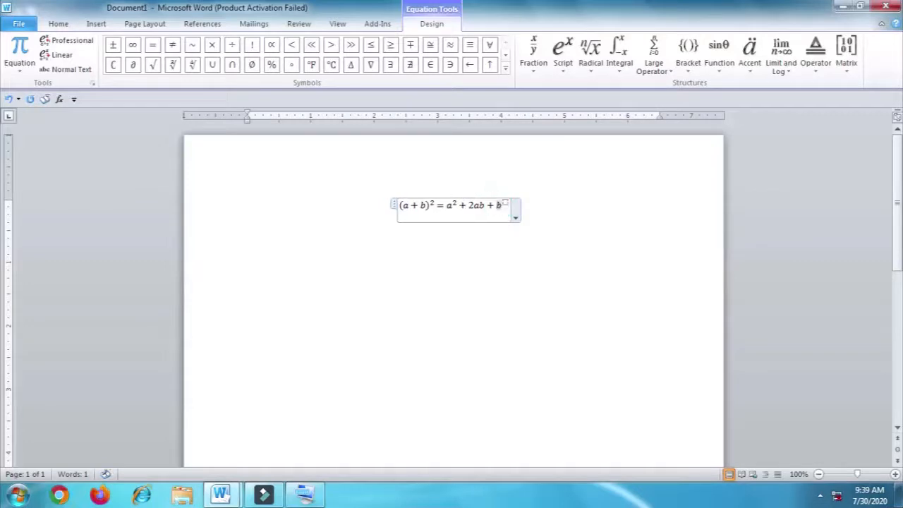
pyautogui.click(505, 202)
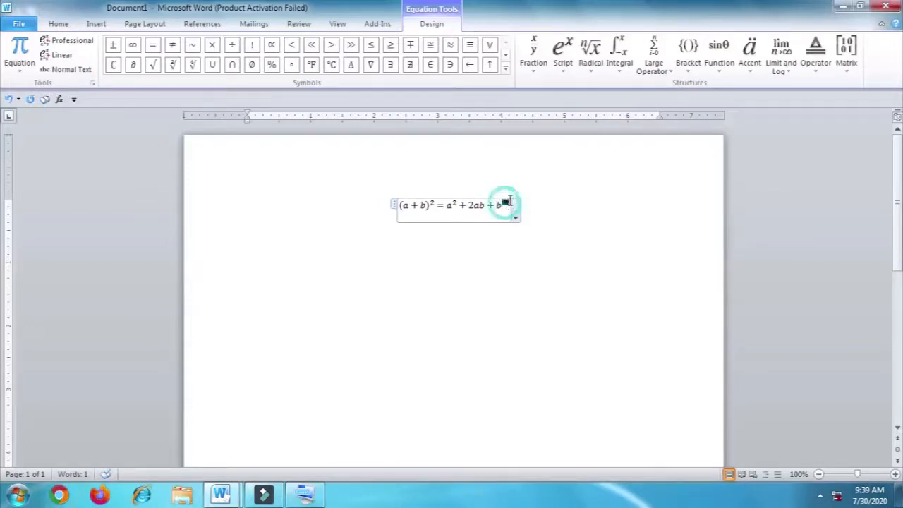
pyautogui.write('2')
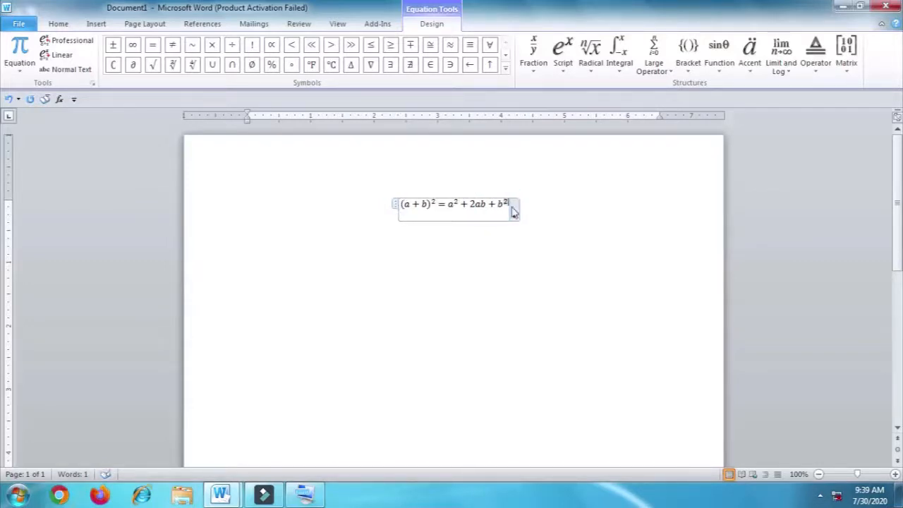
pyautogui.click(511, 207)
# View the options available for the finished equation, and delete the whole equation from the page.
pyautogui.moveTo(550, 214); pyautogui.dragTo(312, 198)
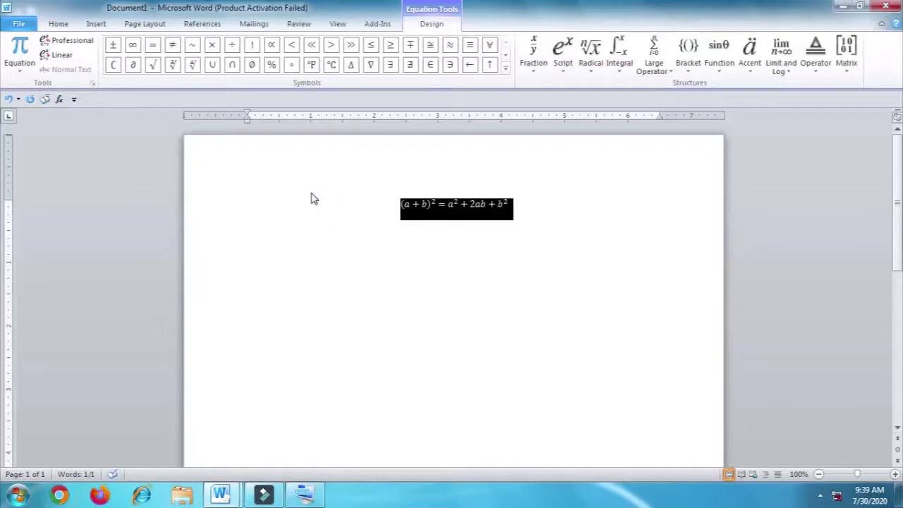
pyautogui.click(462, 203)
pyautogui.click(515, 221)
pyautogui.click(516, 221)
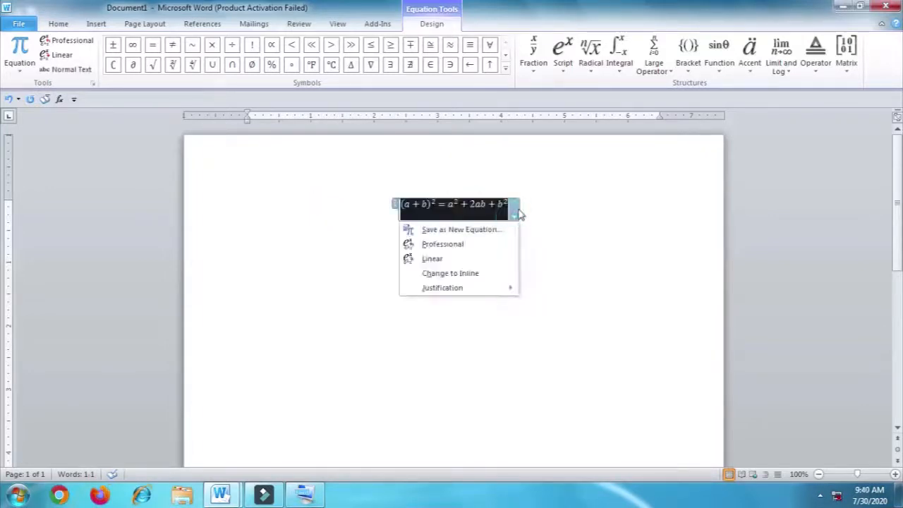
pyautogui.click(538, 196)
pyautogui.click(499, 216)
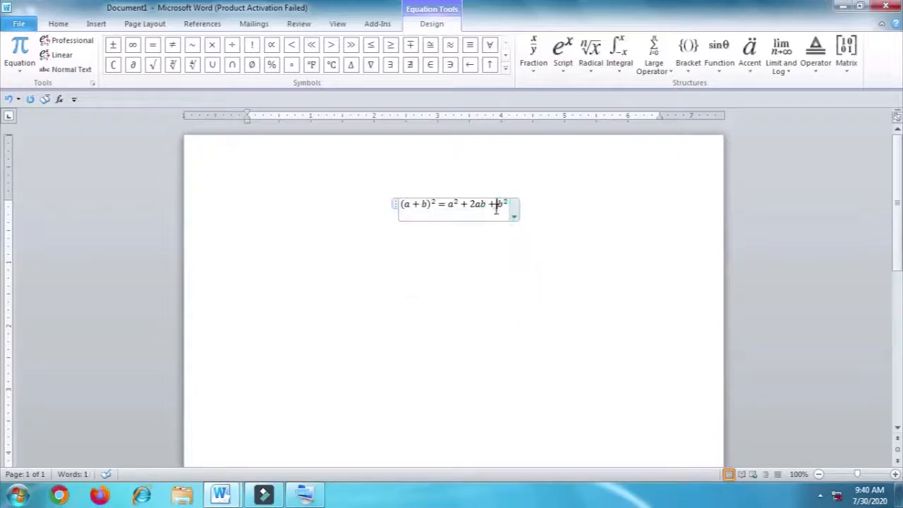
pyautogui.click(525, 205)
pyautogui.press('Delete')
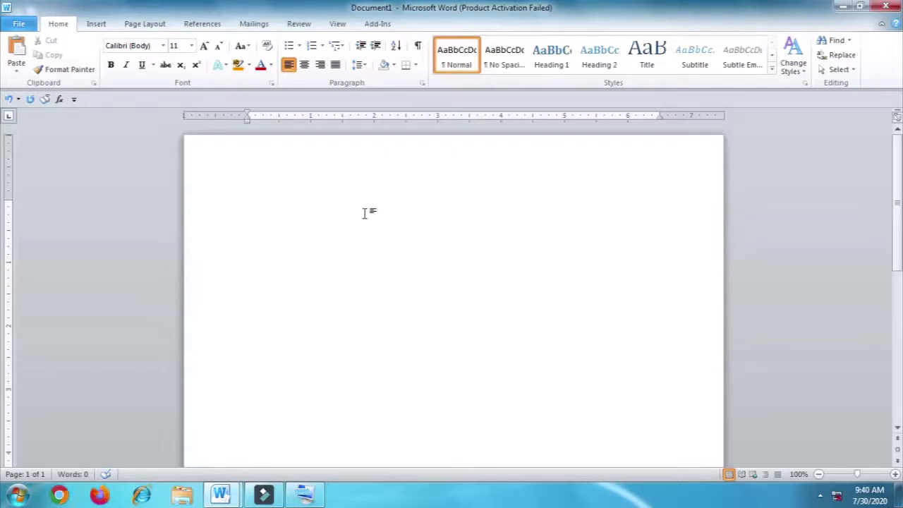
# Insert the picture blue_squill_flower_macro-wallpaper-1920x1080 from the Picture folder on Local Disk (D:), and delete it from the page.
pyautogui.click(96, 24)
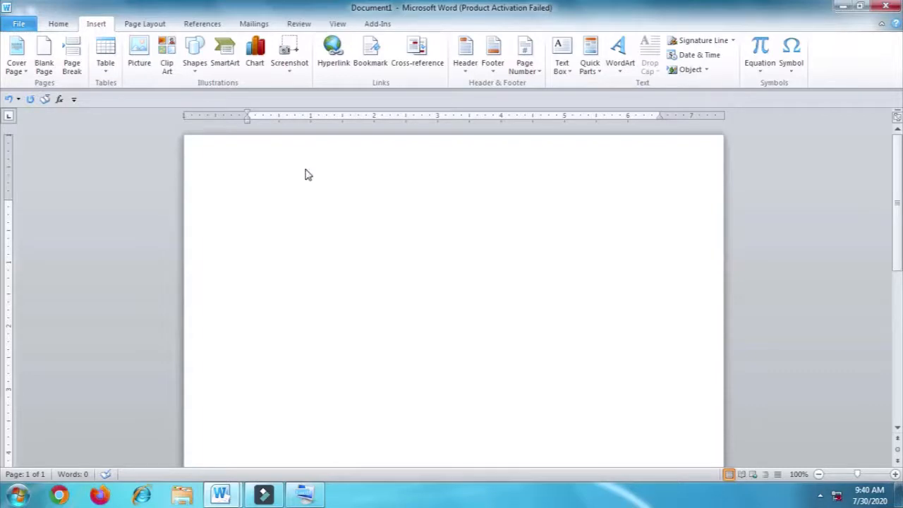
pyautogui.click(142, 63)
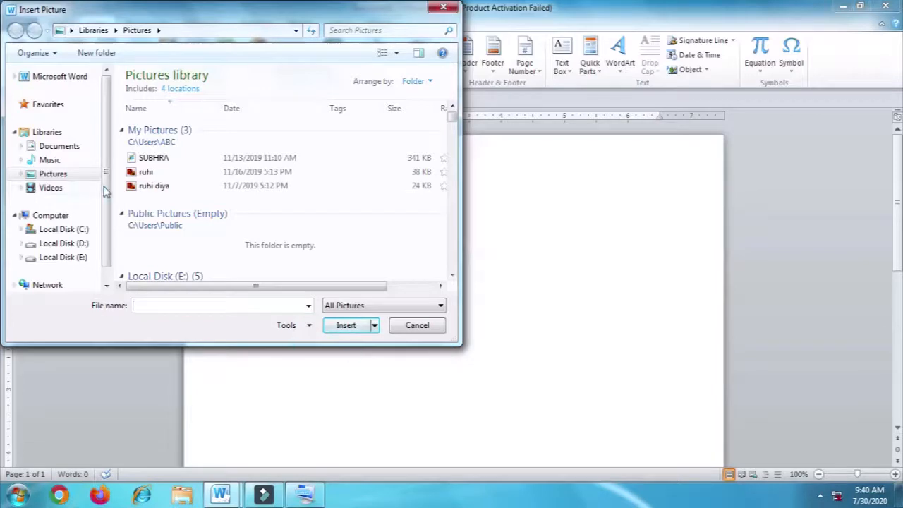
pyautogui.moveTo(104, 185); pyautogui.dragTo(99, 232)
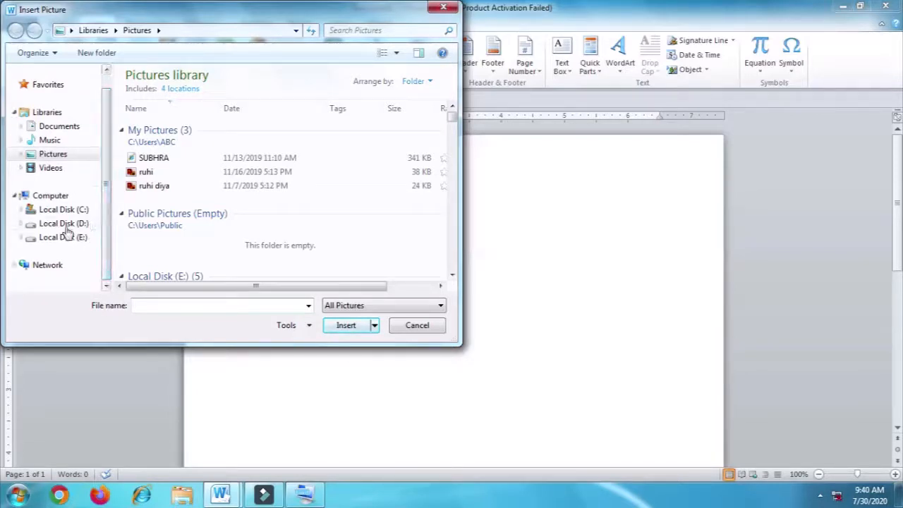
pyautogui.click(65, 225)
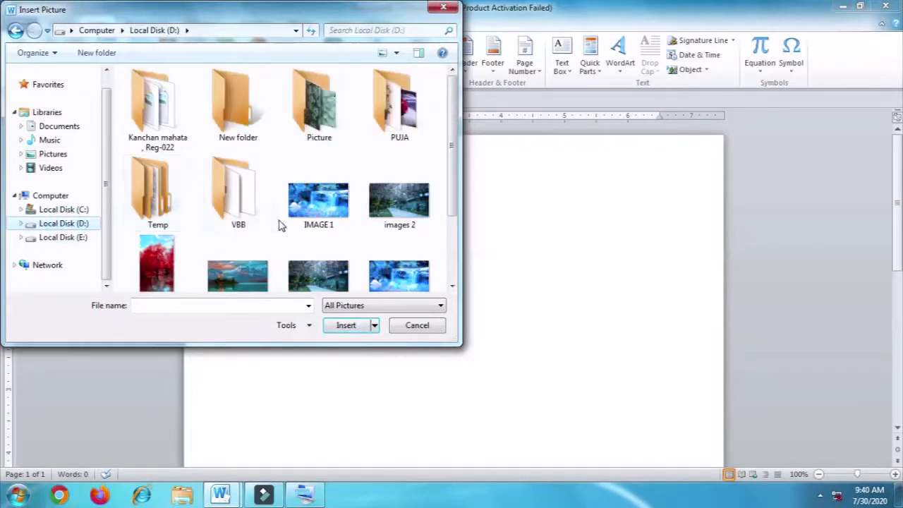
pyautogui.doubleClick(319, 106)
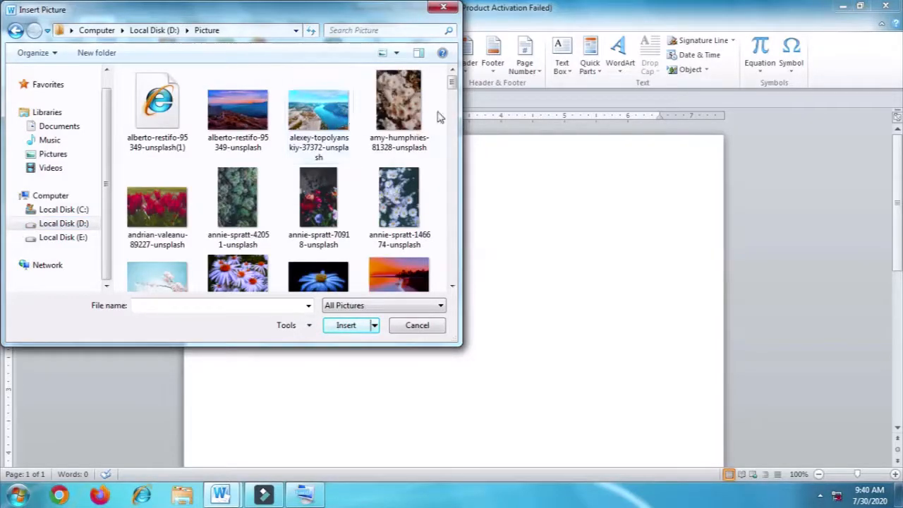
pyautogui.moveTo(455, 90); pyautogui.dragTo(459, 120)
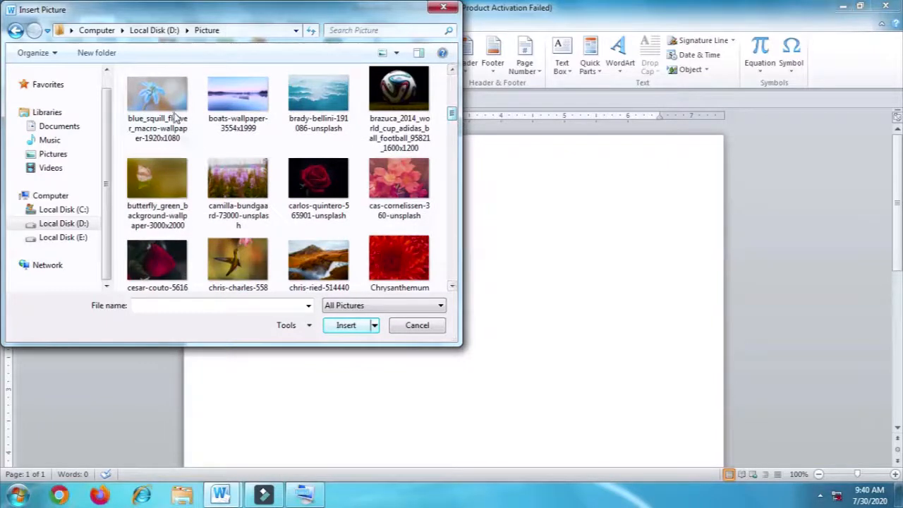
pyautogui.click(149, 110)
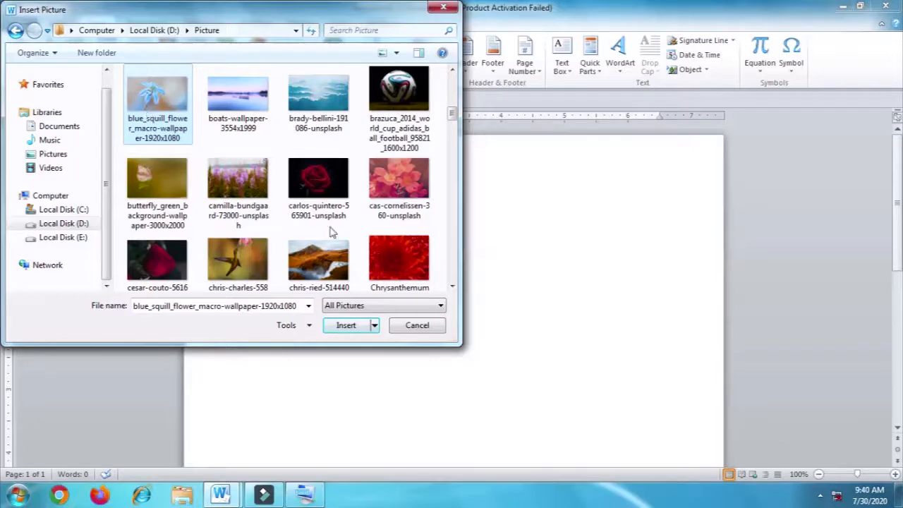
pyautogui.click(347, 326)
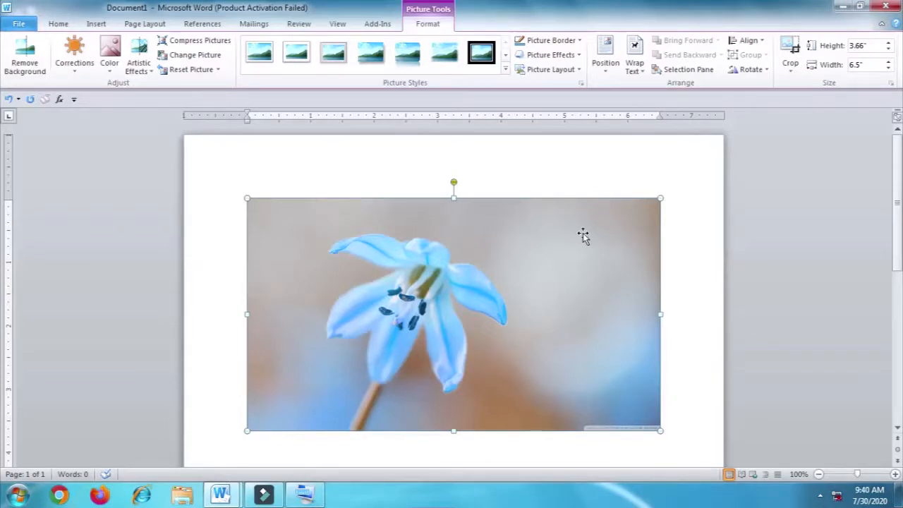
pyautogui.press('Delete')
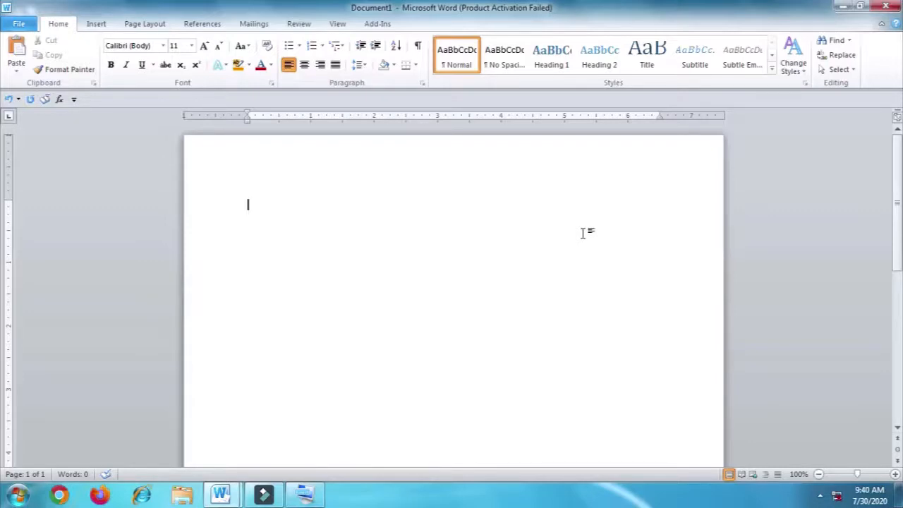
# Search the clip art for computer and insert the clip of a woman sitting at a computer.
pyautogui.click(97, 24)
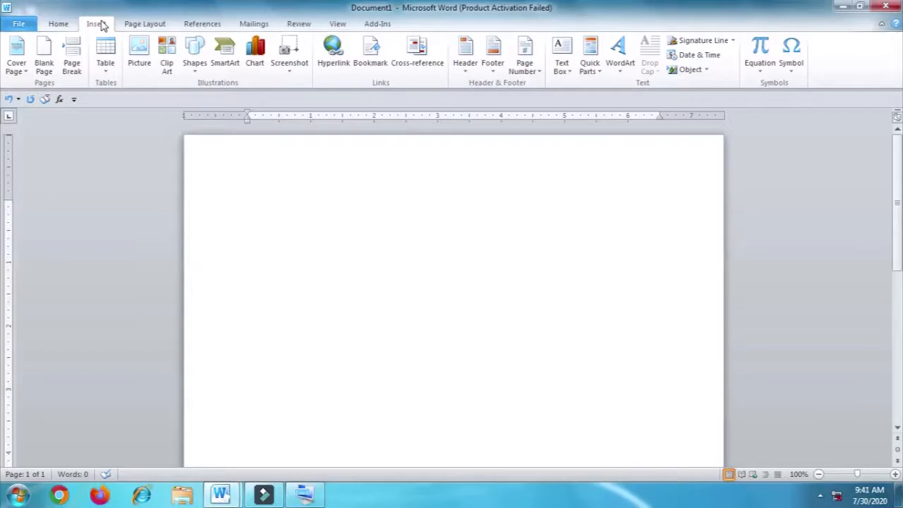
pyautogui.click(167, 63)
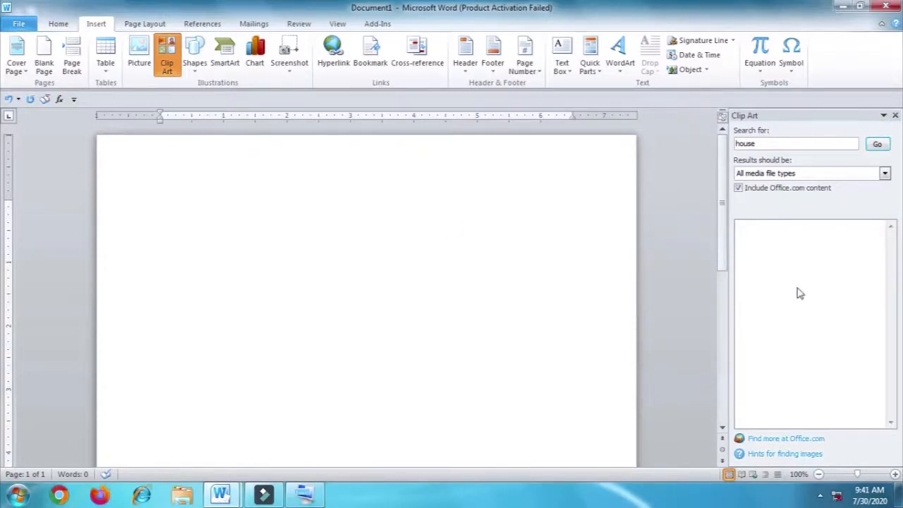
pyautogui.click(769, 141)
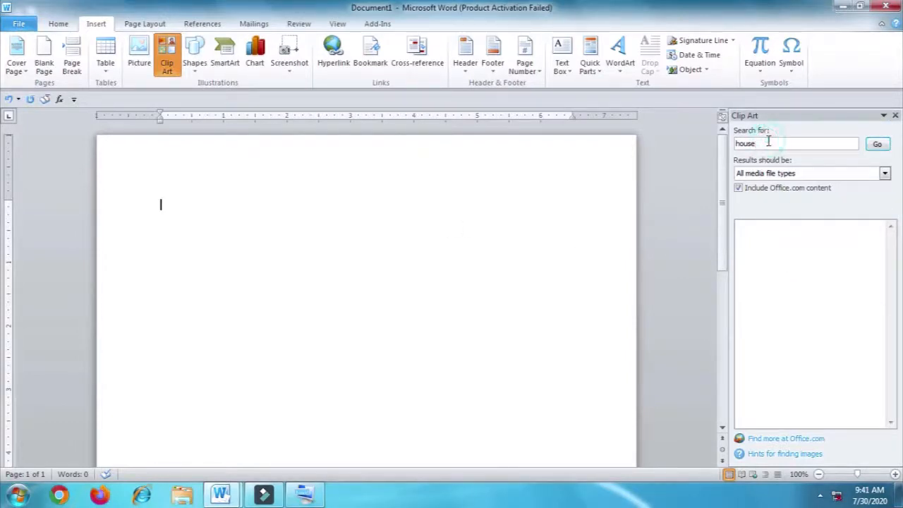
pyautogui.press('BackSpace')
pyautogui.press('BackSpace')
pyautogui.press('BackSpace')
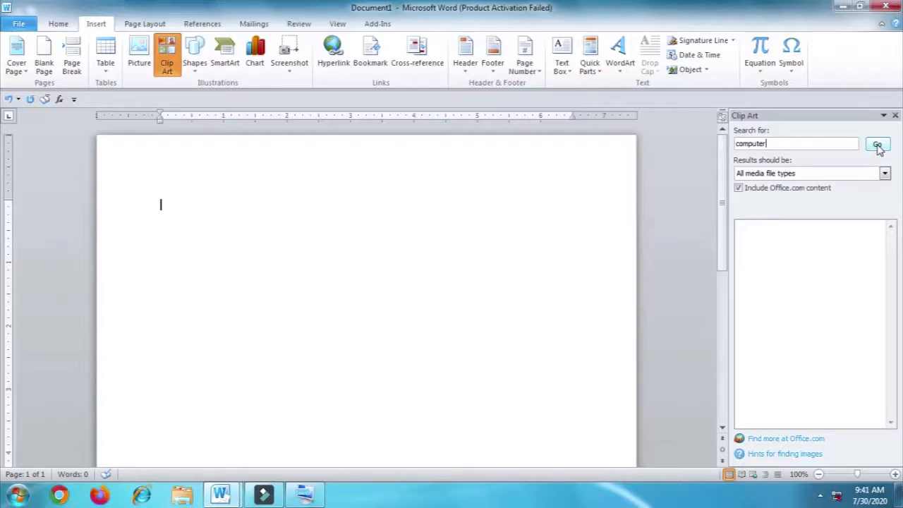
pyautogui.click(878, 145)
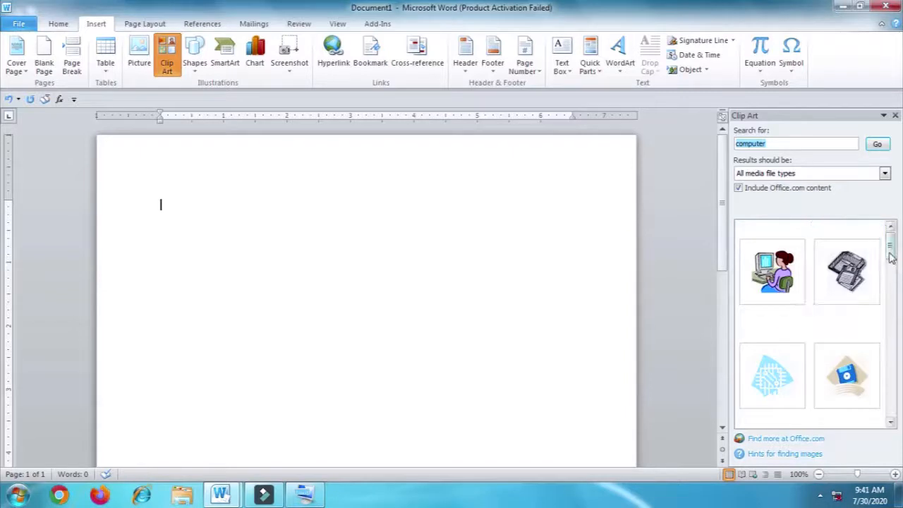
pyautogui.moveTo(772, 269)
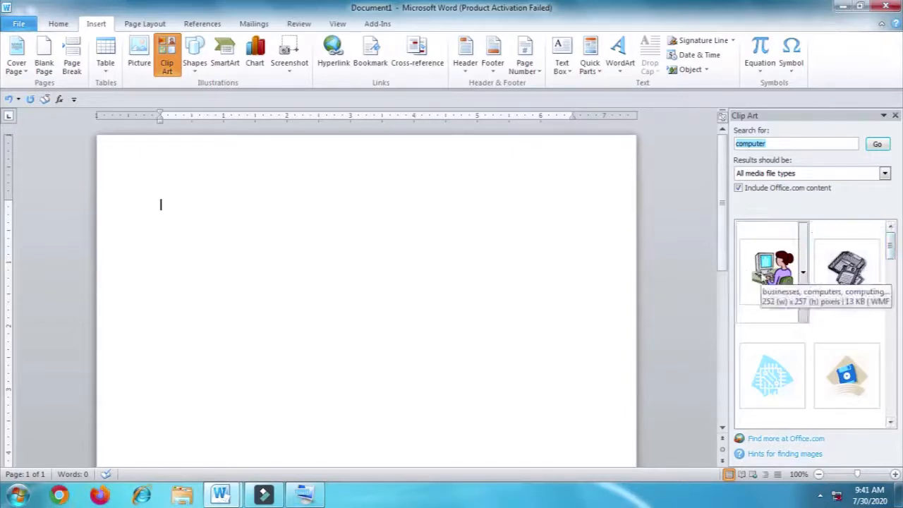
pyautogui.click(773, 269)
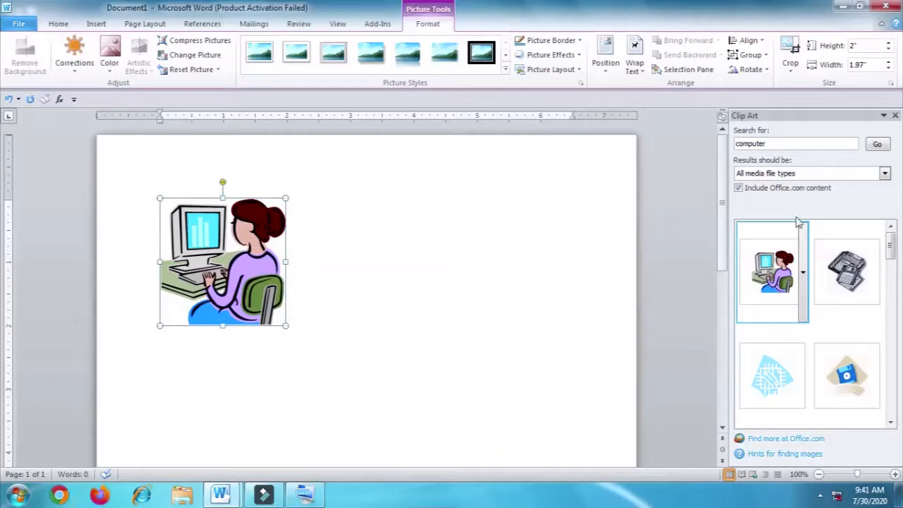
# Search the clip art for car and insert the green racing car clip beside the computer clip.
pyautogui.click(780, 144)
pyautogui.press('BackSpace')
pyautogui.press('BackSpace')
pyautogui.press('BackSpace')
pyautogui.press('BackSpace')
pyautogui.press('BackSpace')
pyautogui.press('BackSpace')
pyautogui.press('BackSpace')
pyautogui.press('BackSpace')
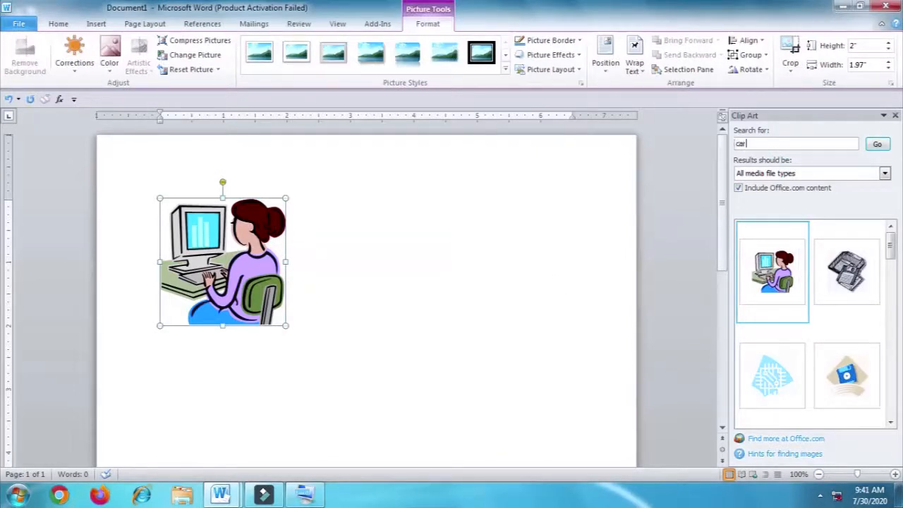
pyautogui.click(877, 143)
pyautogui.moveTo(768, 272)
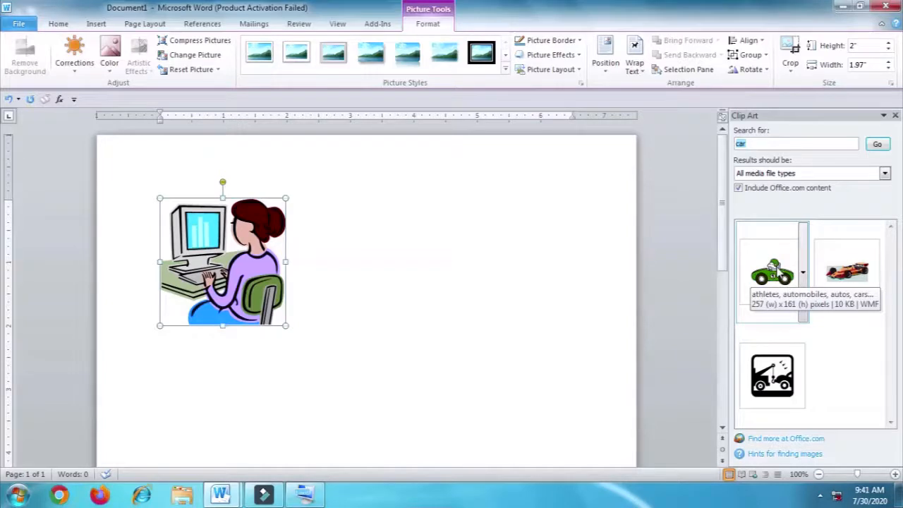
pyautogui.click(771, 266)
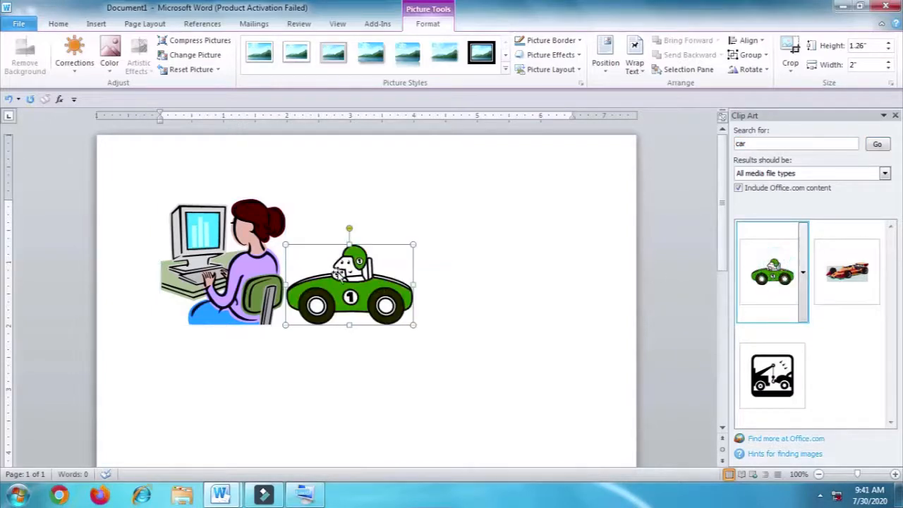
# Delete the car and computer clips from the page and close the Clip Art pane.
pyautogui.moveTo(338, 272); pyautogui.dragTo(439, 272)
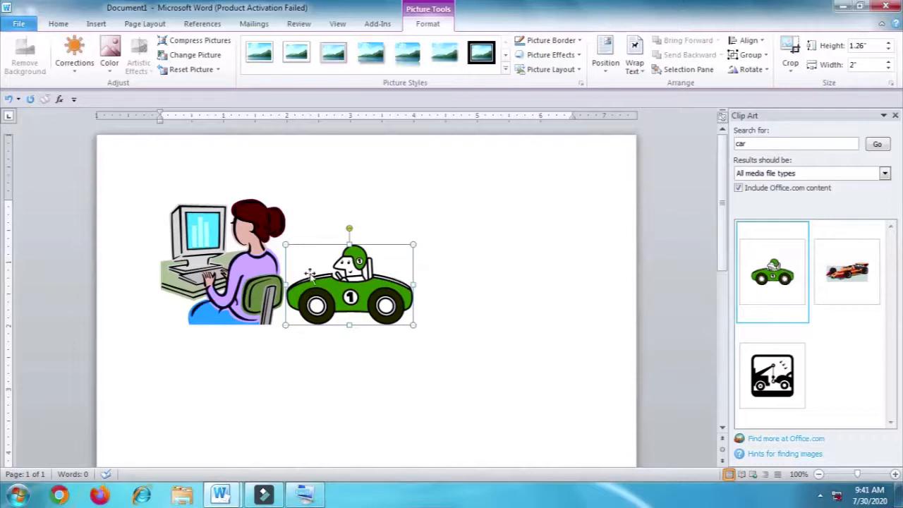
pyautogui.press('Delete')
pyautogui.click(185, 249)
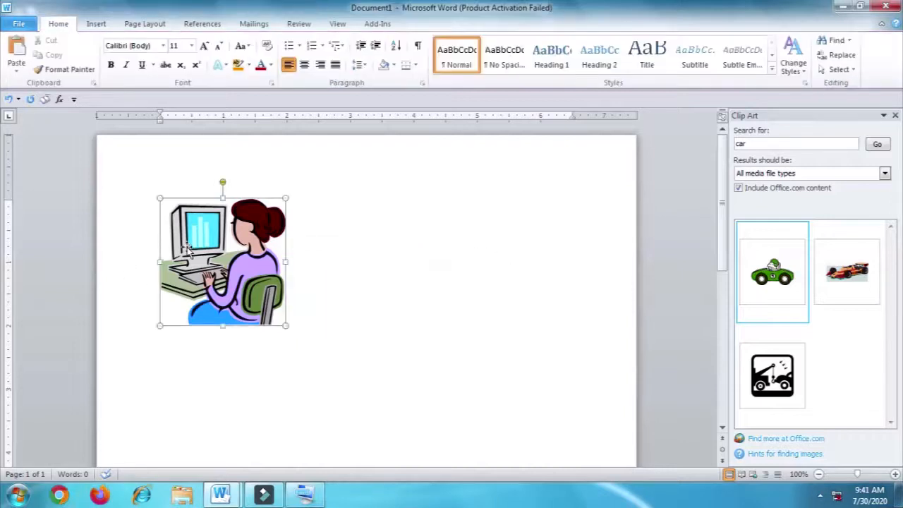
pyautogui.press('Delete')
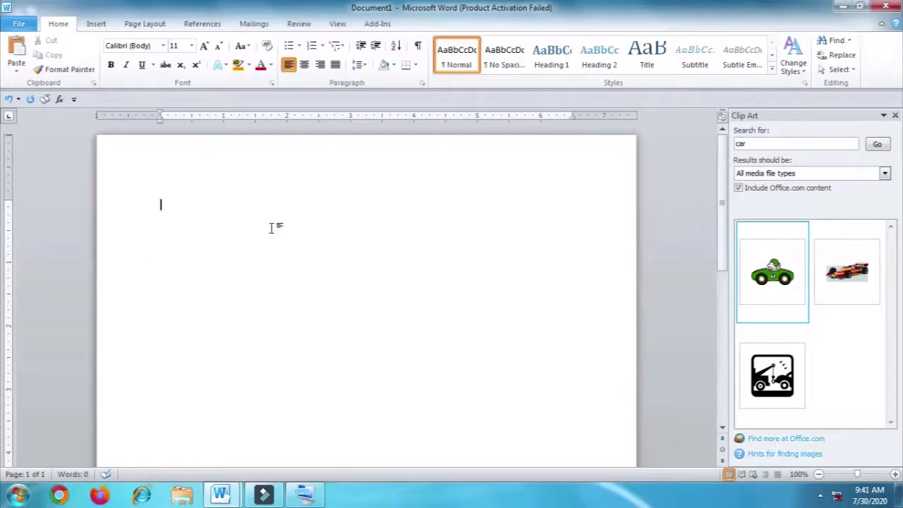
pyautogui.click(895, 116)
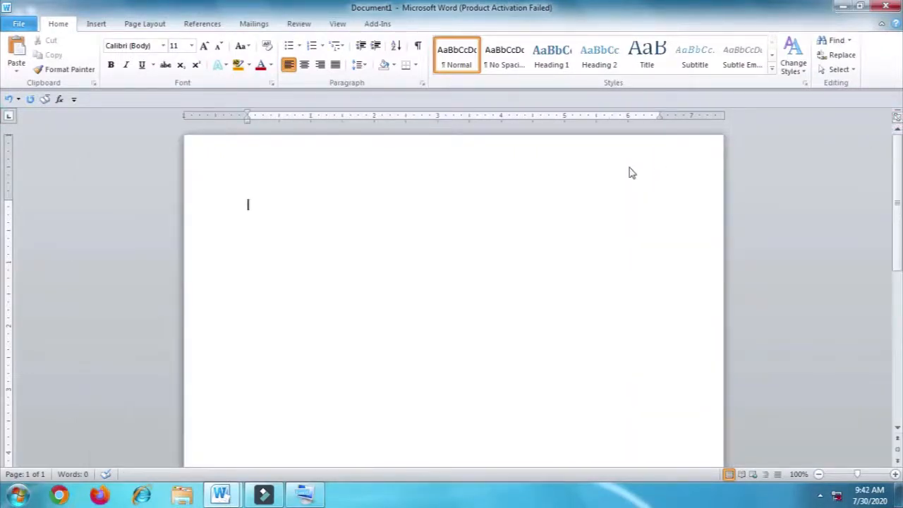
# Draw a seven-pointed star shape about 4.81" wide and 2.77" high in the upper part of the page.
pyautogui.click(95, 24)
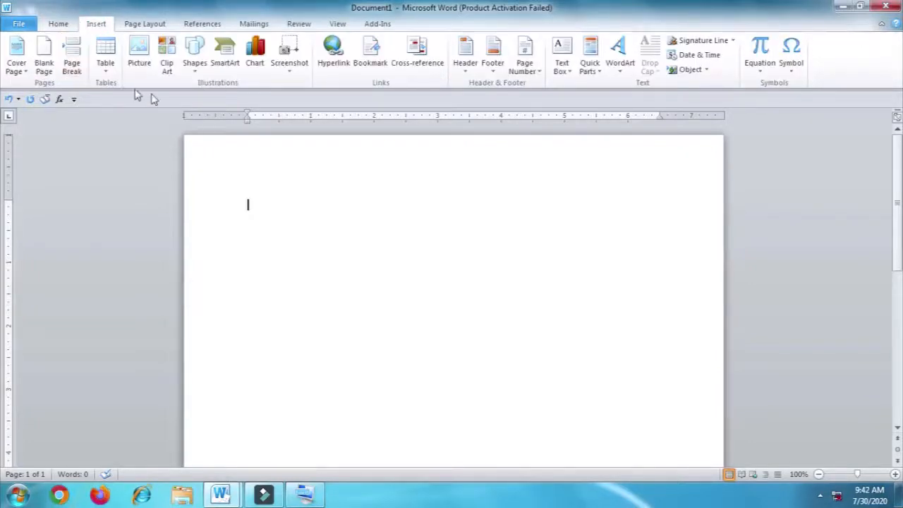
pyautogui.click(193, 70)
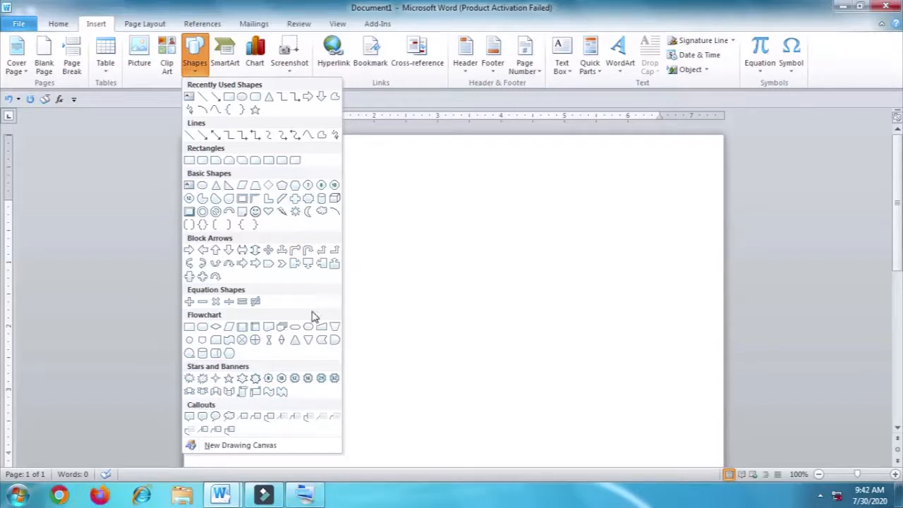
pyautogui.click(252, 379)
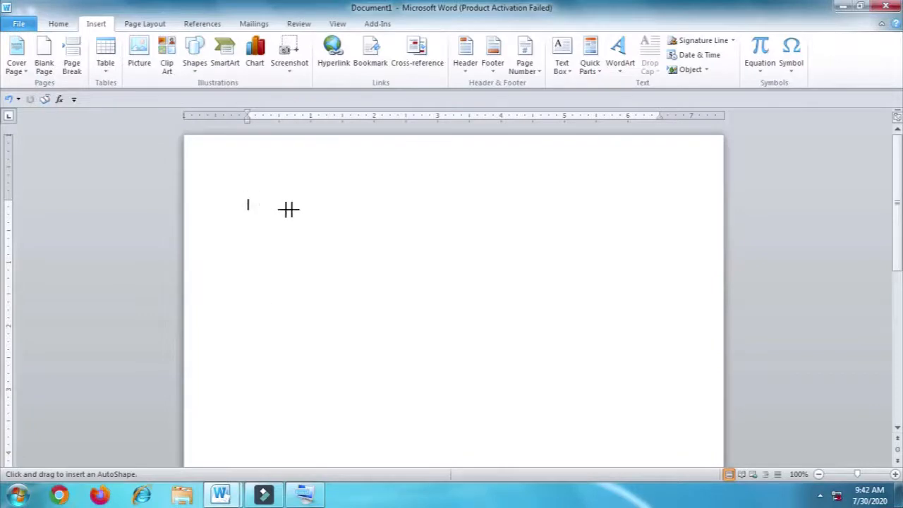
pyautogui.moveTo(289, 208)
pyautogui.mouseDown()
pyautogui.moveTo(357, 278)
pyautogui.moveTo(461, 334)
pyautogui.moveTo(601, 385)
pyautogui.mouseUp()
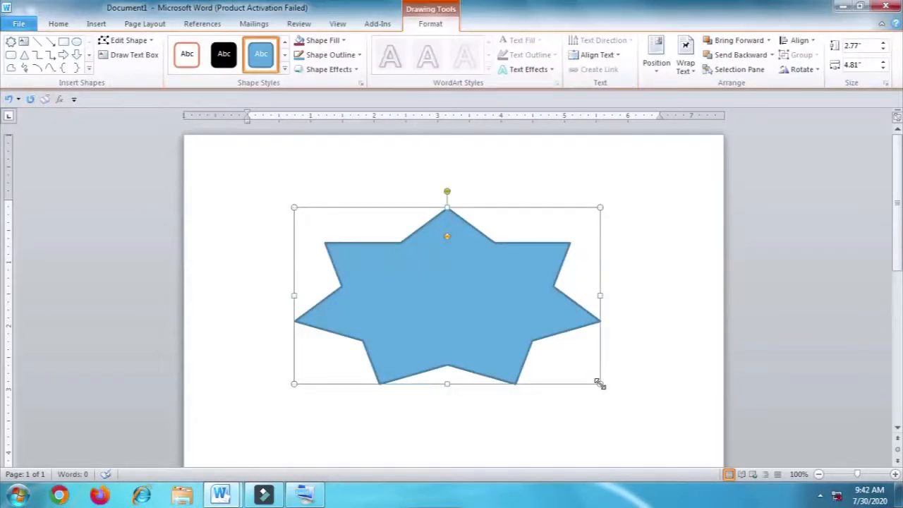
pyautogui.click(434, 288)
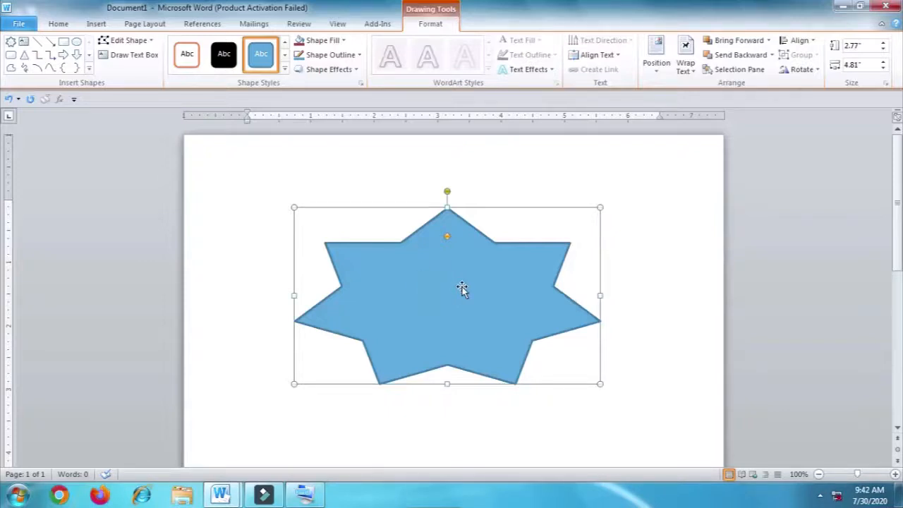
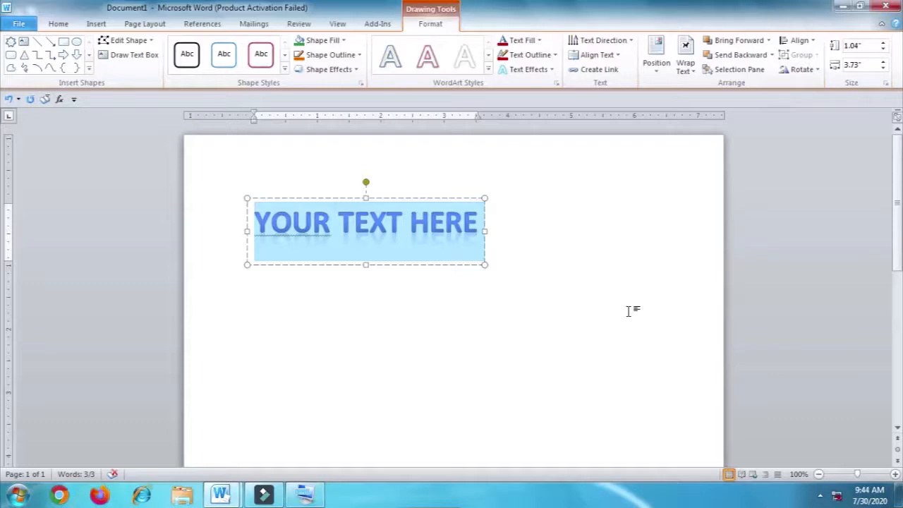
# Replace the WordArt placeholder text with KHATRA YOUTH COMPUTER and deselect the WordArt.
pyautogui.press('BackSpace')
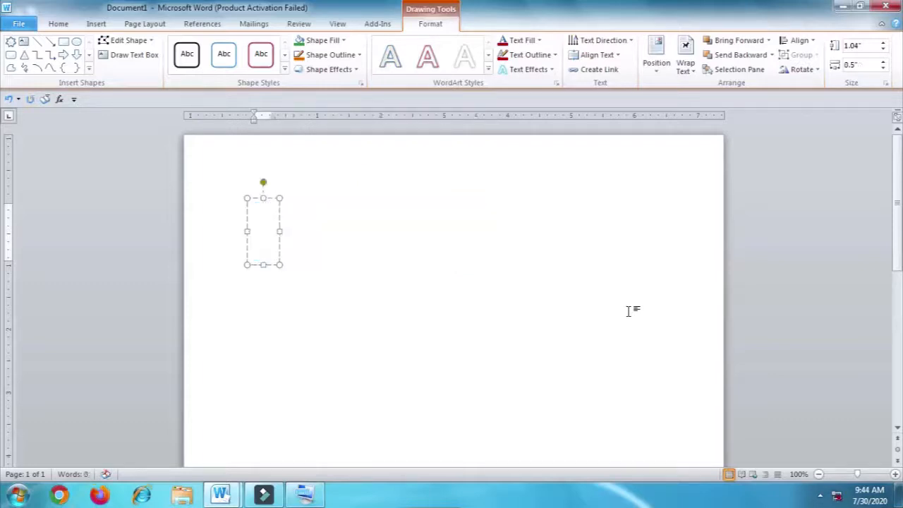
pyautogui.write('KHA')
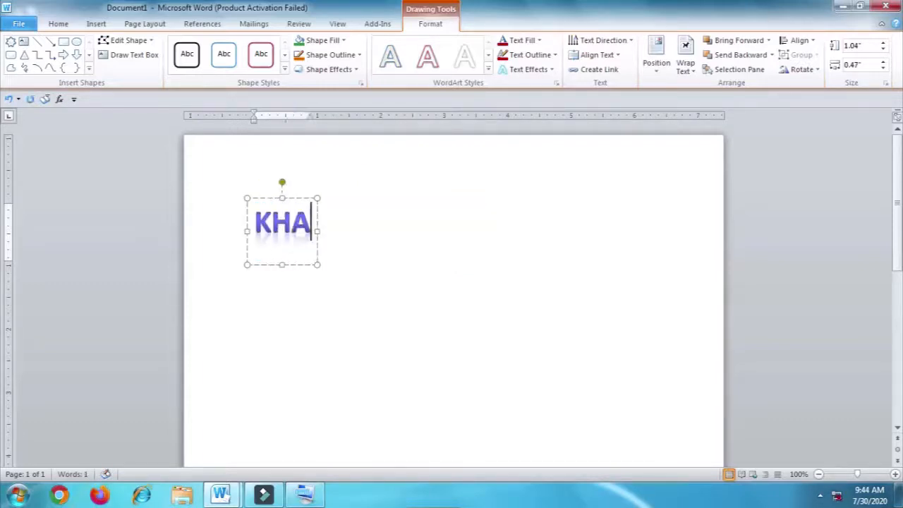
pyautogui.write('TRA Y')
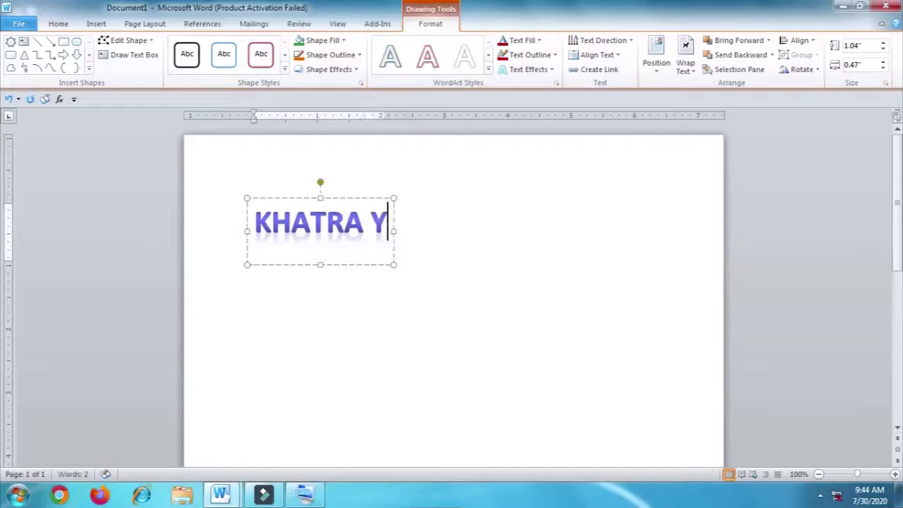
pyautogui.write('OUTH C')
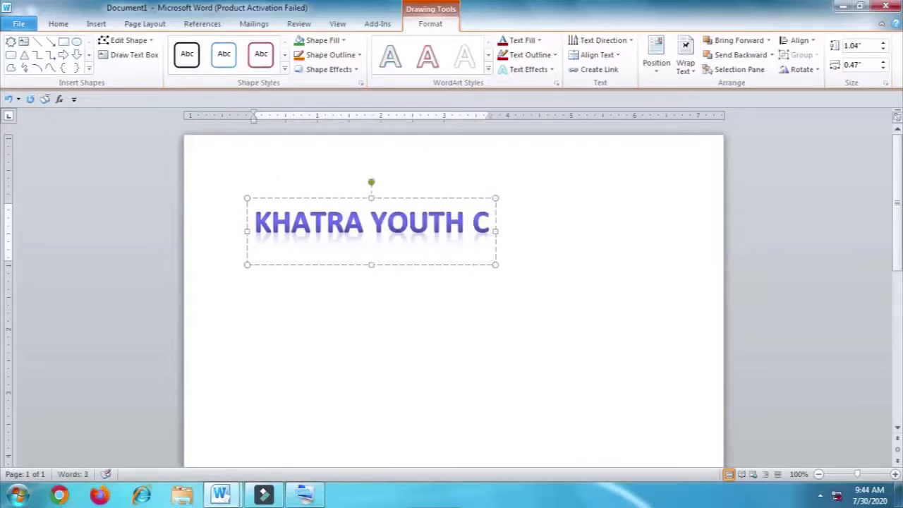
pyautogui.write('OMPUTER')
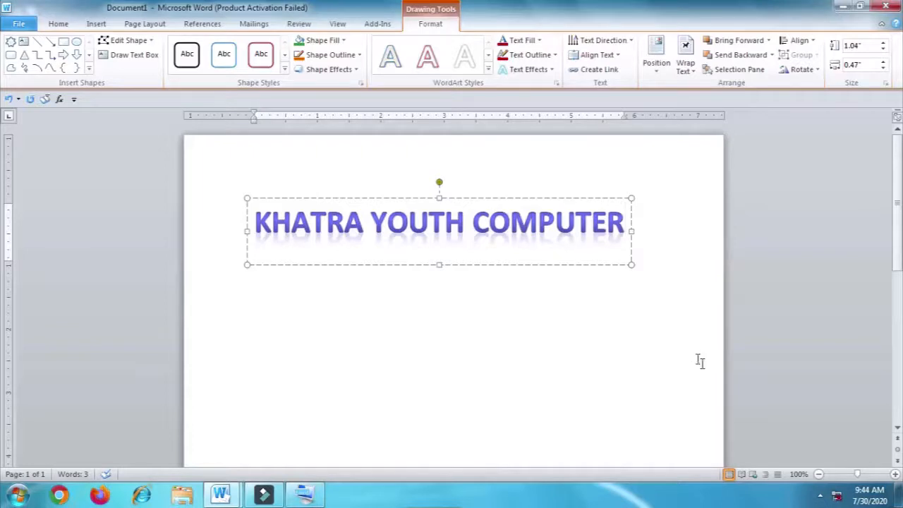
pyautogui.click(679, 353)
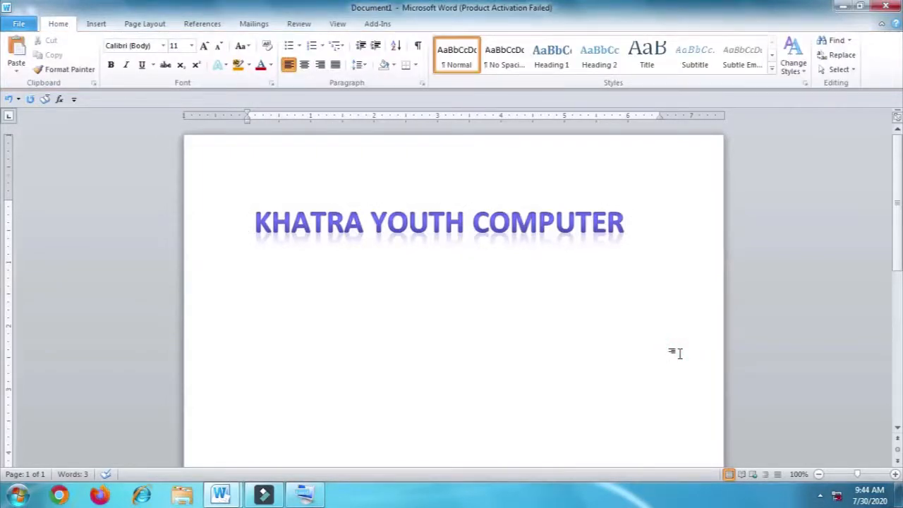
# Apply the upward arch Follow Path transform to the KHATRA YOUTH COMPUTER WordArt and enlarge its frame to about 2.64" high.
pyautogui.click(495, 229)
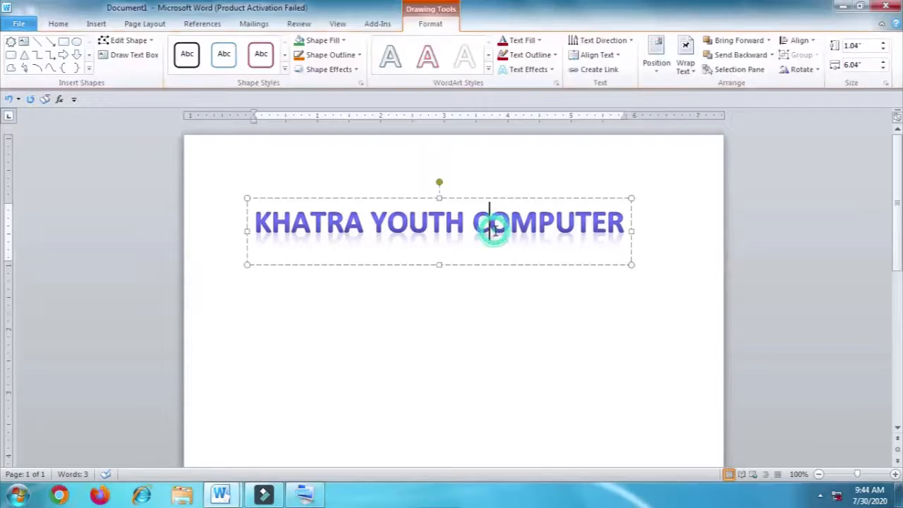
pyautogui.click(551, 71)
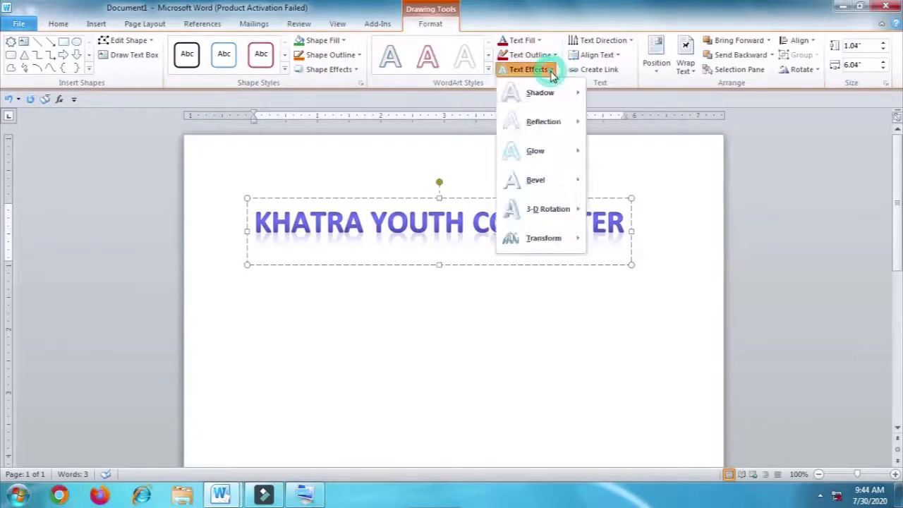
pyautogui.moveTo(560, 238)
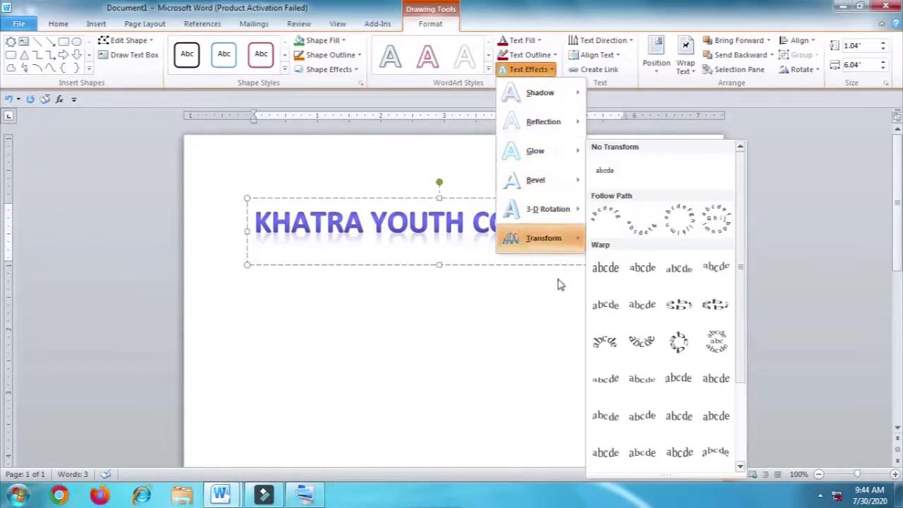
pyautogui.click(608, 220)
pyautogui.moveTo(441, 265); pyautogui.dragTo(441, 366)
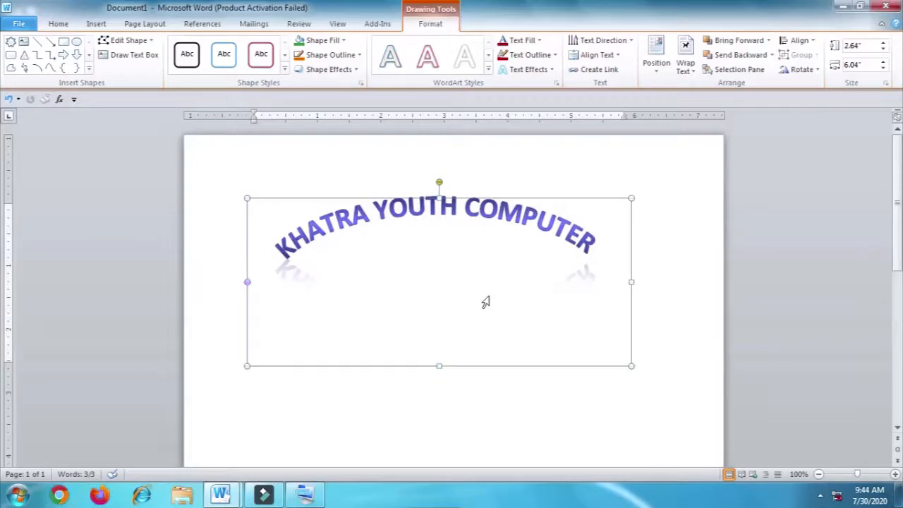
# Give the arched WordArt a red text fill with an orange text outline, and delete the WordArt from the page.
pyautogui.click(526, 40)
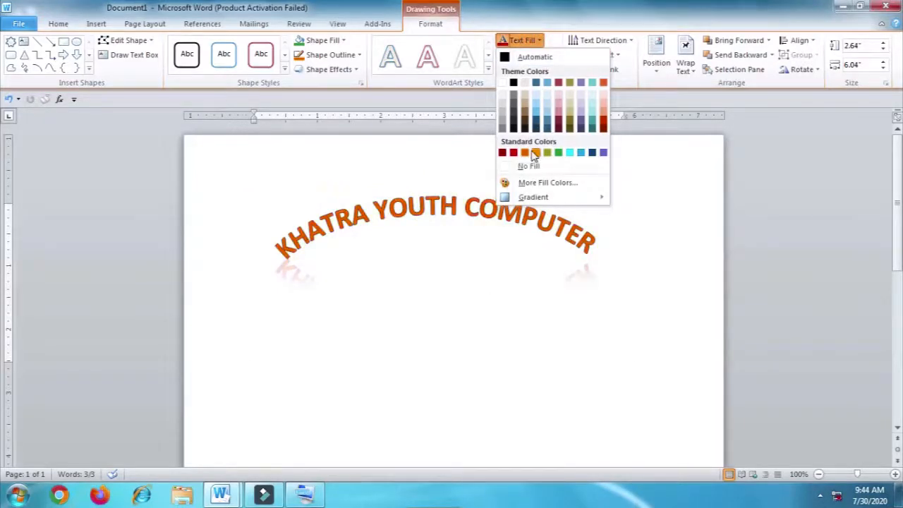
pyautogui.click(519, 153)
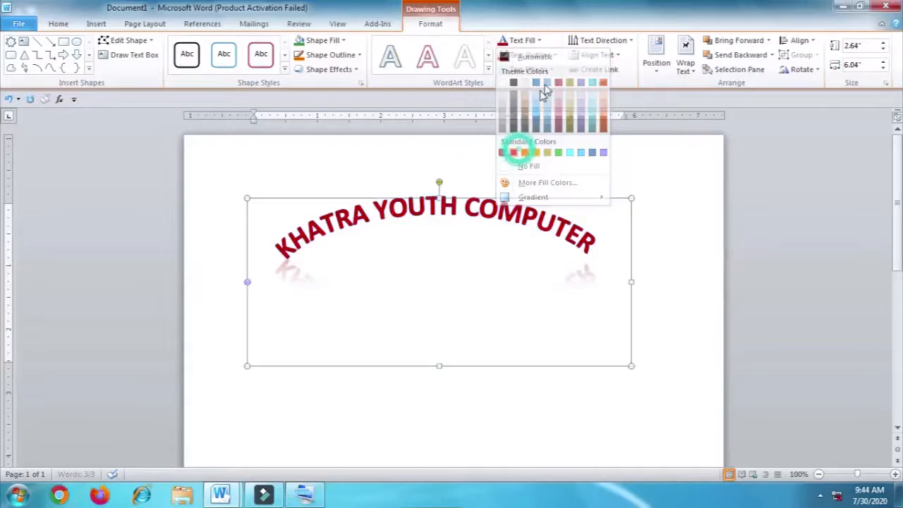
pyautogui.click(528, 54)
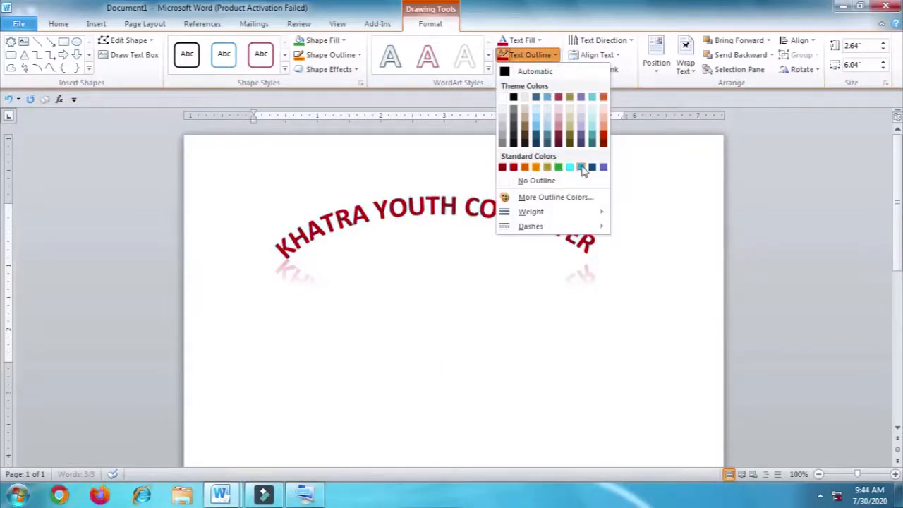
pyautogui.click(524, 168)
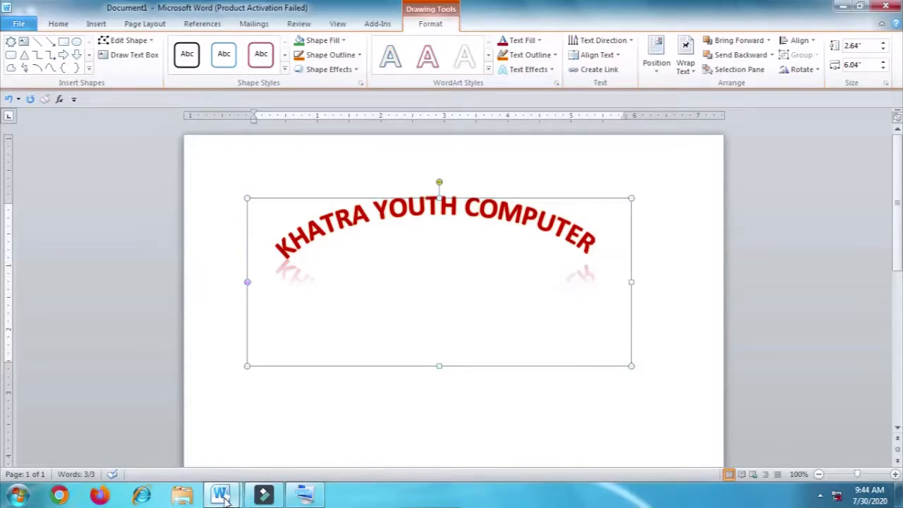
pyautogui.press('Delete')
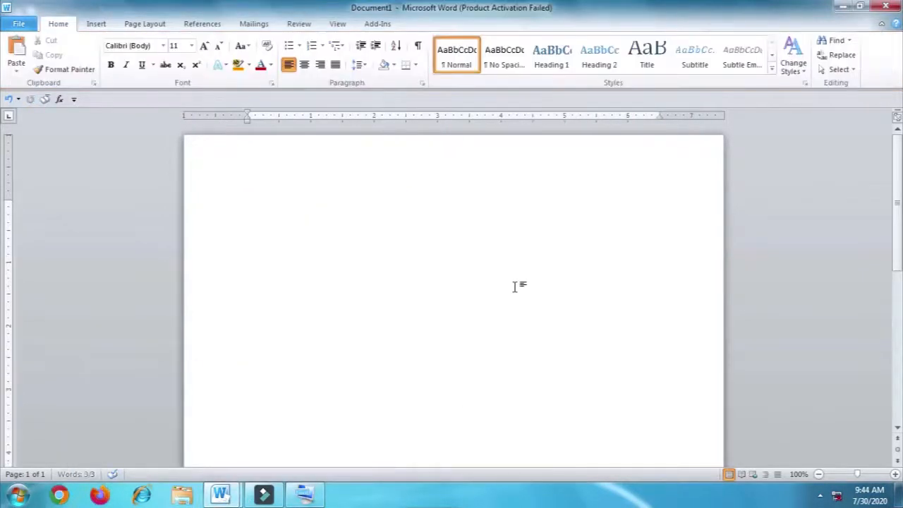
# Review the Word Art, Date & Time and text box instructions in the MS Word 3rd Class_2020 document, and return to Document1.
pyautogui.moveTo(220, 494)
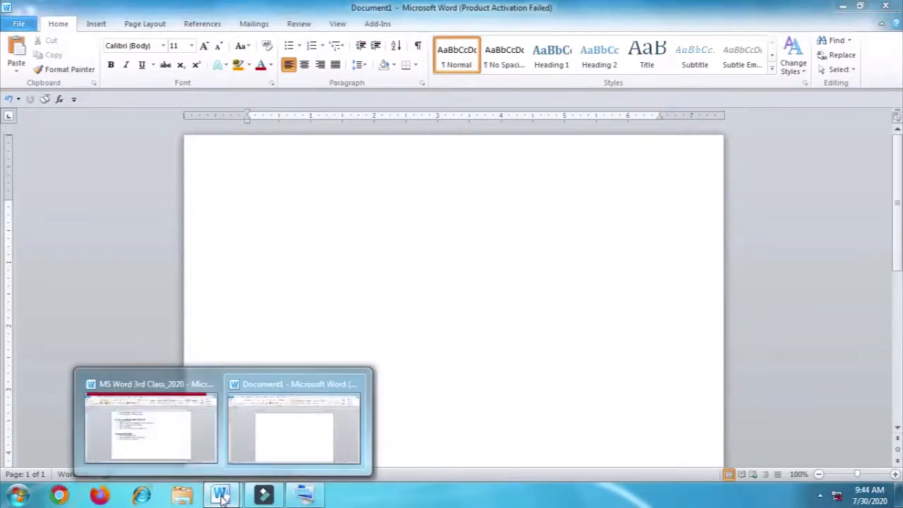
pyautogui.click(156, 443)
pyautogui.scroll(5, 445, 228)
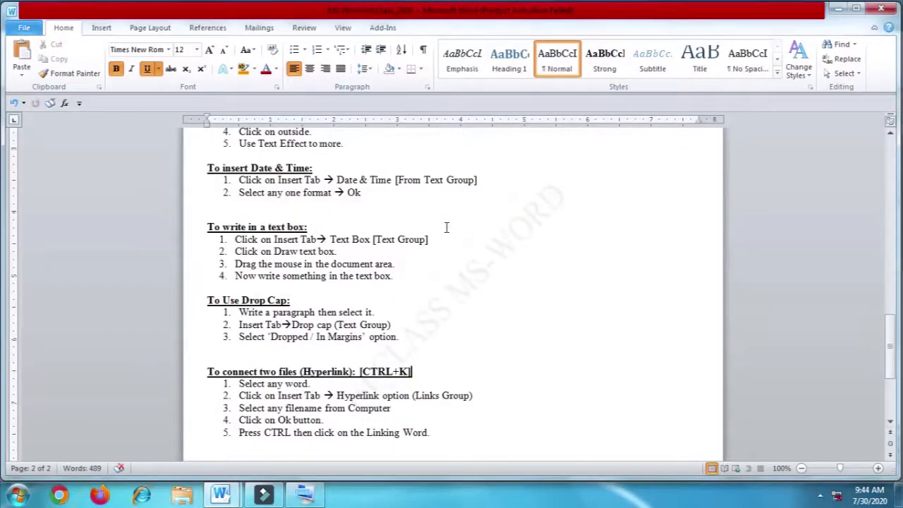
pyautogui.scroll(1, 446, 227)
pyautogui.scroll(2, 446, 228)
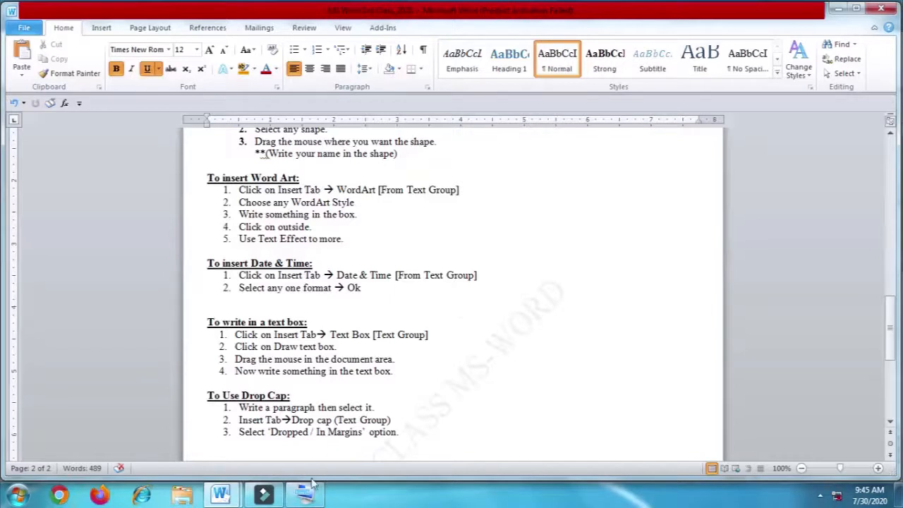
pyautogui.moveTo(228, 496)
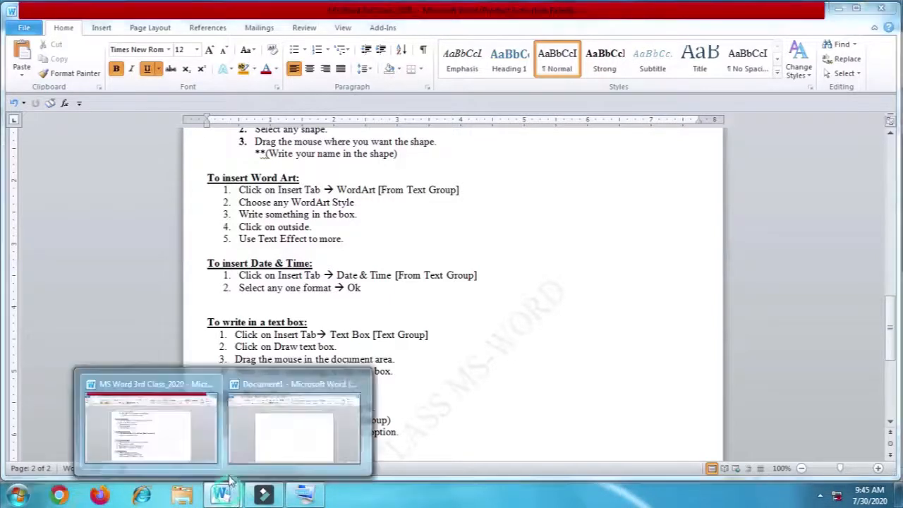
pyautogui.moveTo(268, 437)
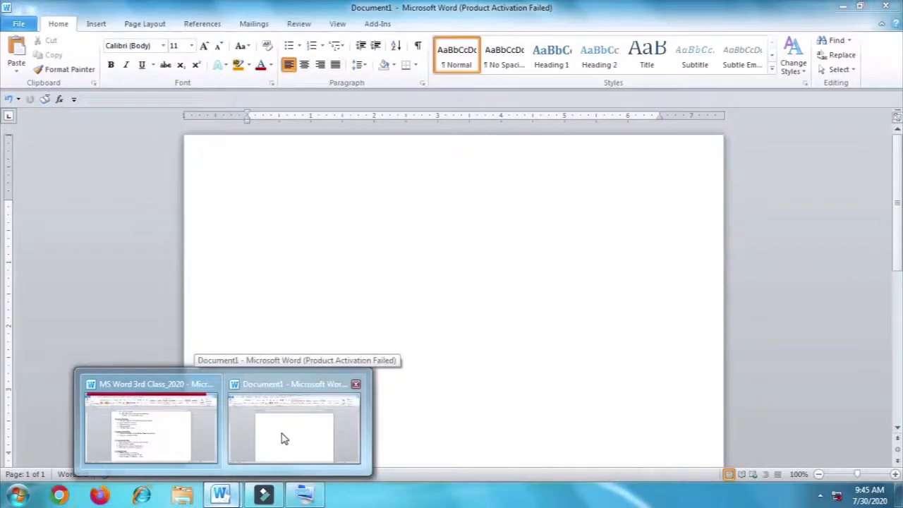
pyautogui.click(282, 436)
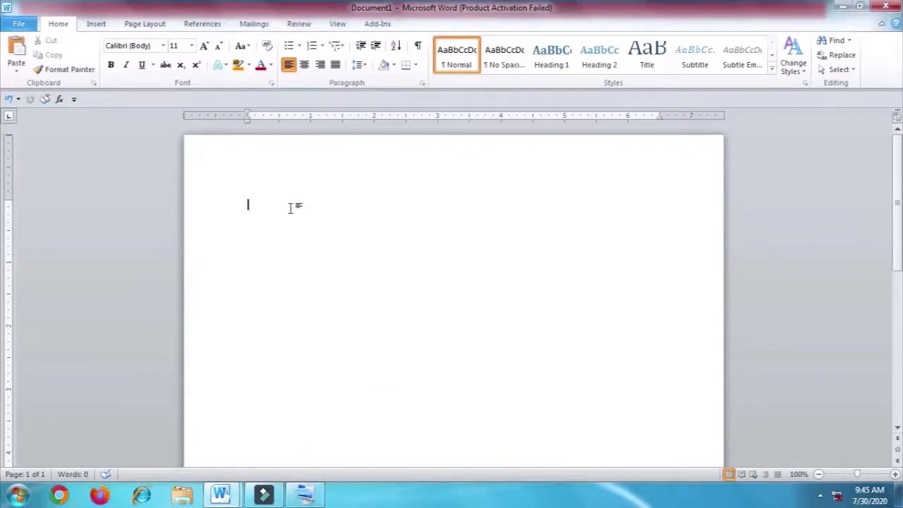
# Insert the current date in the "Thursday, July 30, 2020" format at the start of the page, and delete it.
pyautogui.click(96, 25)
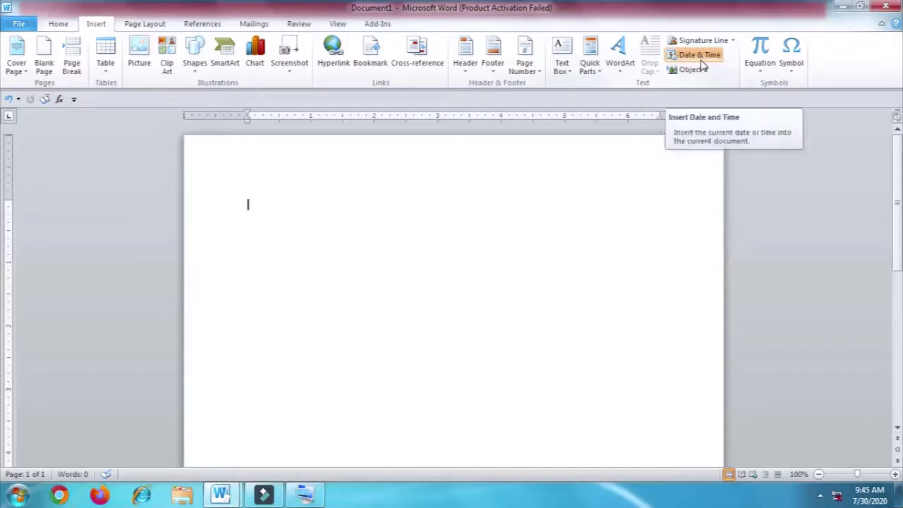
pyautogui.click(700, 59)
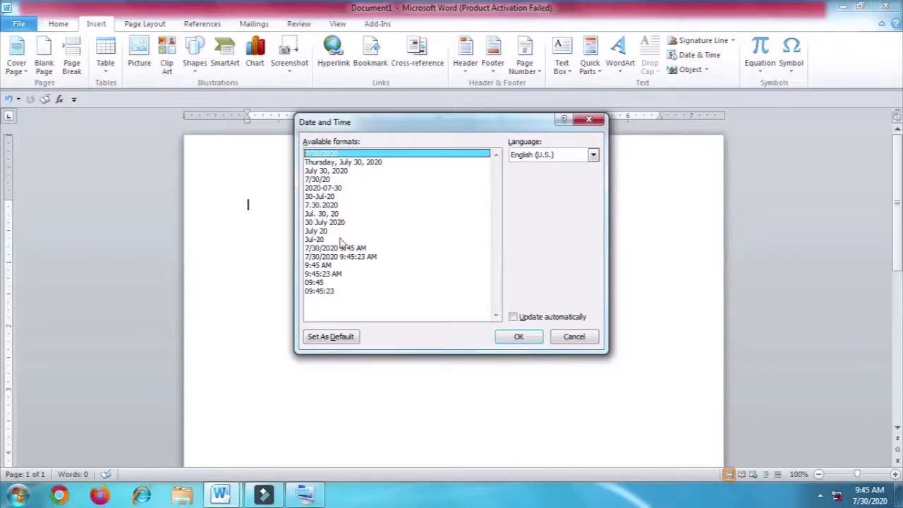
pyautogui.click(340, 163)
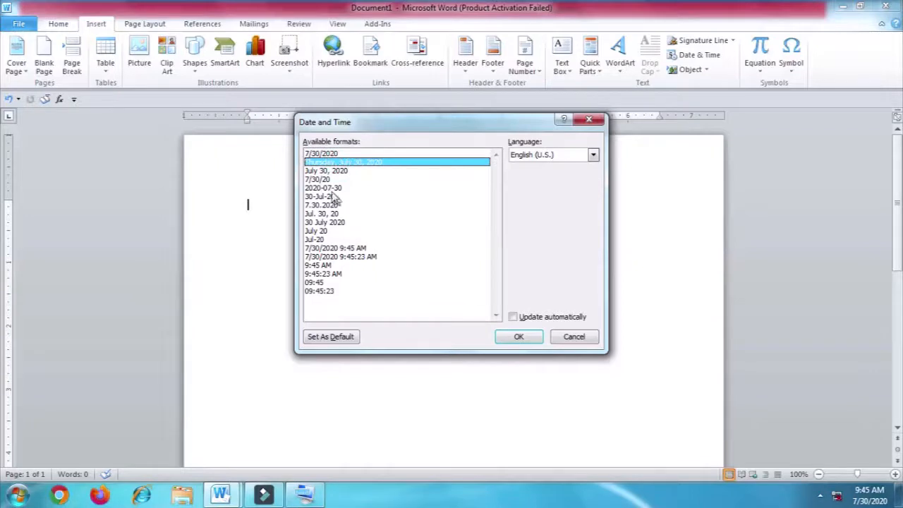
pyautogui.click(520, 337)
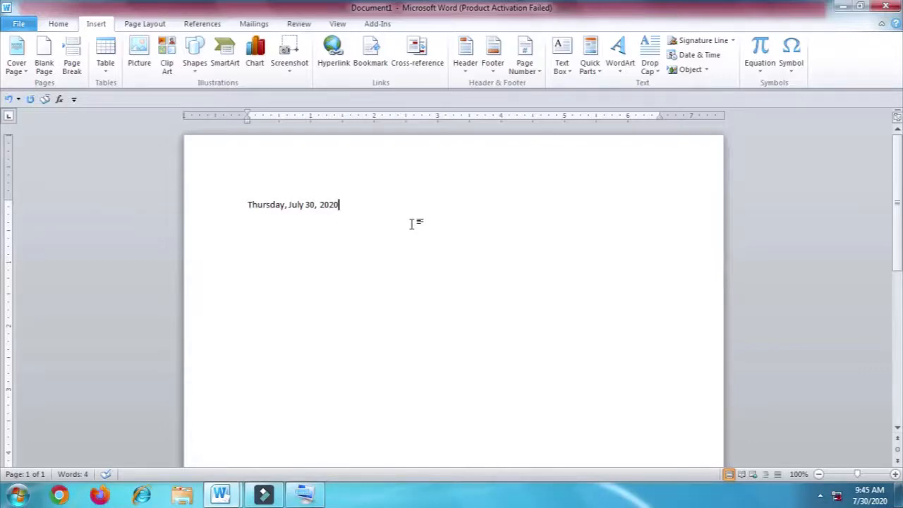
pyautogui.moveTo(412, 224); pyautogui.dragTo(200, 198)
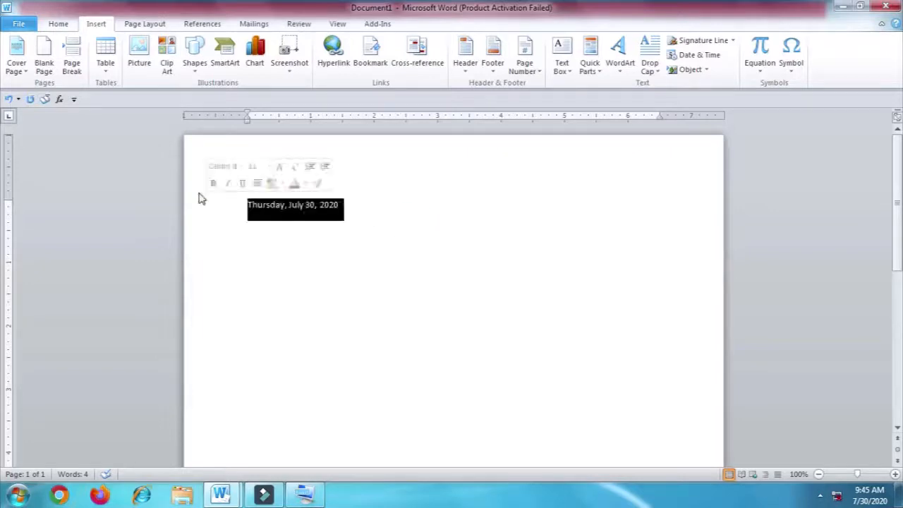
pyautogui.press('BackSpace')
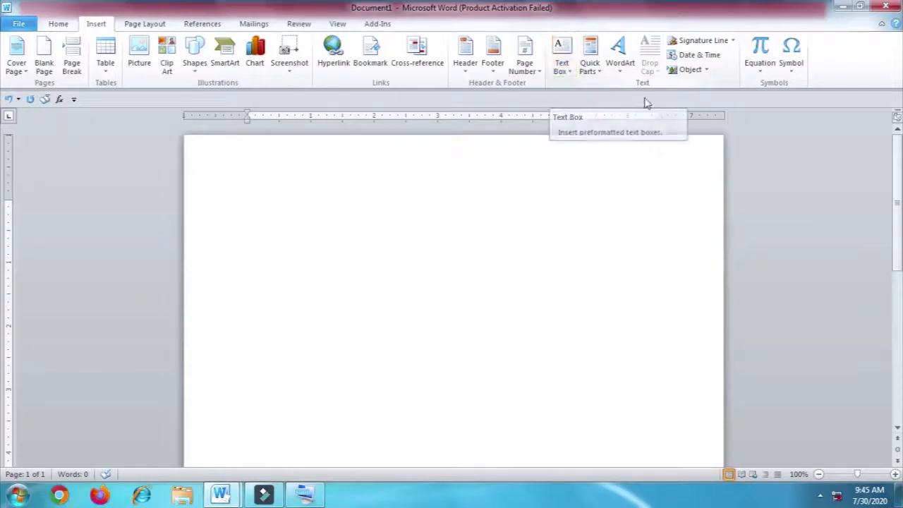
# Draw a text box about 4.41" wide and 2.02" high containing KHATRA YOUTH COMPUTER TRAINING CENTRE and the centre's address on a second line.
pyautogui.click(564, 71)
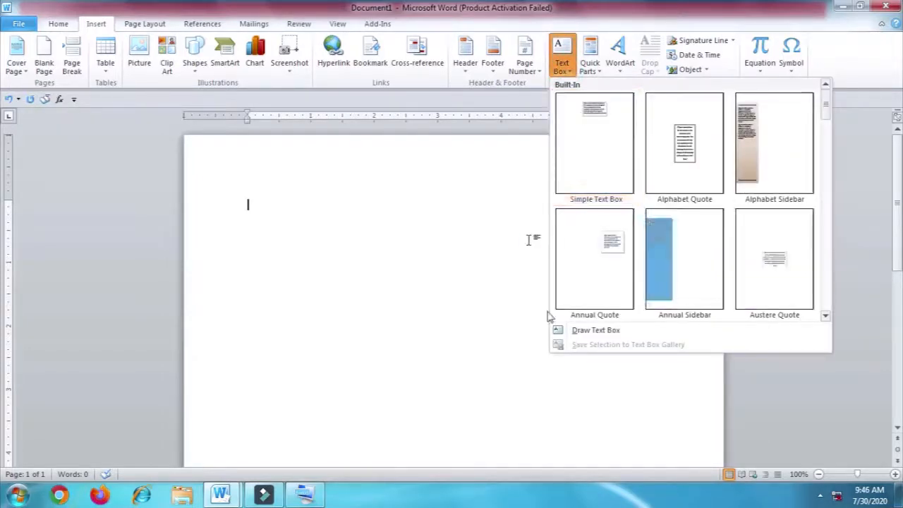
pyautogui.click(611, 331)
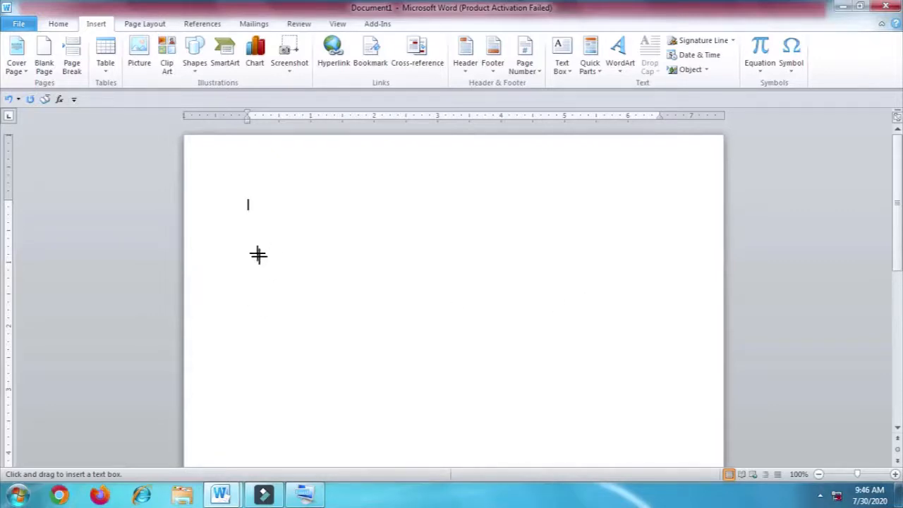
pyautogui.moveTo(272, 239)
pyautogui.mouseDown()
pyautogui.moveTo(313, 310)
pyautogui.moveTo(472, 372)
pyautogui.moveTo(551, 368)
pyautogui.mouseUp()
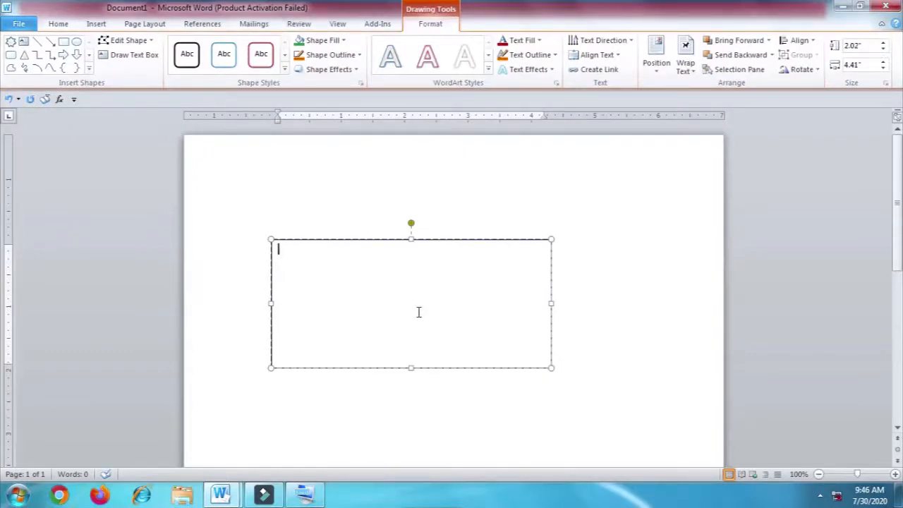
pyautogui.write('KHATRA YOUTH COMPUTER TRAINING CENTRE  ')
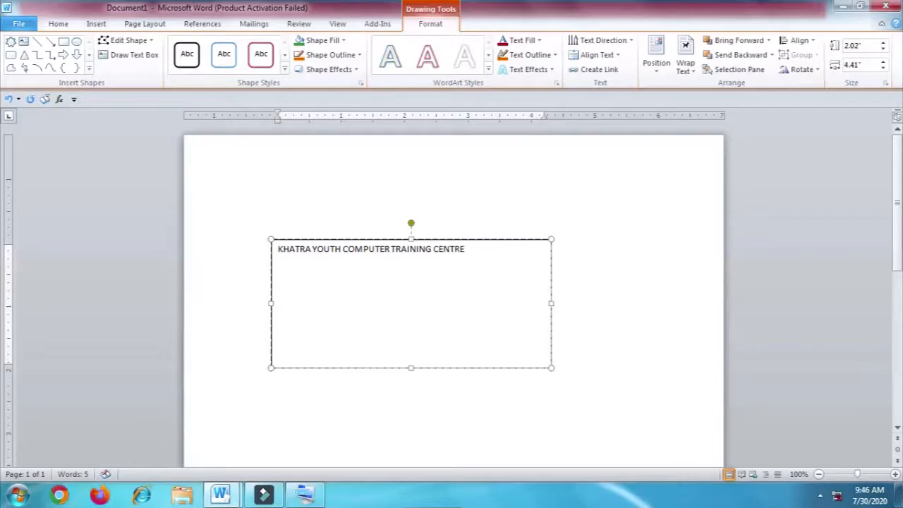
pyautogui.write('KHATRA (RANKINITOLA')
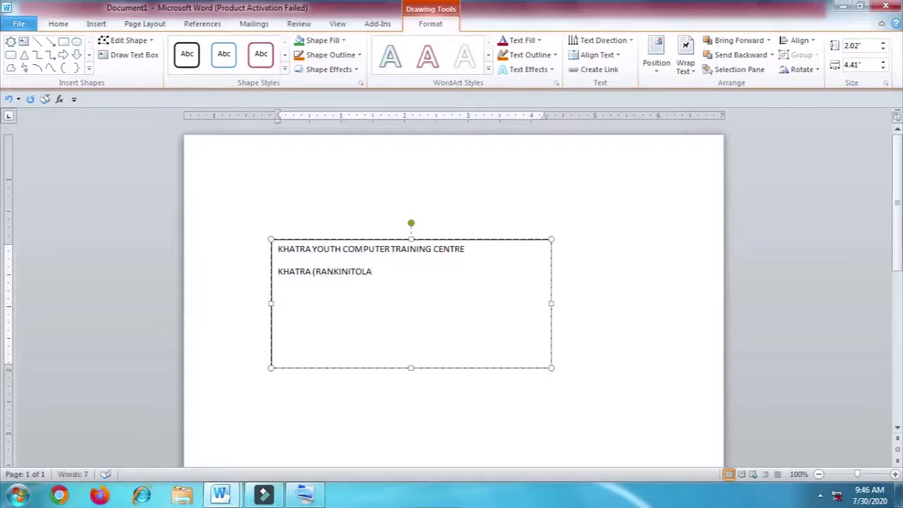
pyautogui.write(') , BANKURA')
# Delete the text box with the training centre's name and address from the page.
pyautogui.click(689, 313)
pyautogui.click(413, 240)
pyautogui.press('Delete')
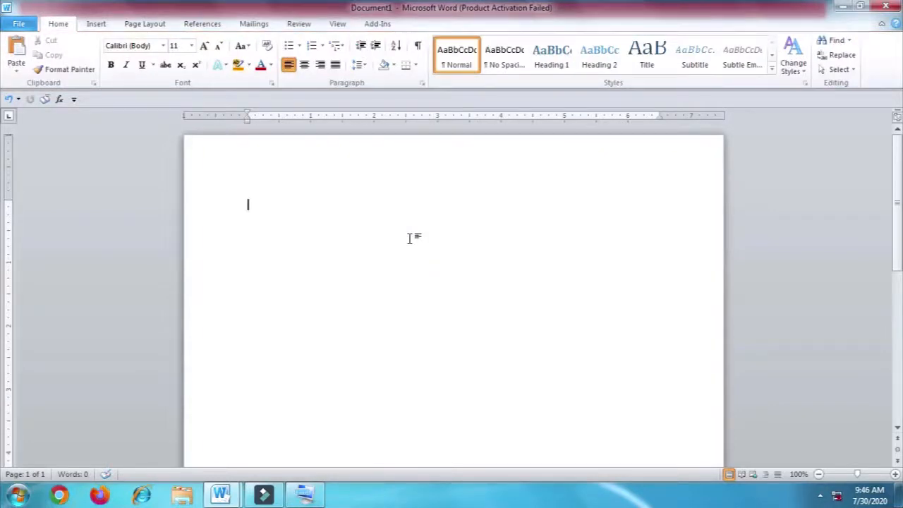
# Generate sample paragraphs at the start of the page with the =RAND() function.
pyautogui.write('=RAMND')
pyautogui.press('BackSpace')
pyautogui.press('BackSpace')
pyautogui.write('D')
pyautogui.press('BackSpace')
pyautogui.press('BackSpace')
pyautogui.write('ND()')
pyautogui.press('Return')
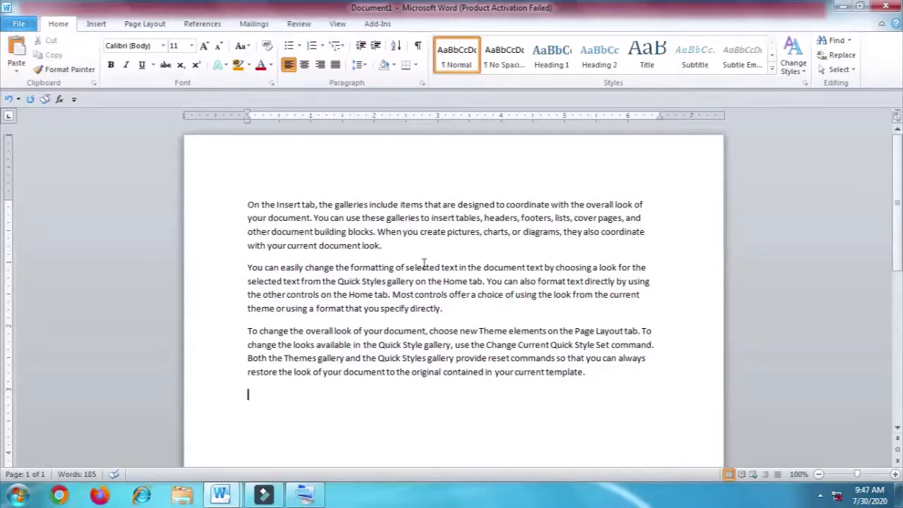
# Select all the sample paragraphs and apply a Dropped drop cap to the opening letter.
pyautogui.moveTo(587, 373); pyautogui.dragTo(175, 195)
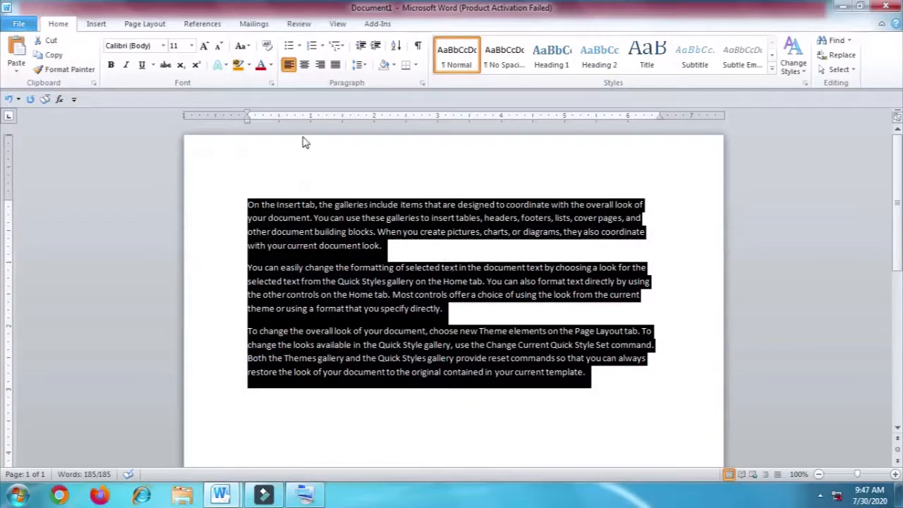
pyautogui.click(96, 26)
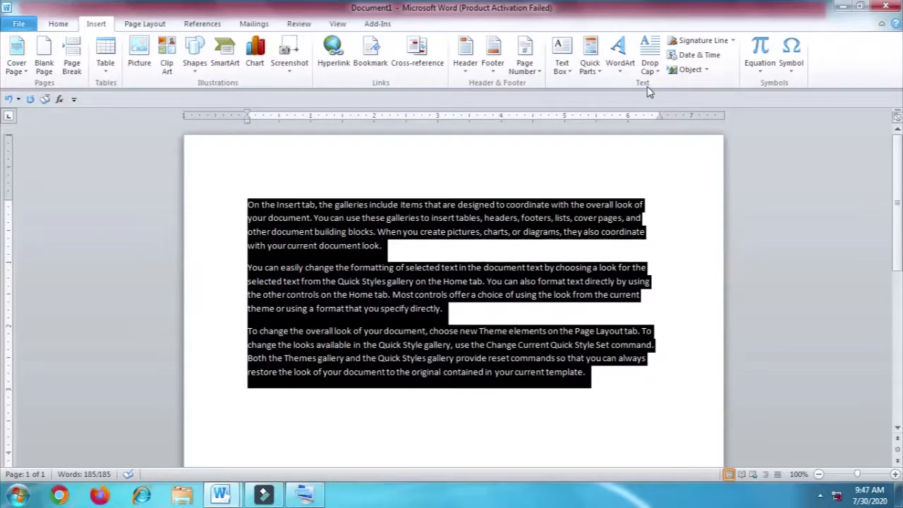
pyautogui.click(655, 61)
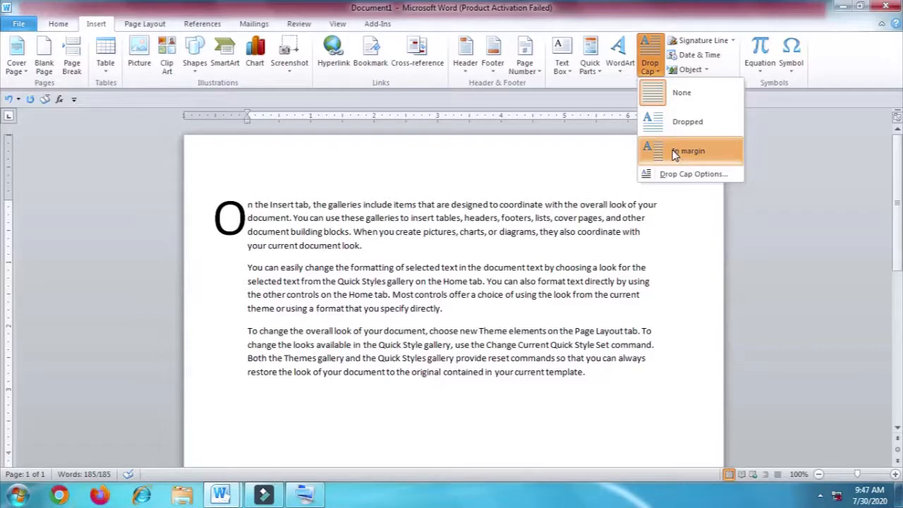
pyautogui.click(677, 120)
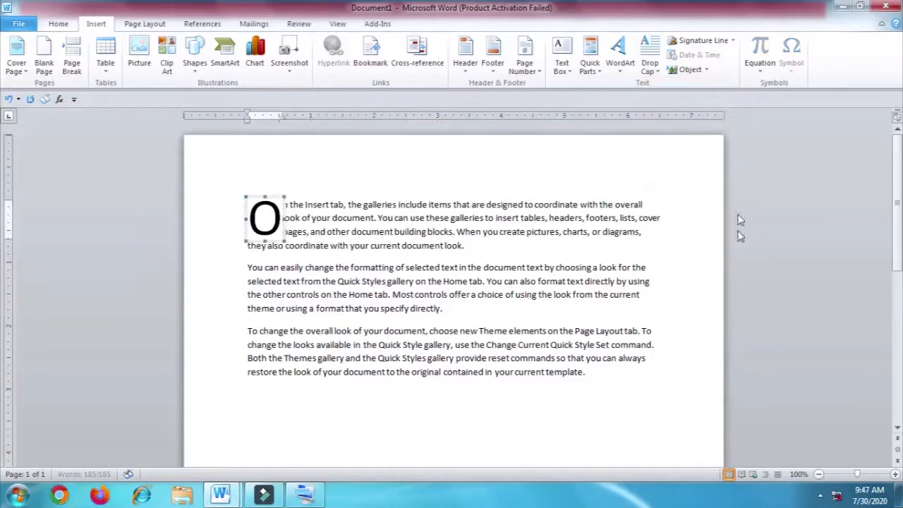
# Select the sample paragraphs again, change the opening letter's drop cap to In margin, and deselect the text.
pyautogui.moveTo(599, 375); pyautogui.dragTo(157, 194)
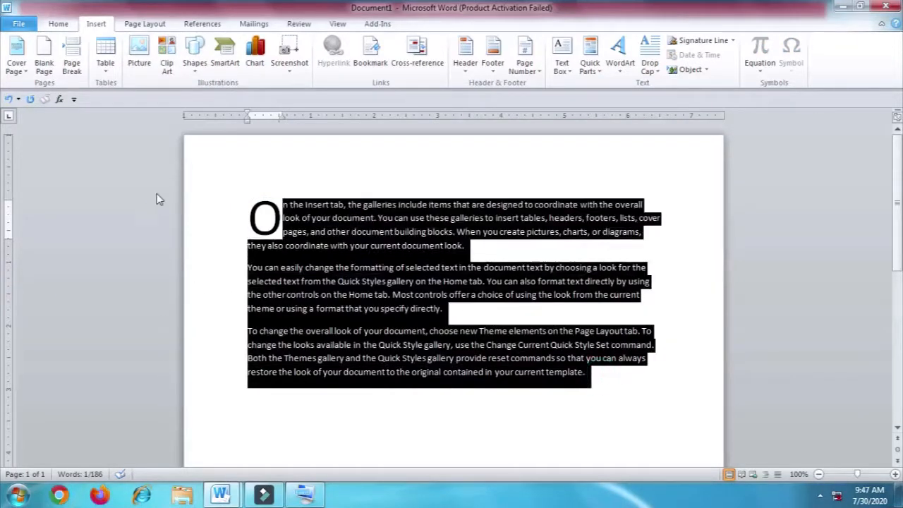
pyautogui.click(651, 73)
pyautogui.click(677, 153)
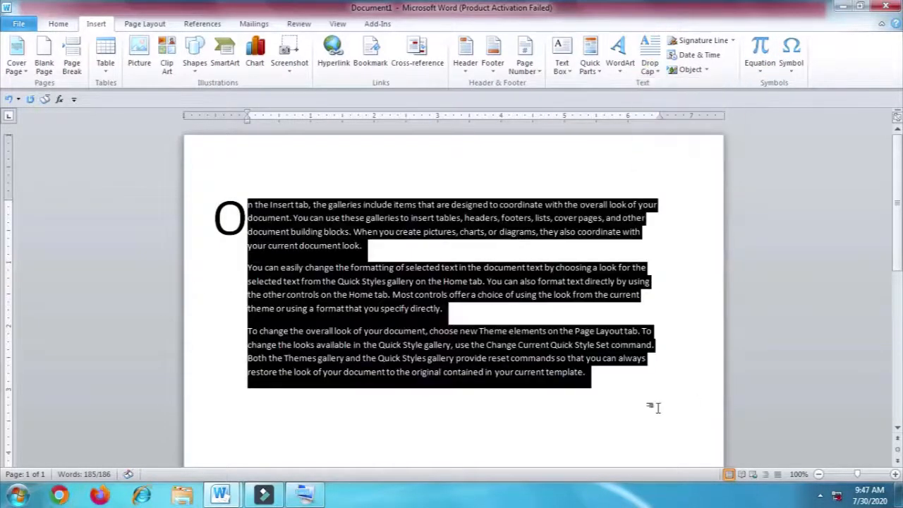
pyautogui.click(625, 384)
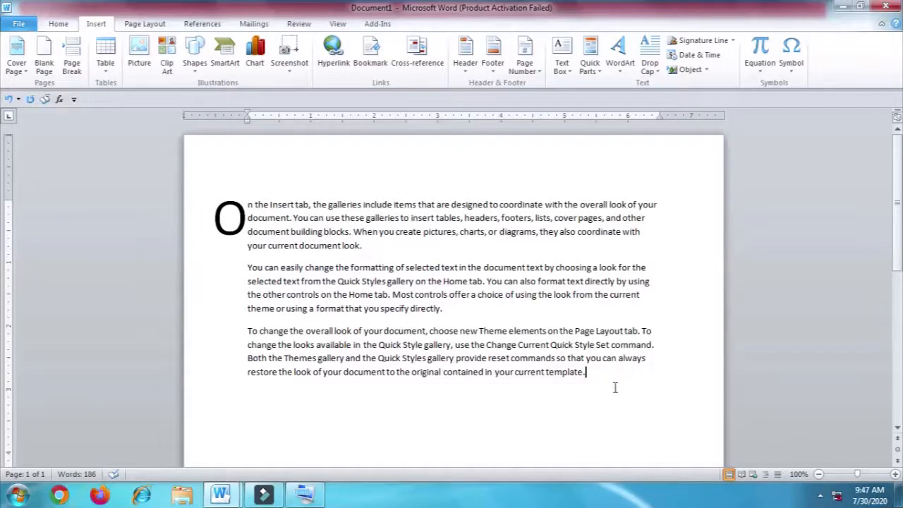
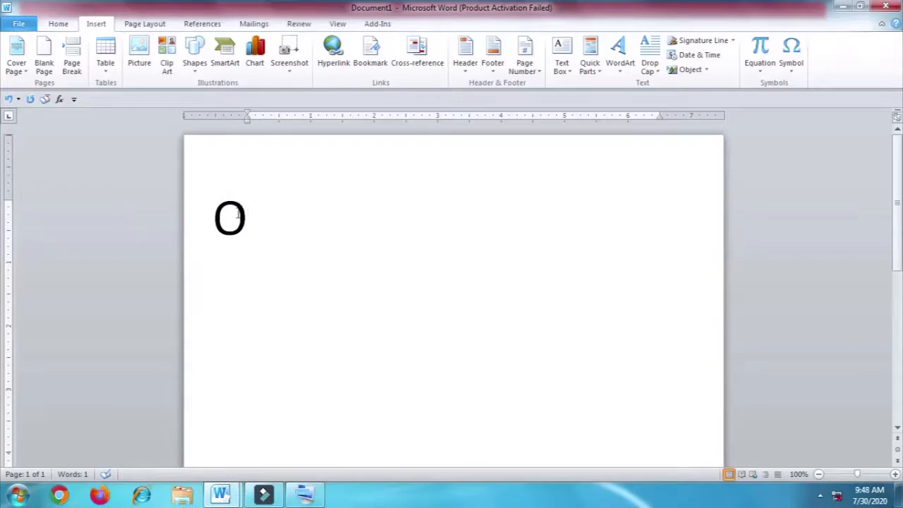
# Delete the leftover drop cap letter O and generate new sample paragraphs at the start of the page with the =rand() function.
pyautogui.doubleClick(236, 211)
pyautogui.press('Delete')
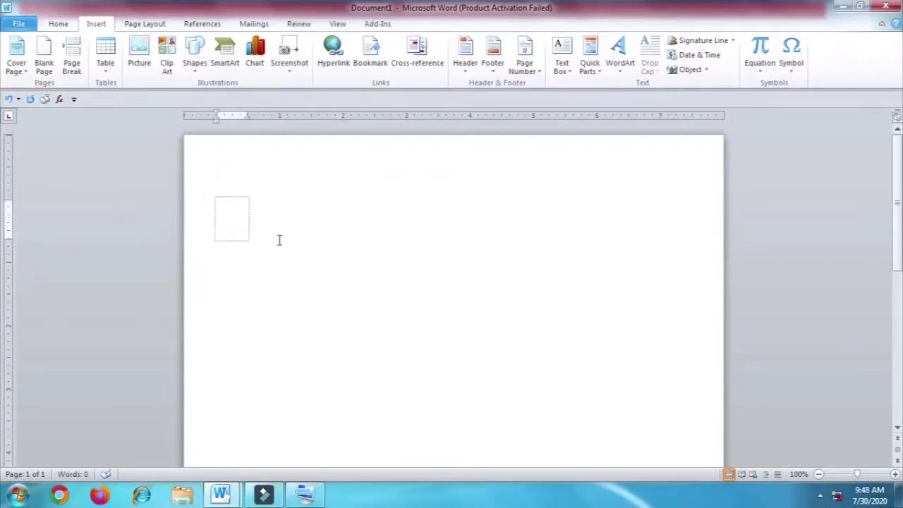
pyautogui.click(308, 250)
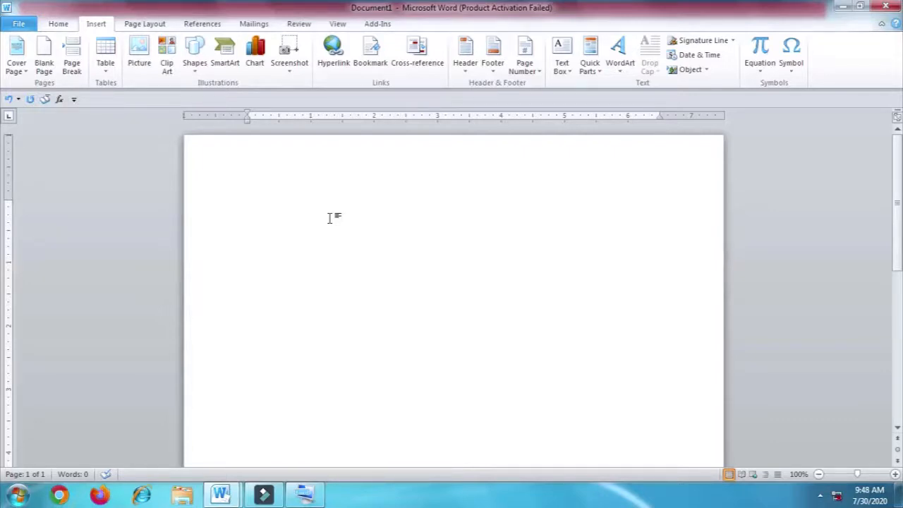
pyautogui.write('=rand()')
pyautogui.press('Return')
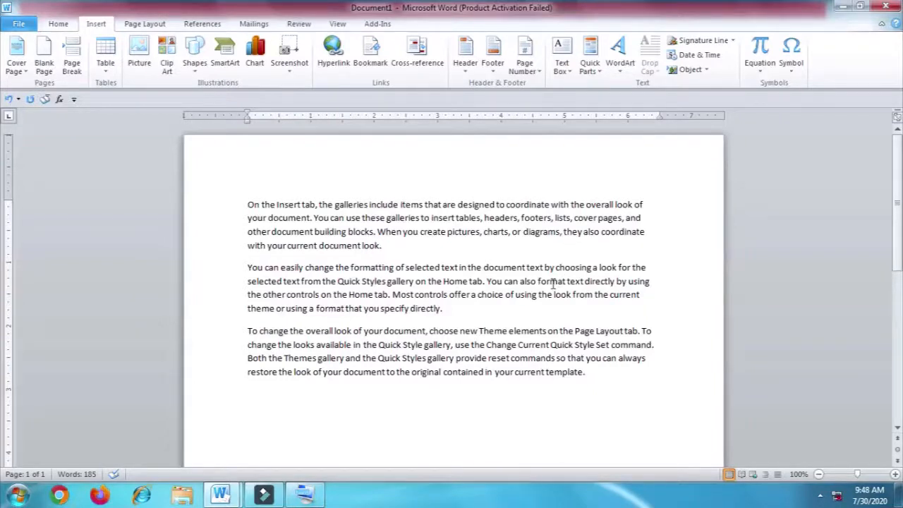
# Hyperlink the word "Theme" in the third paragraph to the file MS Word 3rd Class_2020 in the Desktop folder KYCTC.
pyautogui.moveTo(507, 331); pyautogui.dragTo(480, 330)
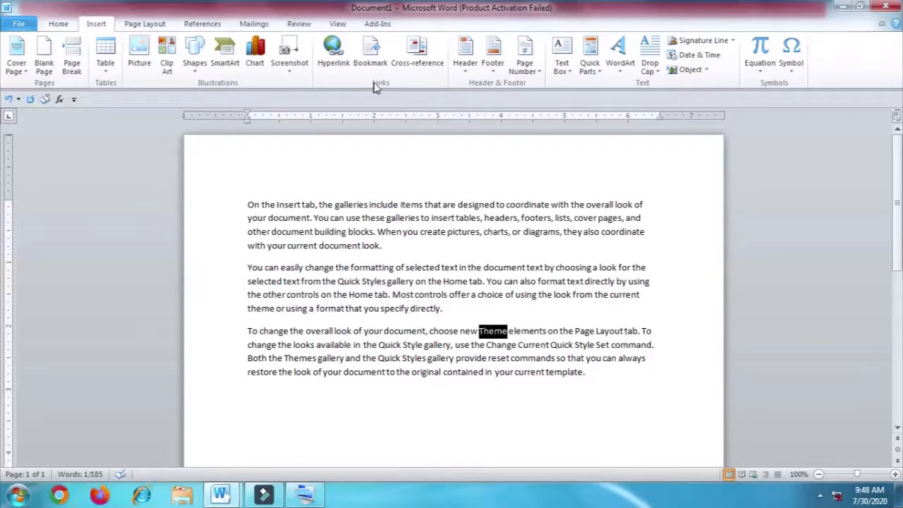
pyautogui.click(326, 59)
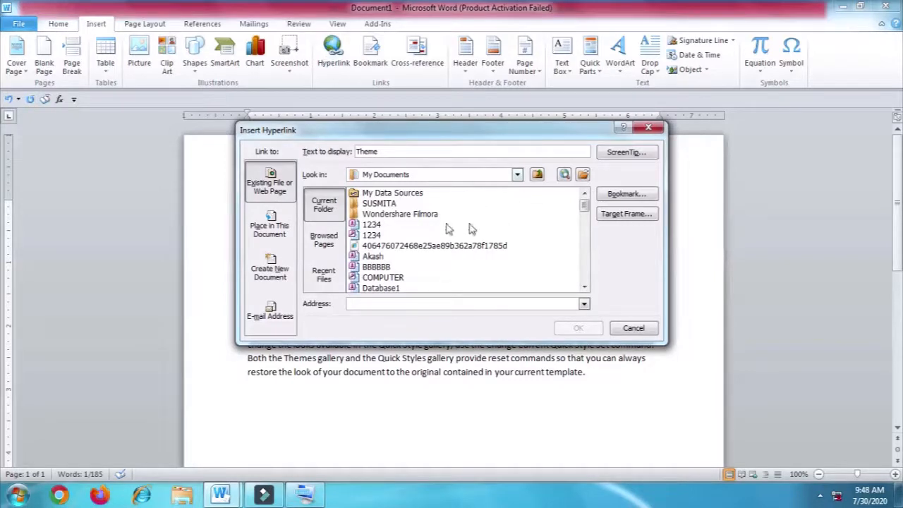
pyautogui.click(582, 175)
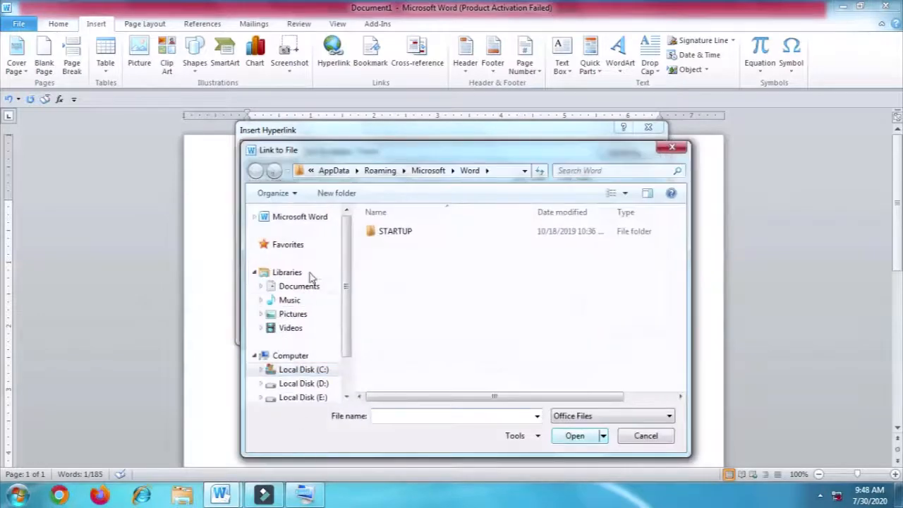
pyautogui.click(316, 174)
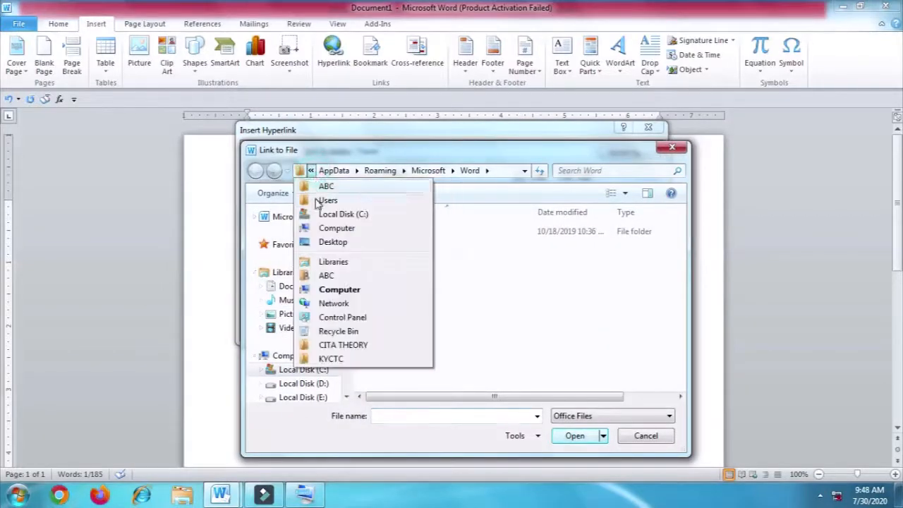
pyautogui.click(331, 238)
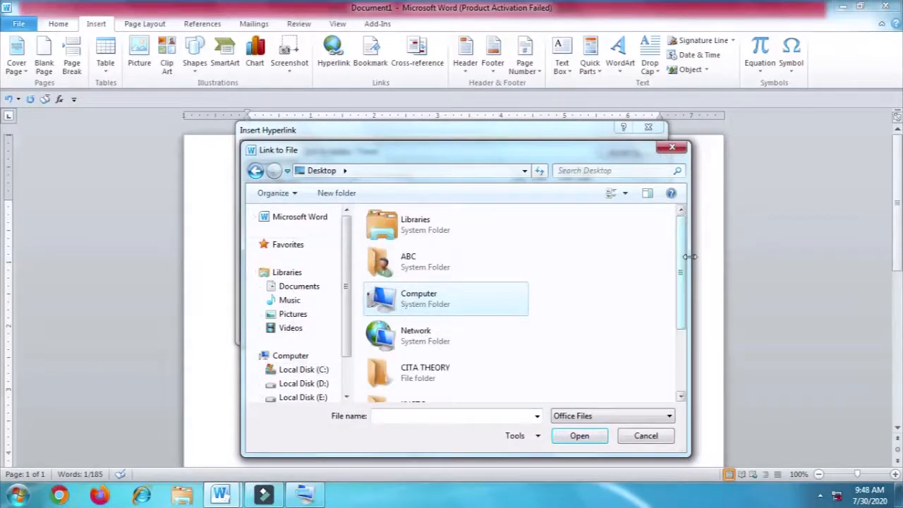
pyautogui.moveTo(681, 270); pyautogui.dragTo(683, 334)
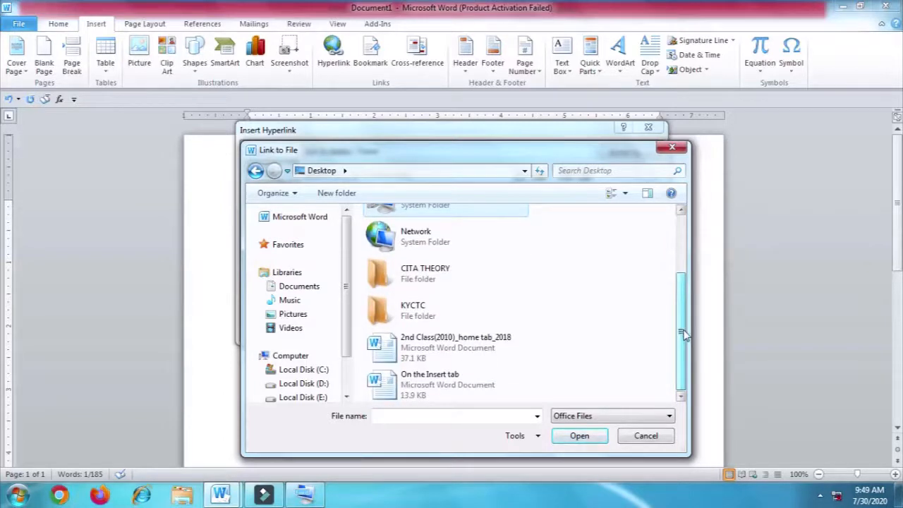
pyautogui.click(436, 316)
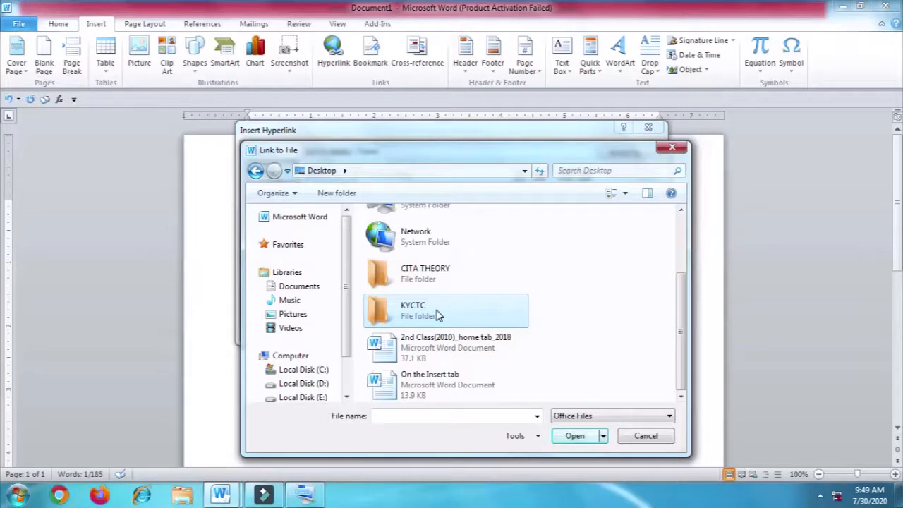
pyautogui.click(579, 437)
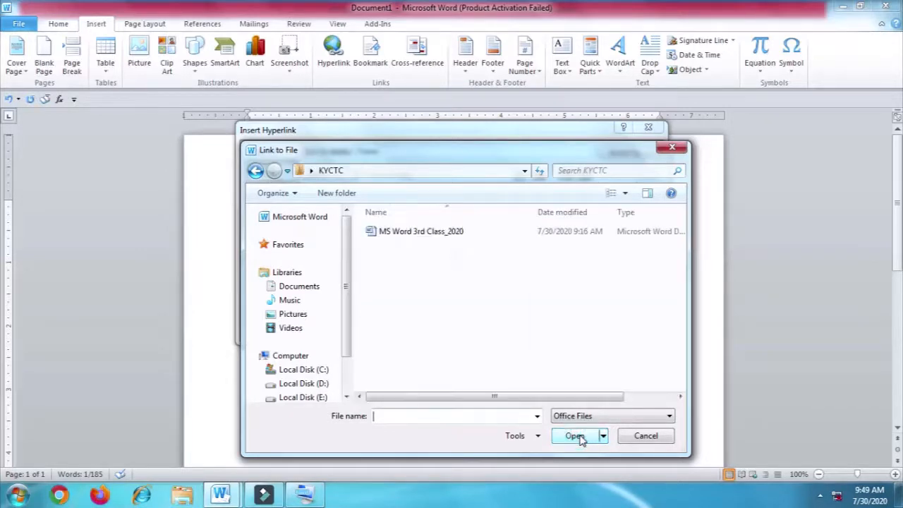
pyautogui.click(446, 236)
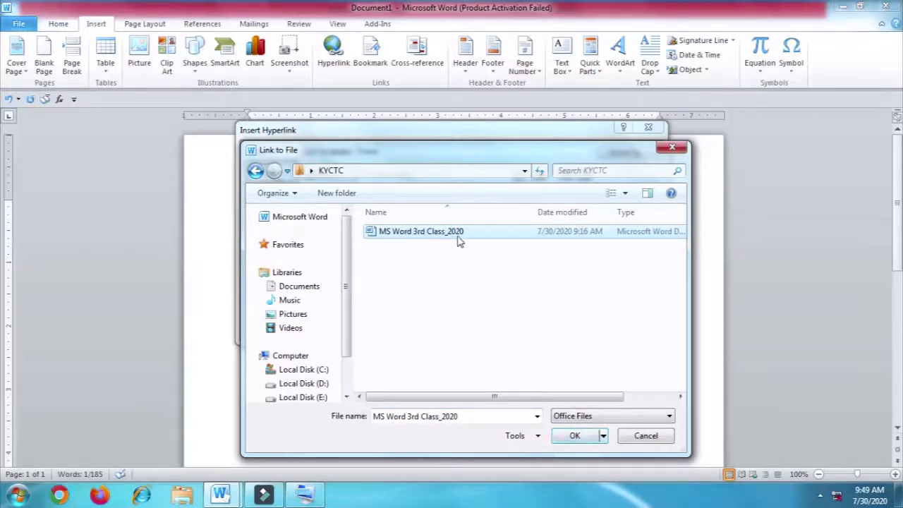
pyautogui.click(575, 435)
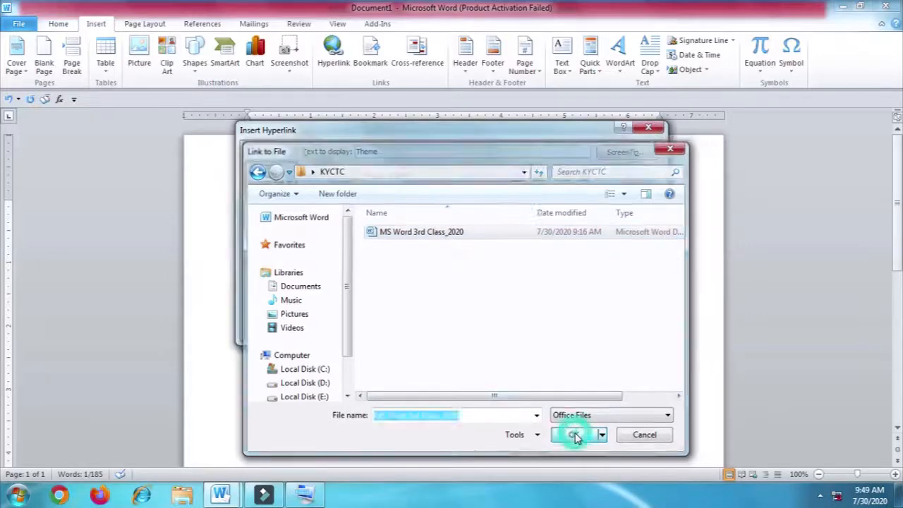
pyautogui.click(581, 328)
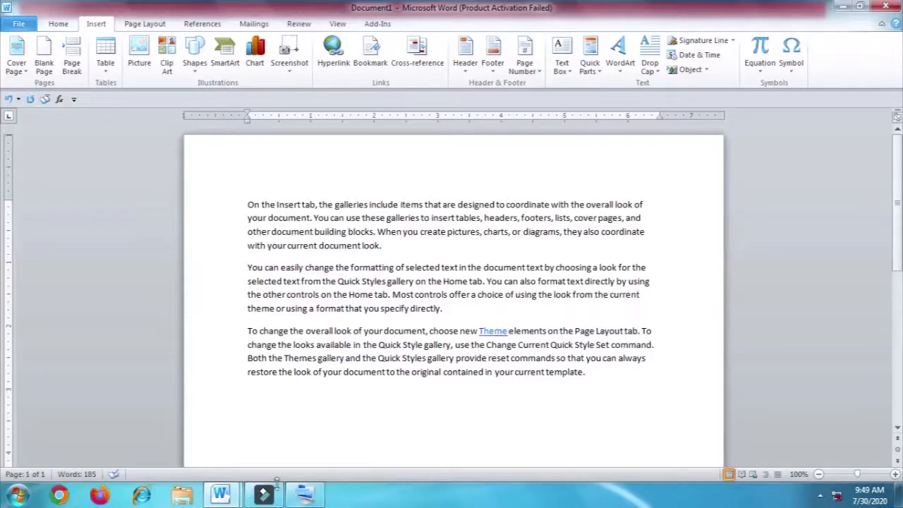
# Bring up the On-Screen Keyboard to point out the Ctrl key, move it clear of the text, and minimize it.
pyautogui.click(303, 497)
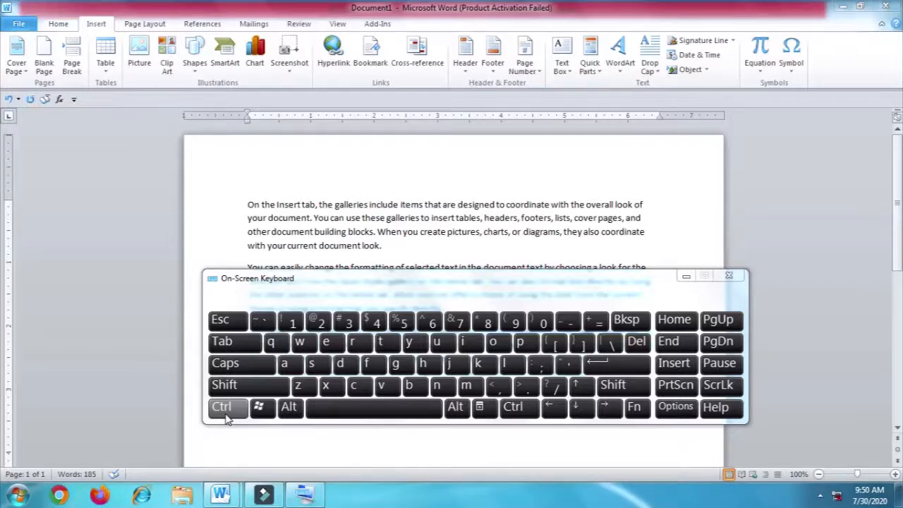
pyautogui.click(227, 416)
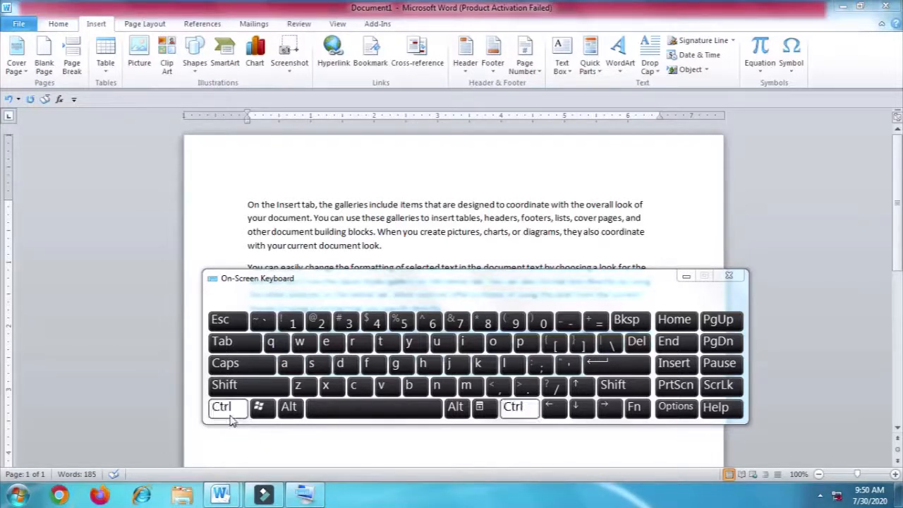
pyautogui.moveTo(491, 280); pyautogui.dragTo(485, 408)
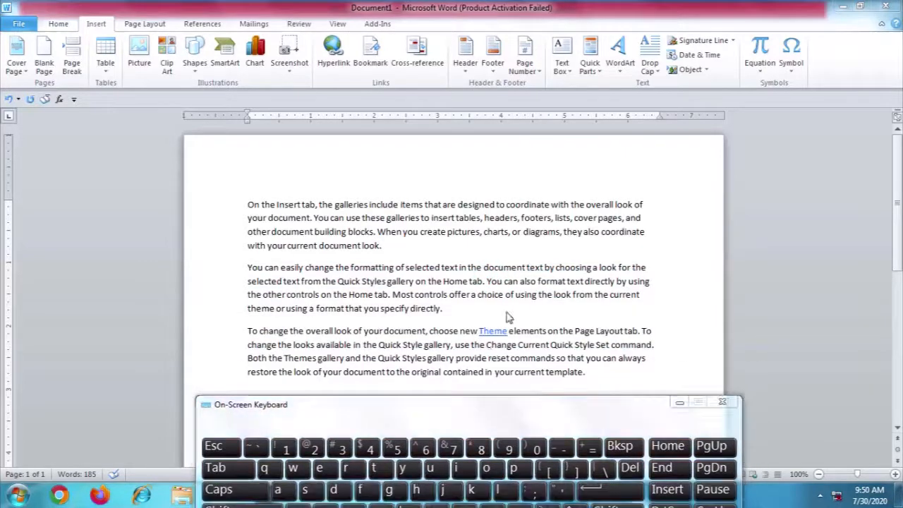
pyautogui.click(678, 403)
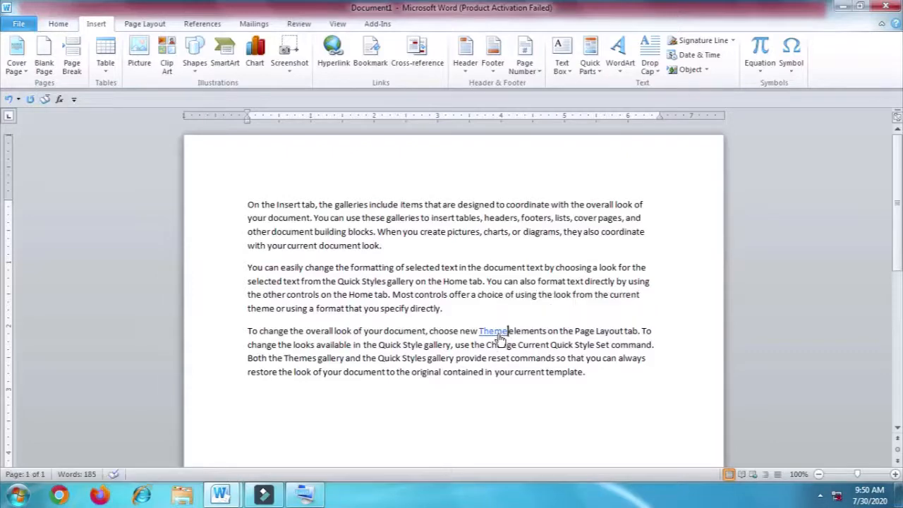
# Follow the "Theme" hyperlink, accept the security notice, and look through the linked MS Word 3rd Class_2020 document.
pyautogui.click(499, 335)
pyautogui.keyDown('ctrl'); pyautogui.click(499, 333); pyautogui.keyUp('ctrl')
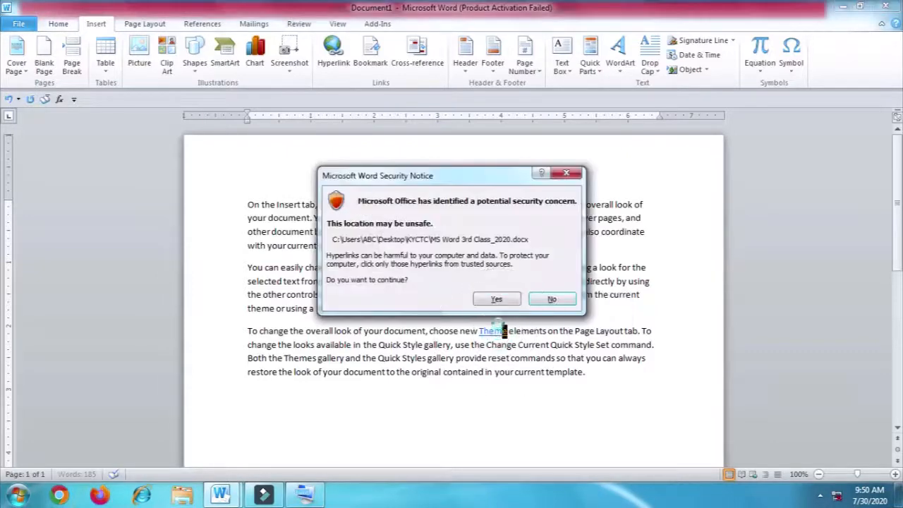
pyautogui.click(501, 309)
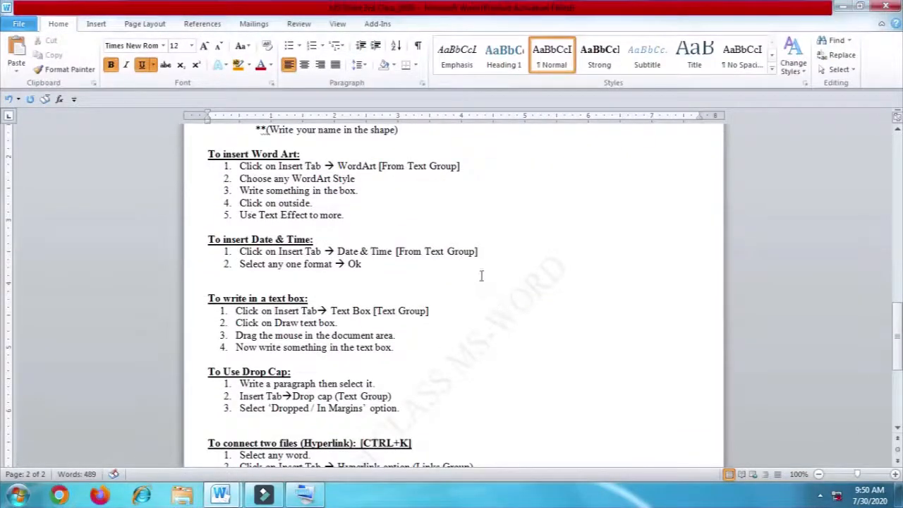
pyautogui.scroll(5, 479, 272)
pyautogui.scroll(6, 520, 317)
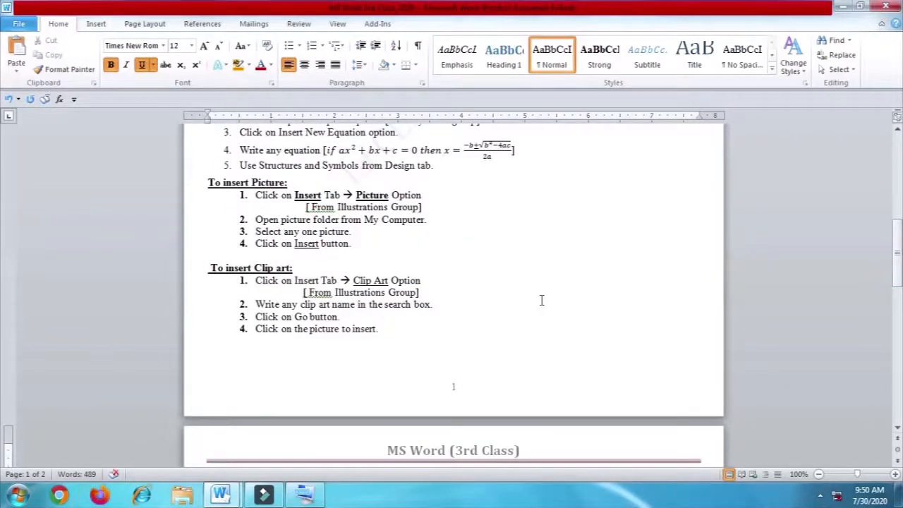
pyautogui.scroll(12, 543, 298)
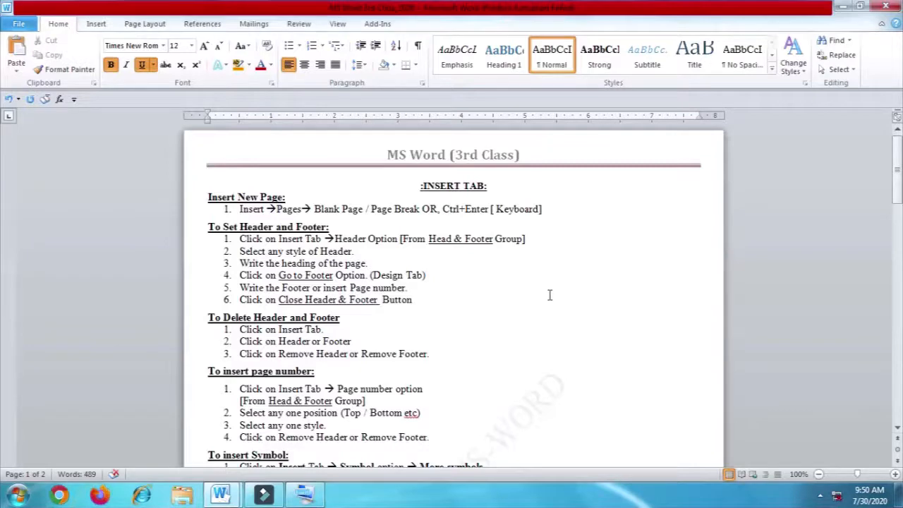
pyautogui.scroll(-9, 550, 295)
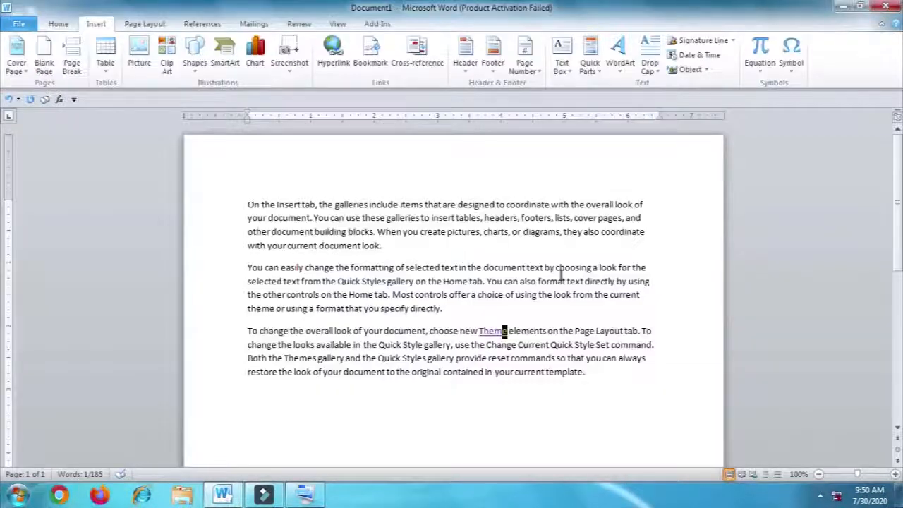
# Remove the hyperlink from the word "Theme" in the third paragraph of Document1.
pyautogui.click(504, 342)
pyautogui.click(591, 372)
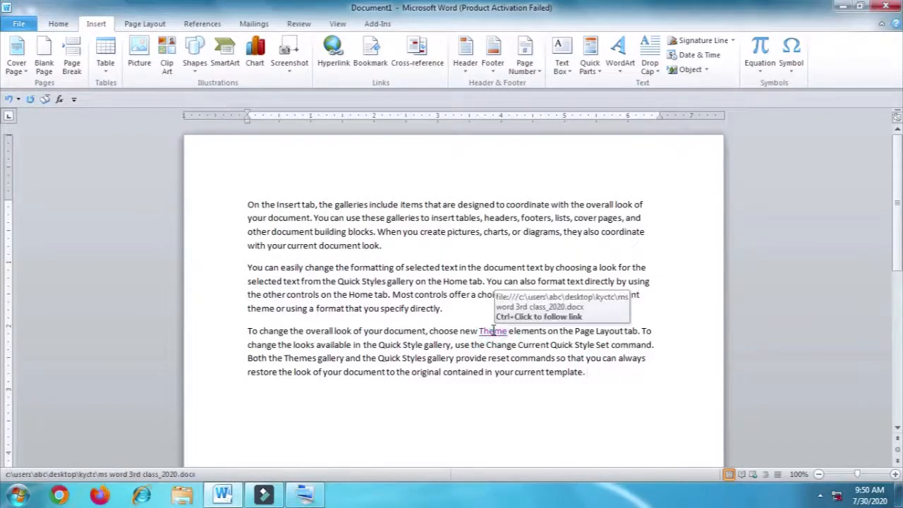
pyautogui.click(493, 330)
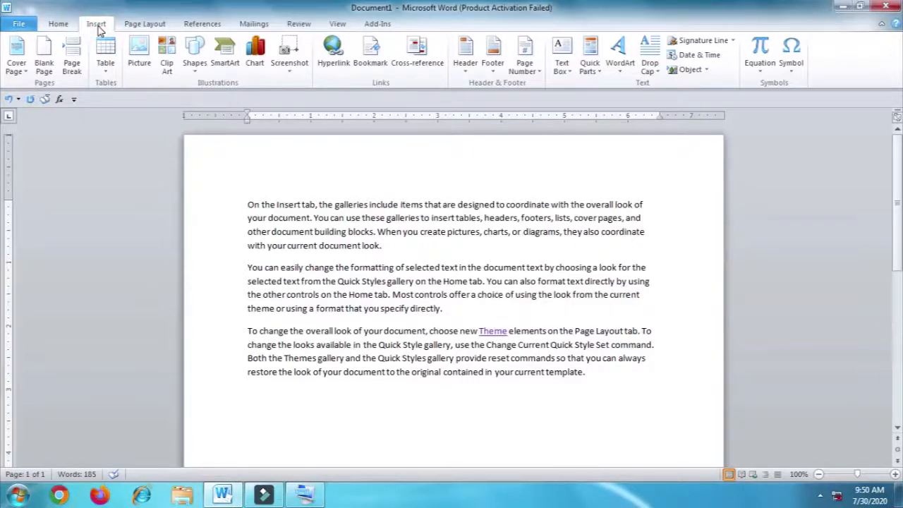
pyautogui.click(336, 55)
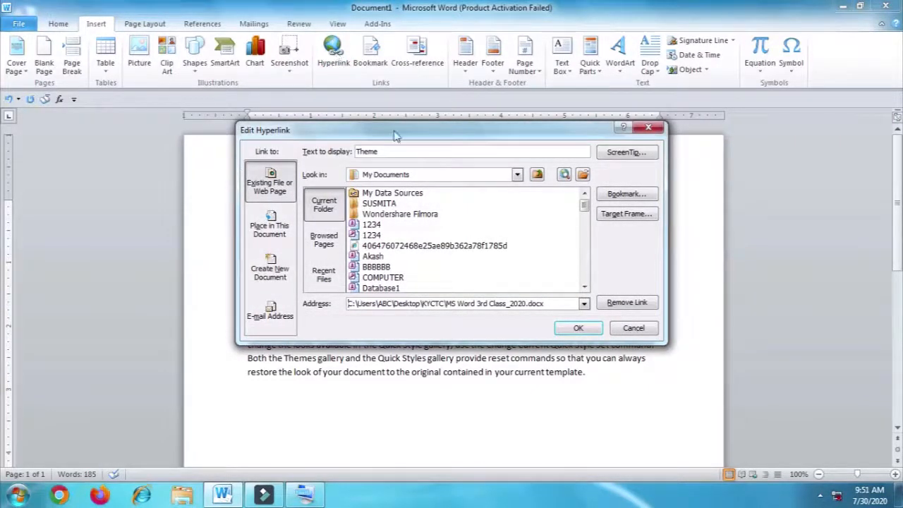
pyautogui.click(627, 302)
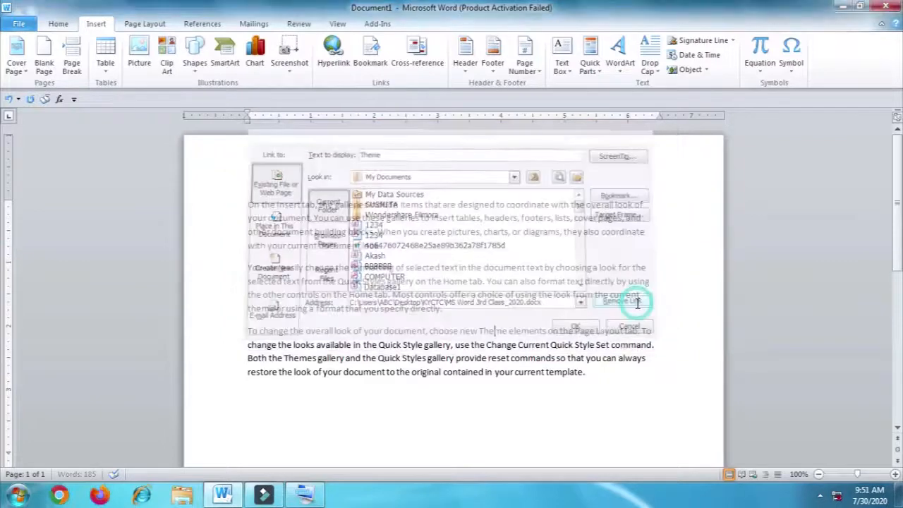